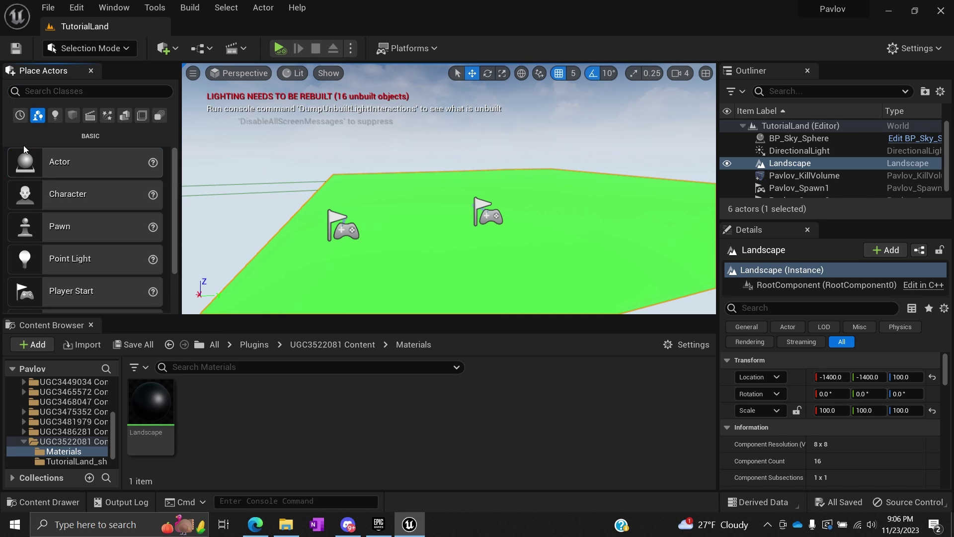
Open the definition asset in the UGC3522081 Content folder under Plugins.
{"action": "mouse_move", "coordinate": [404, 193]}
{"action": "right_mouse_down"}
{"action": "mouse_move", "coordinate": [378, 208]}
{"action": "mouse_move", "coordinate": [419, 197]}
{"action": "right_mouse_up"}
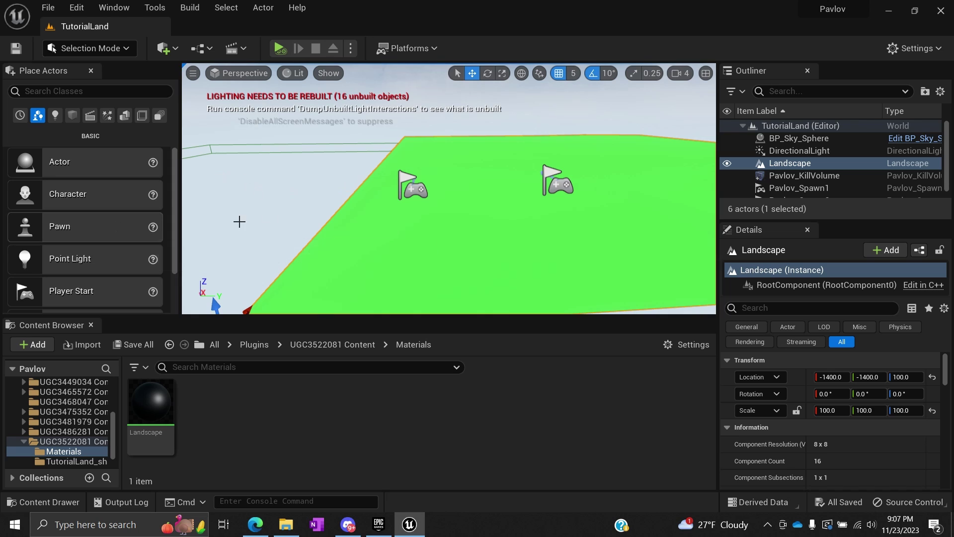
{"action": "mouse_move", "coordinate": [341, 192]}
{"action": "right_mouse_down"}
{"action": "mouse_move", "coordinate": [358, 199]}
{"action": "mouse_move", "coordinate": [342, 179]}
{"action": "right_mouse_up"}
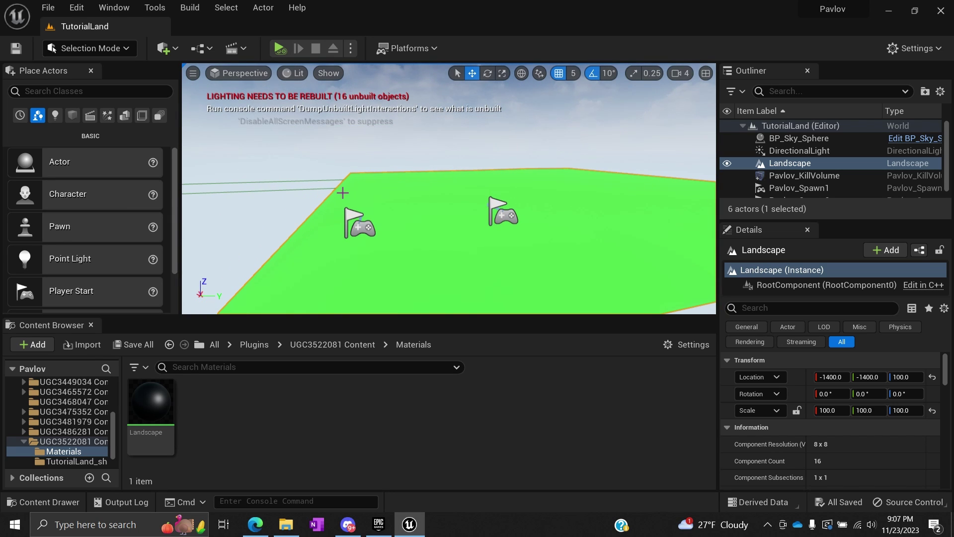
{"action": "left_click", "coordinate": [253, 344]}
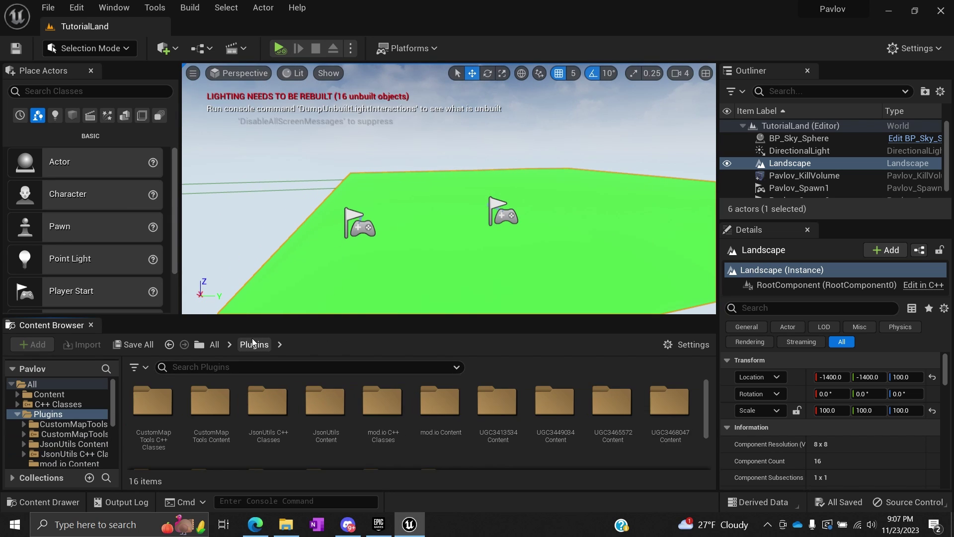
{"action": "scroll", "coordinate": [323, 413], "scroll_direction": "down", "scroll_amount": 2}
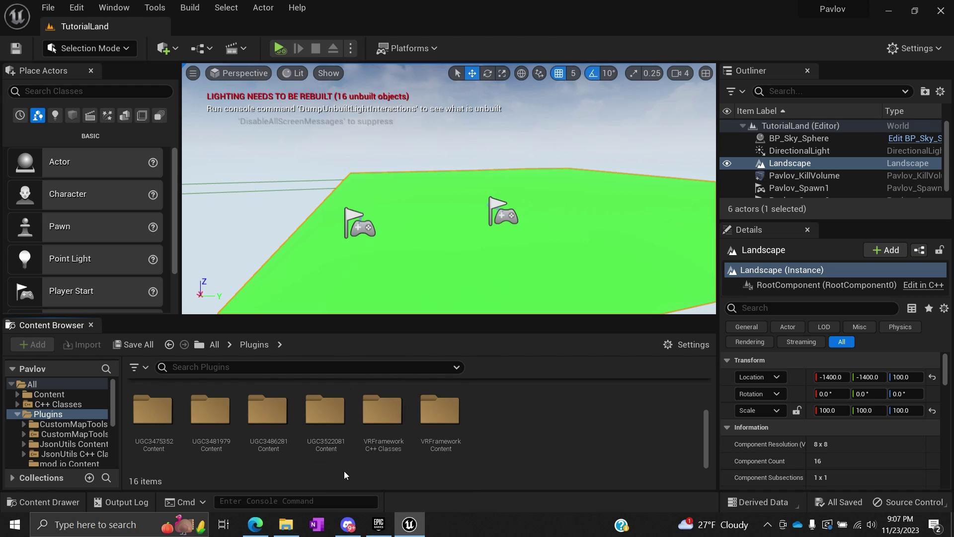
{"action": "double_click", "coordinate": [328, 429]}
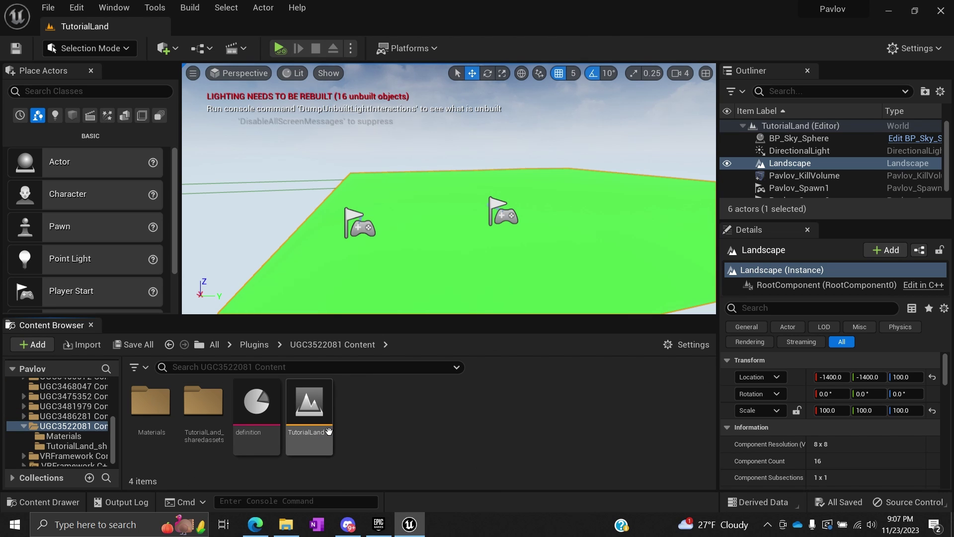
{"action": "double_click", "coordinate": [250, 409]}
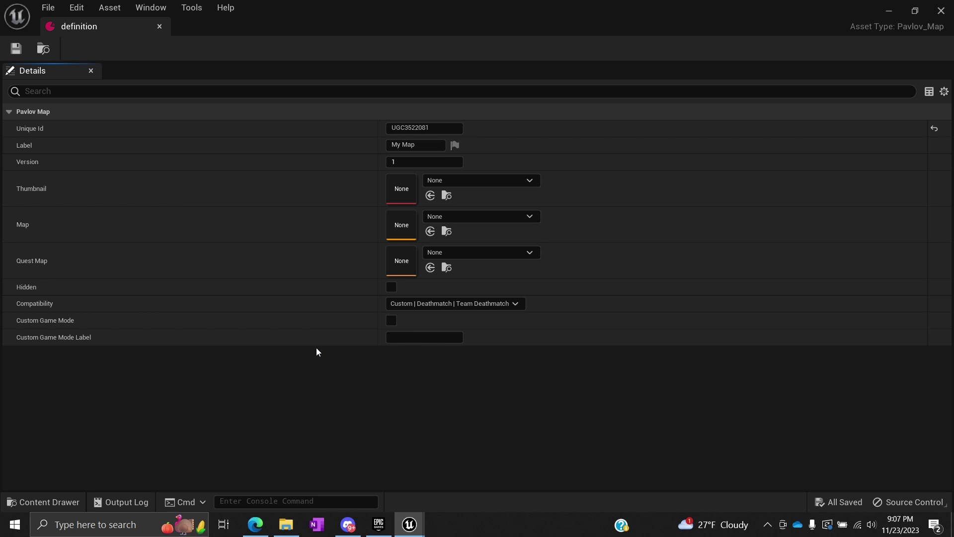
{"action": "left_click", "coordinate": [426, 145]}
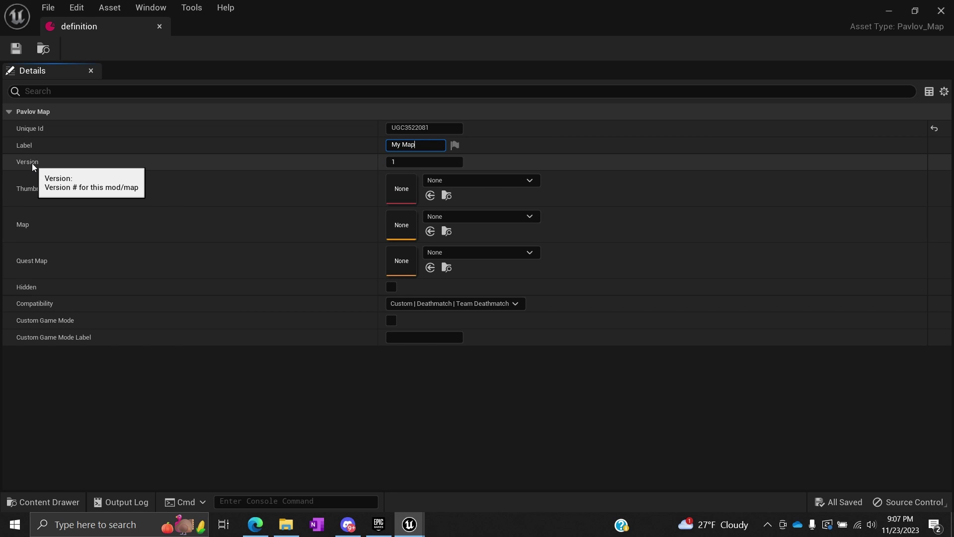
{"action": "left_click", "coordinate": [433, 128]}
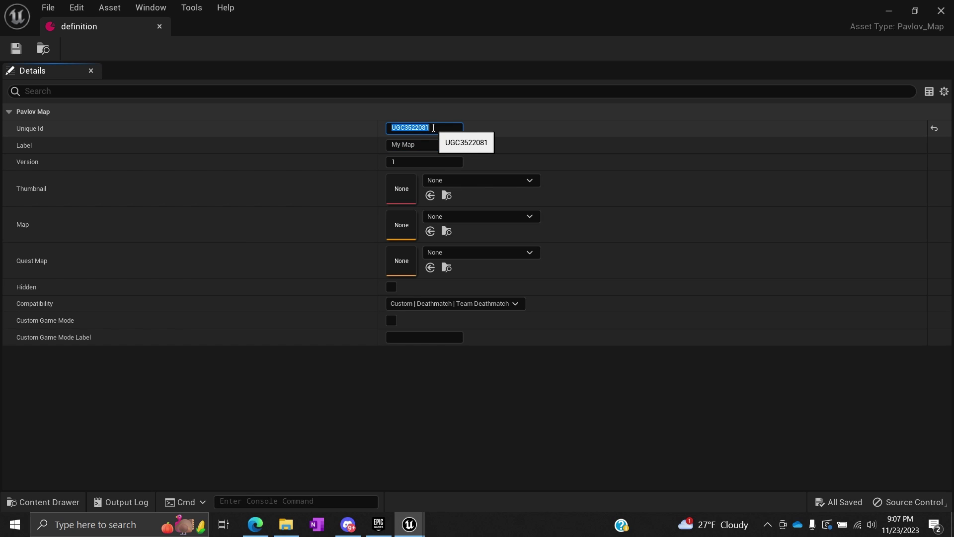
{"action": "left_click", "coordinate": [529, 114]}
{"action": "left_click", "coordinate": [528, 114]}
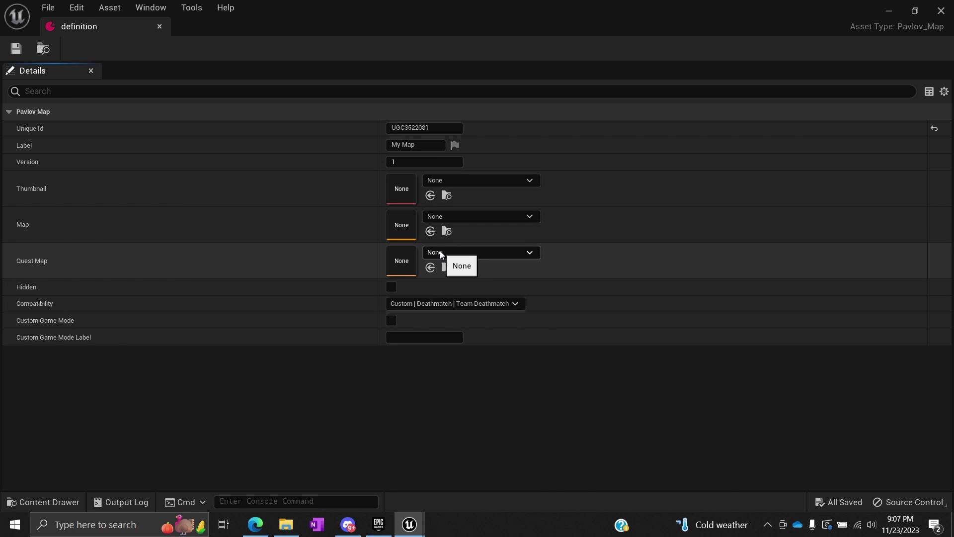
Assign the TutorialLand level as the Quest Map in the map definition.
{"action": "left_click", "coordinate": [441, 252]}
{"action": "type", "text": "tutor"}
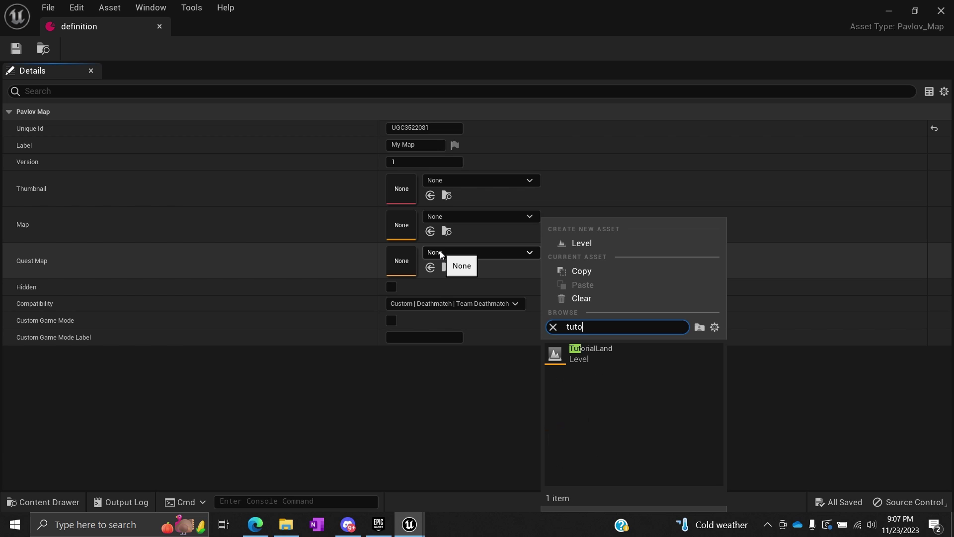
{"action": "left_click", "coordinate": [575, 350]}
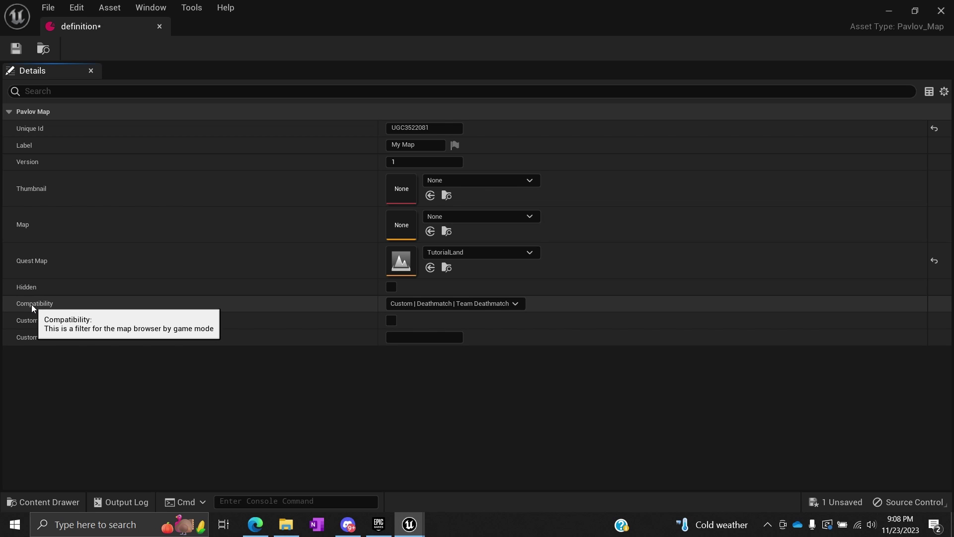
Toggle Custom off and back on among the map's Compatibility game modes.
{"action": "left_click", "coordinate": [415, 304]}
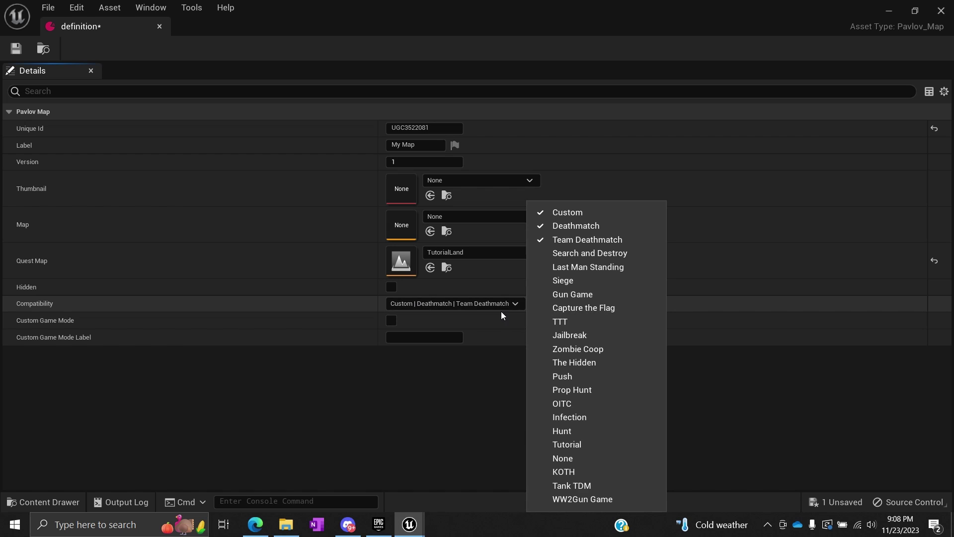
{"action": "left_click", "coordinate": [577, 212]}
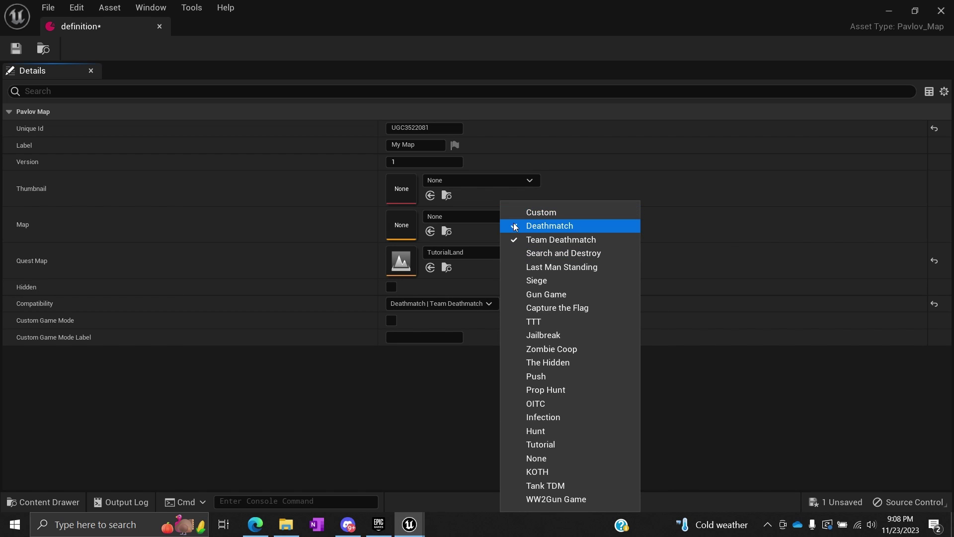
{"action": "left_click", "coordinate": [547, 214]}
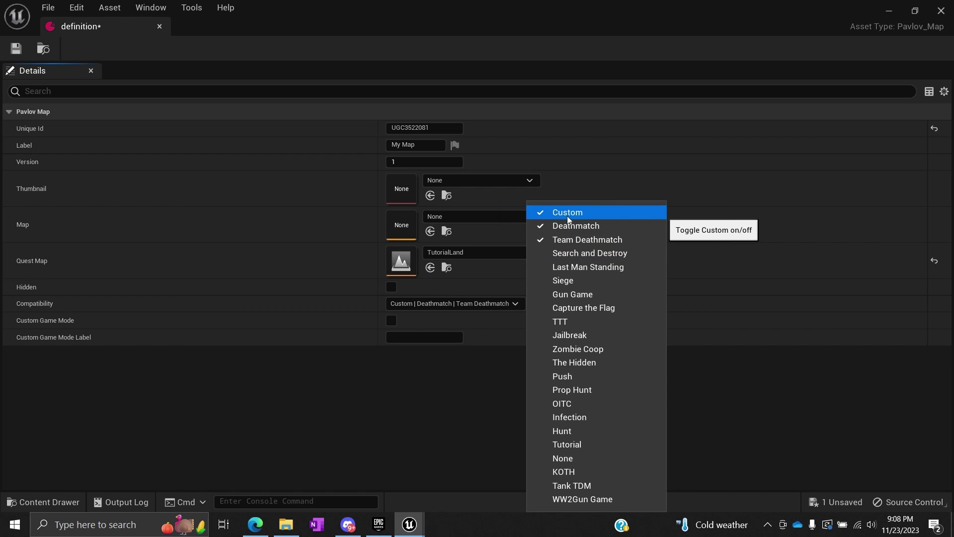
{"action": "left_click", "coordinate": [610, 216]}
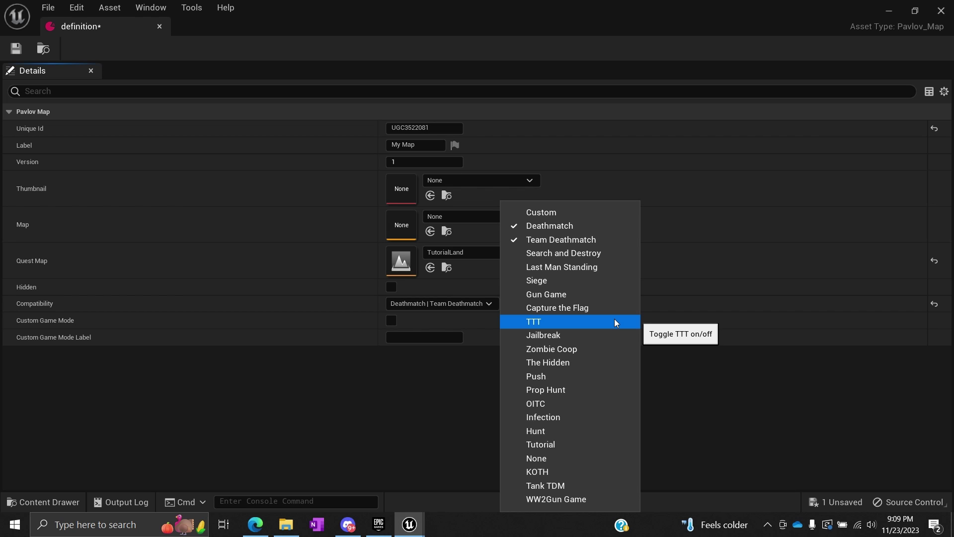
{"action": "left_click", "coordinate": [523, 217]}
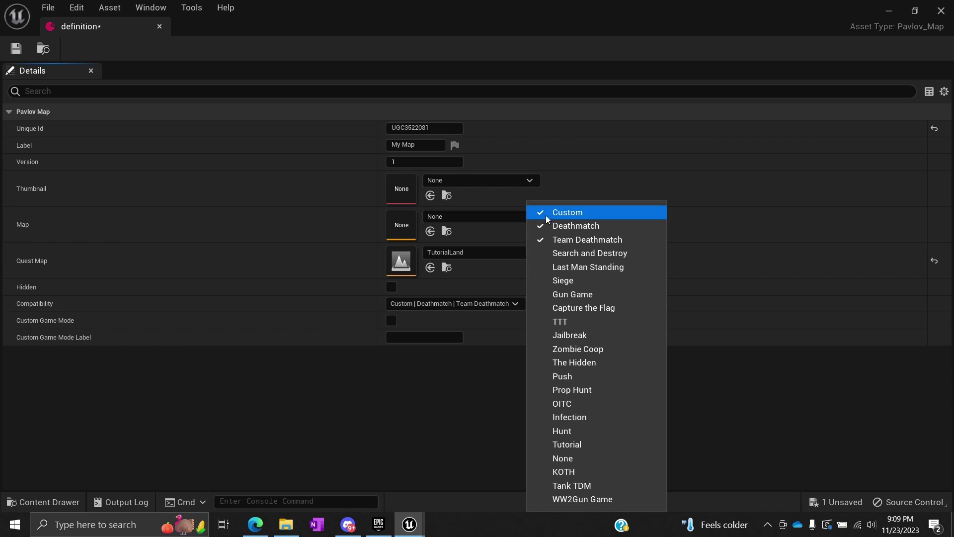
{"action": "left_click", "coordinate": [82, 325]}
{"action": "mouse_move", "coordinate": [52, 323]}
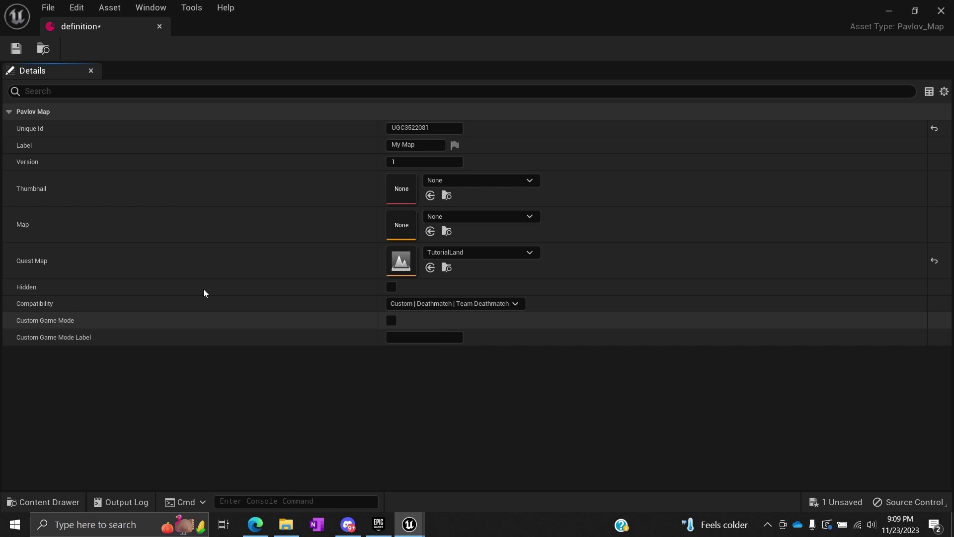
{"action": "left_click", "coordinate": [429, 307]}
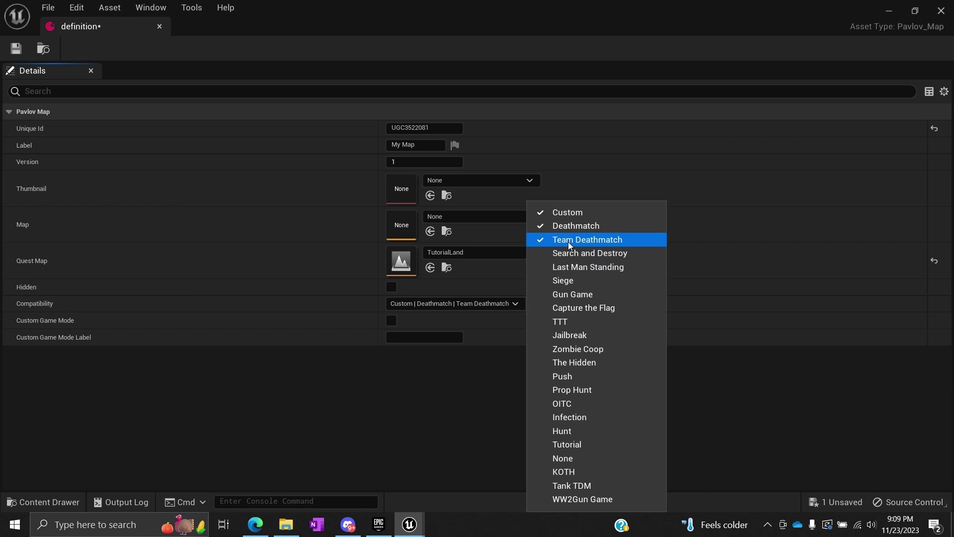
{"action": "left_click", "coordinate": [371, 395]}
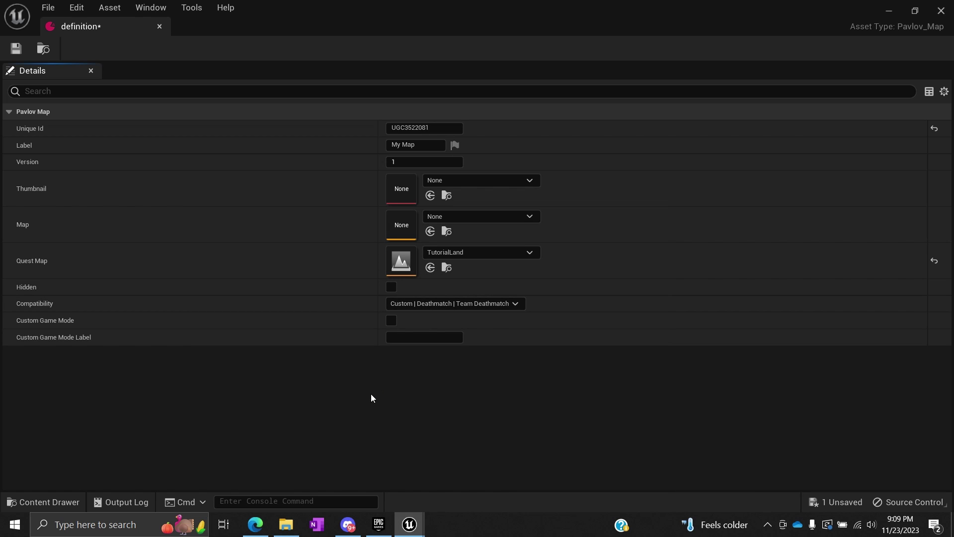
Enable Custom Game Mode with the label Tutorial, then save and close the map definition.
{"action": "left_click", "coordinate": [392, 320]}
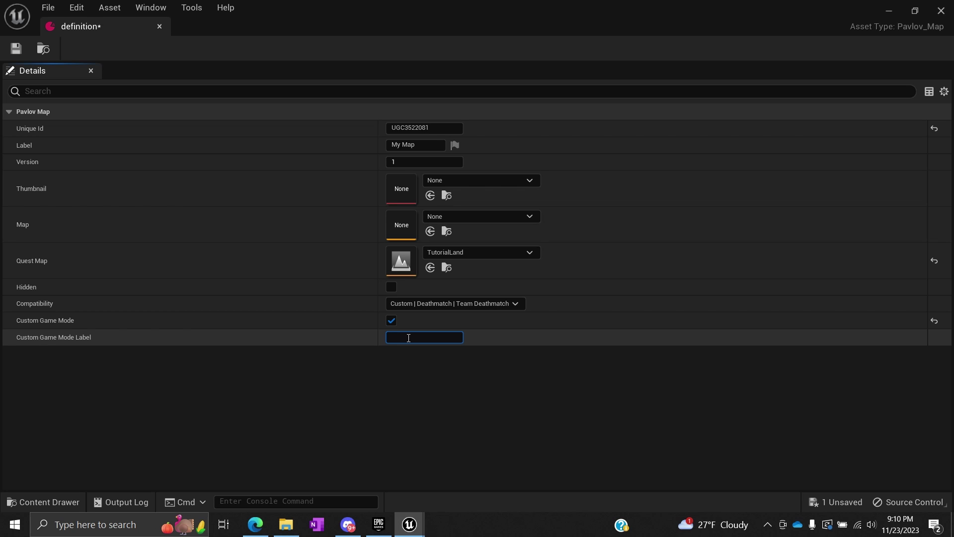
{"action": "type", "text": "Tutorial"}
{"action": "key", "text": "Return"}
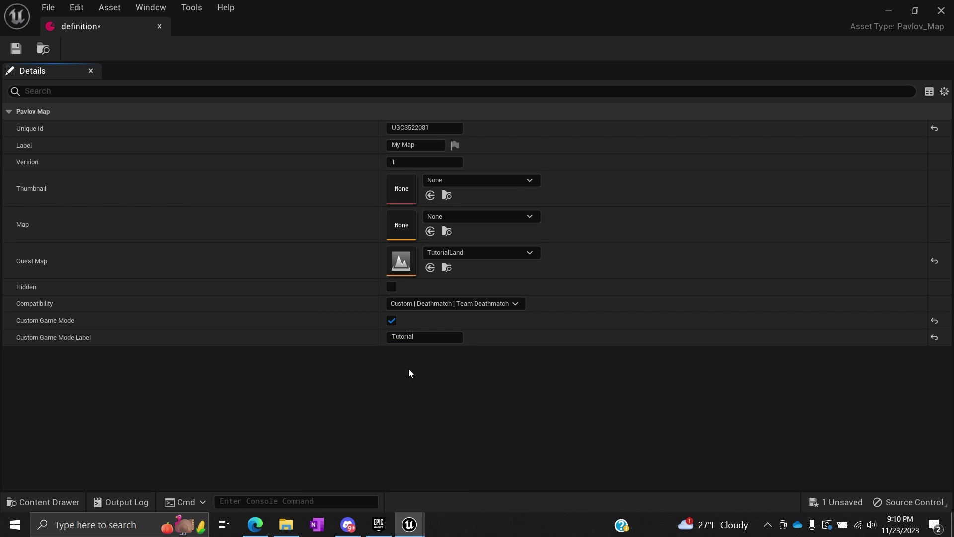
{"action": "left_click", "coordinate": [16, 48]}
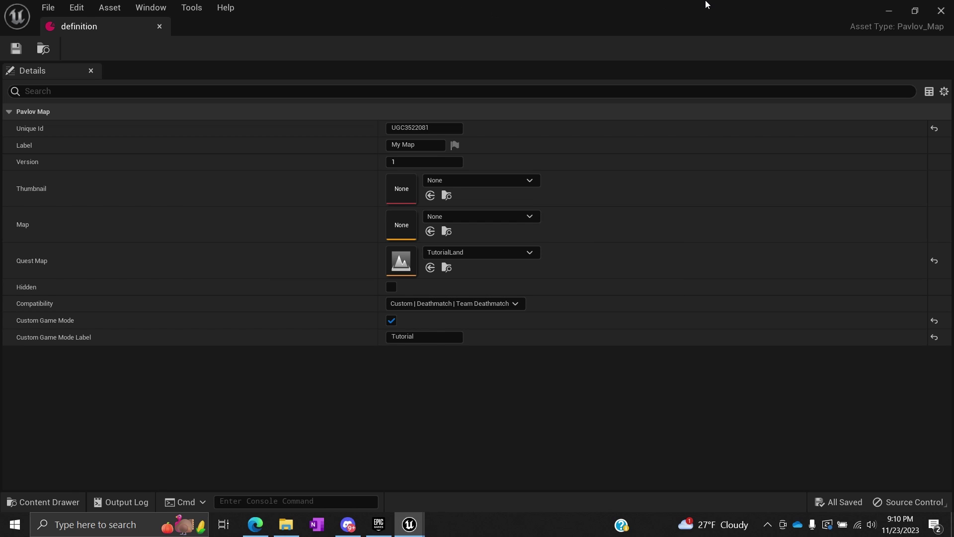
{"action": "left_click", "coordinate": [942, 13]}
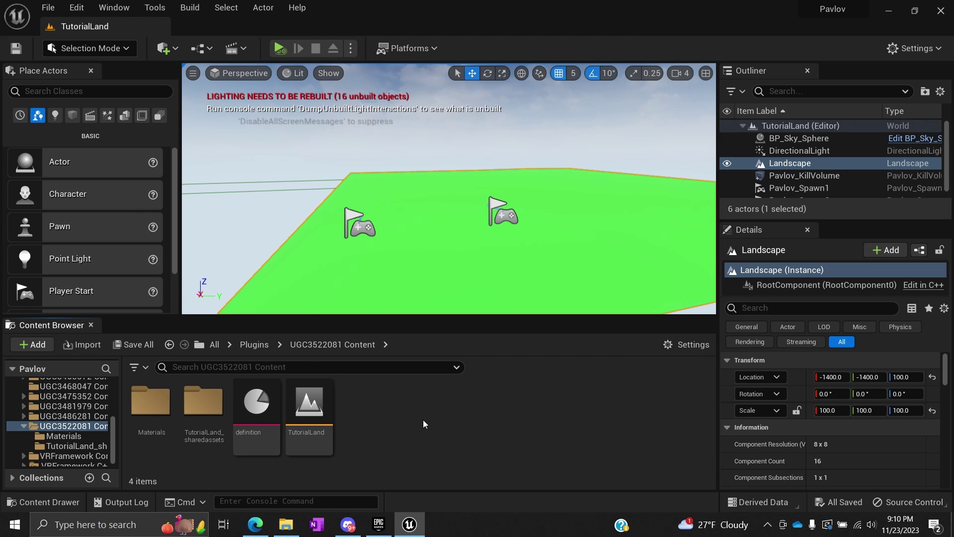
Create a Blueprint class in the UGC3522081 Content folder using the third GL_Base under Pavlov_GameLogic as its parent class.
{"action": "right_click_drag", "start_coordinate": [438, 190], "coordinate": [448, 208]}
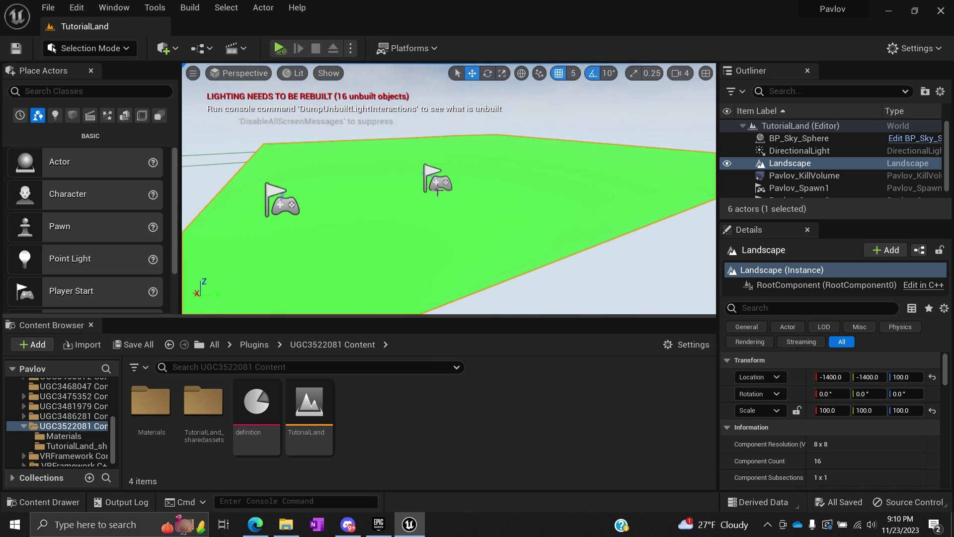
{"action": "right_click", "coordinate": [369, 420]}
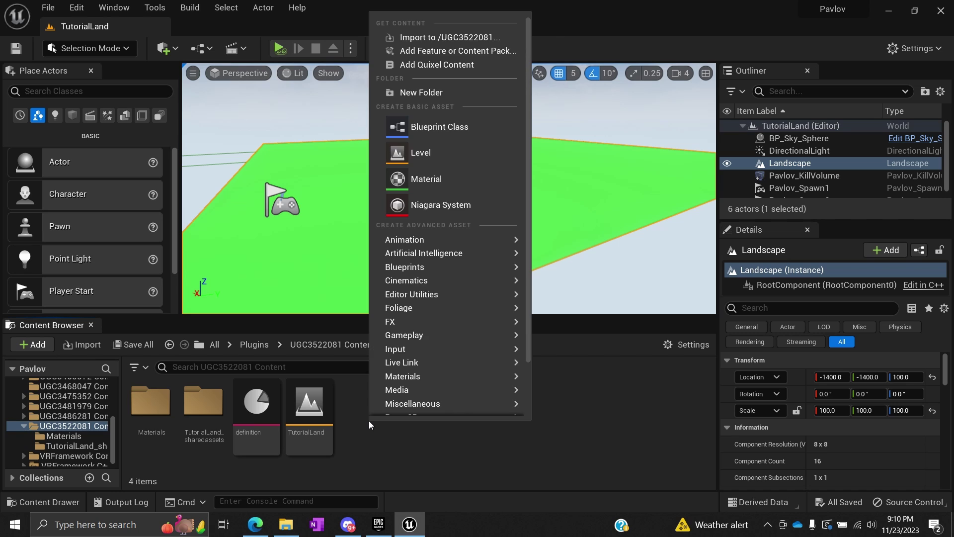
{"action": "left_click", "coordinate": [360, 426]}
{"action": "right_click", "coordinate": [360, 427]}
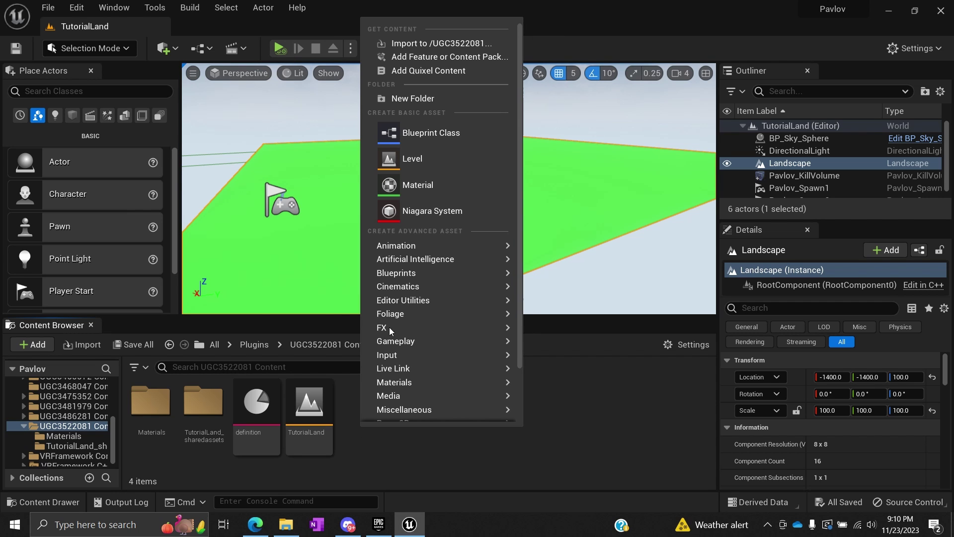
{"action": "left_click", "coordinate": [425, 133]}
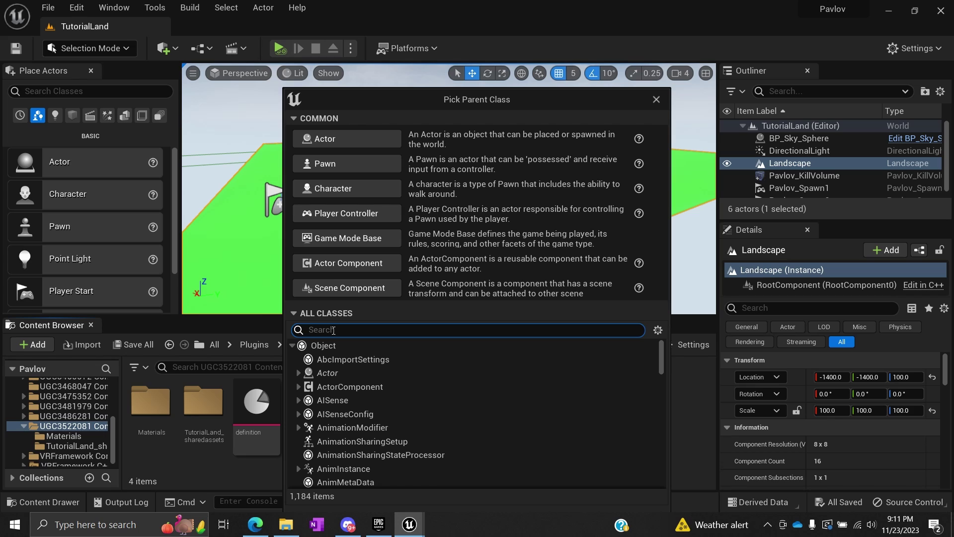
{"action": "type", "text": "gl_bas"}
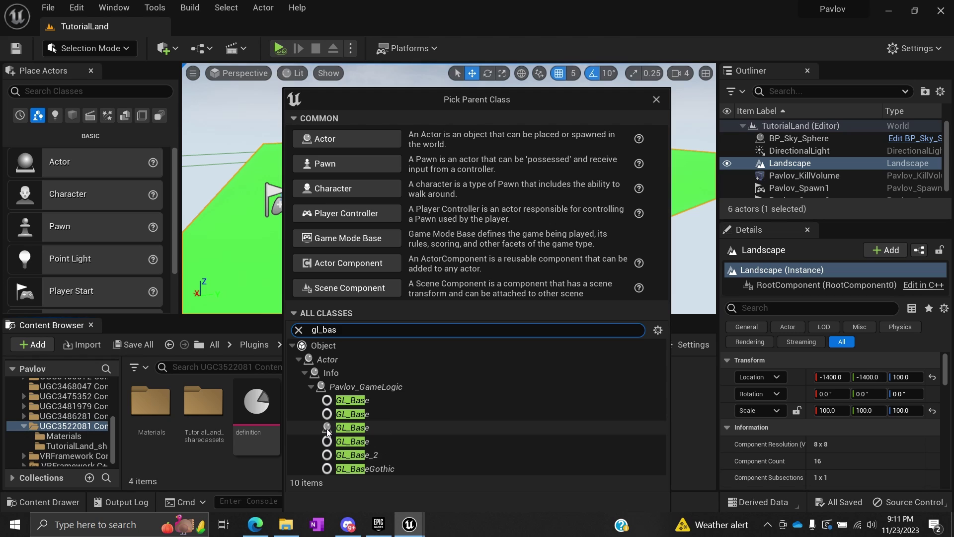
{"action": "left_click", "coordinate": [343, 428]}
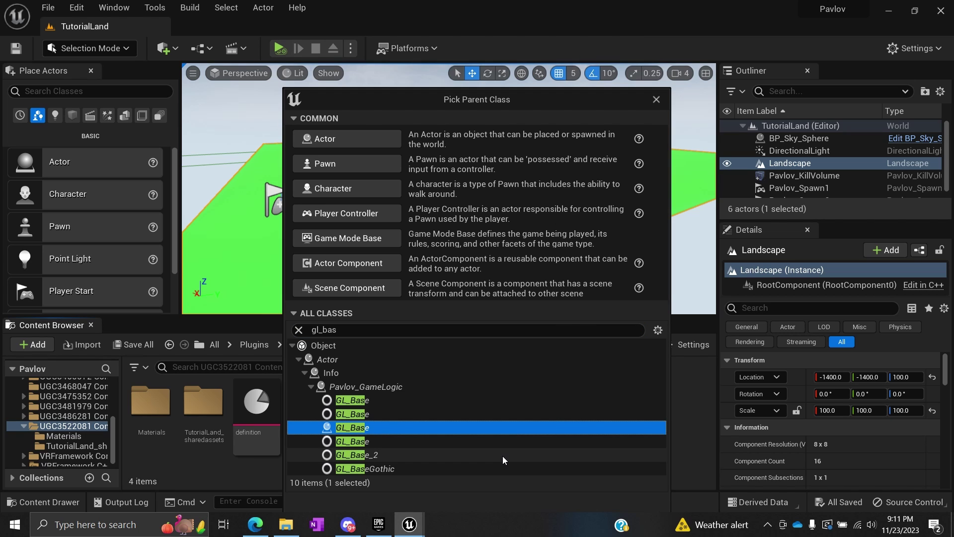
{"action": "key", "text": "Return"}
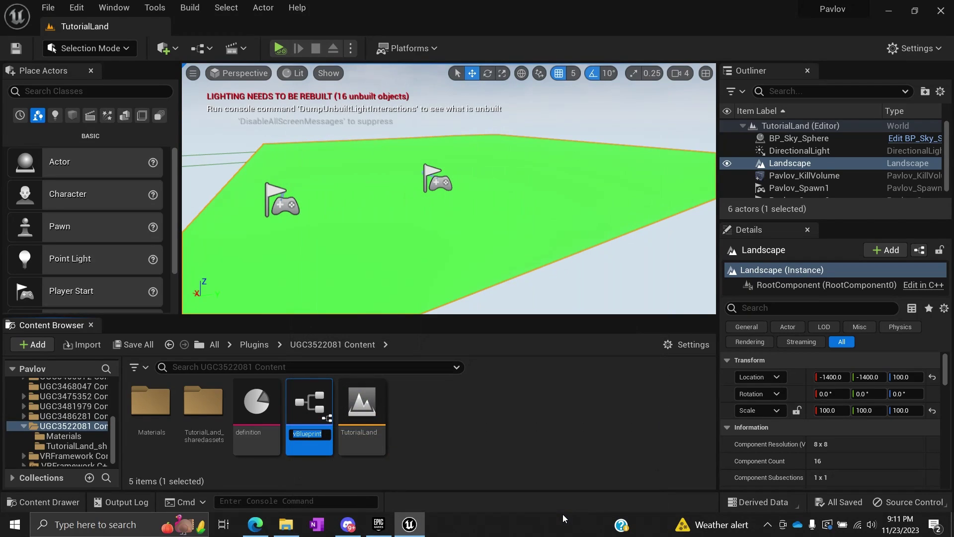
Name the new Blueprint GL_Tutorial and save it.
{"action": "key", "text": "BackSpace"}
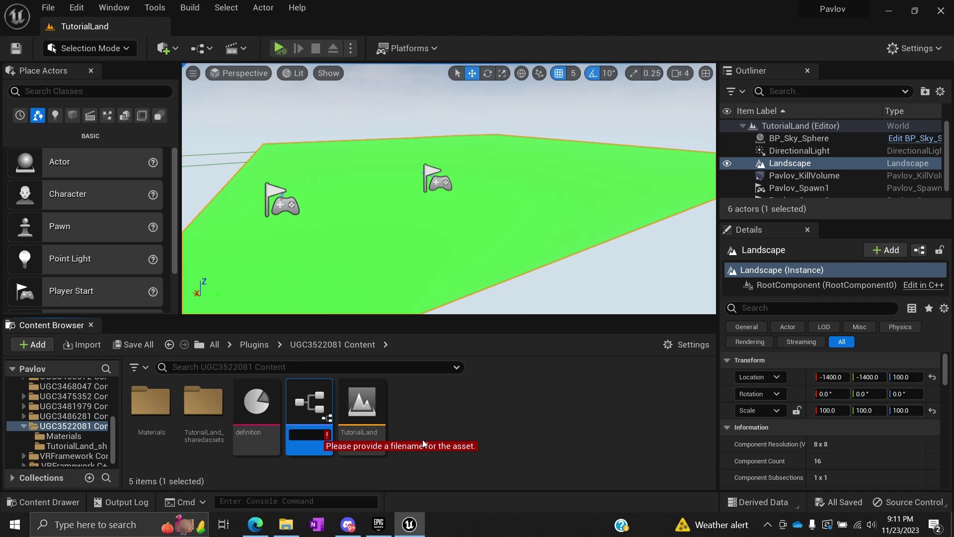
{"action": "type", "text": "G"}
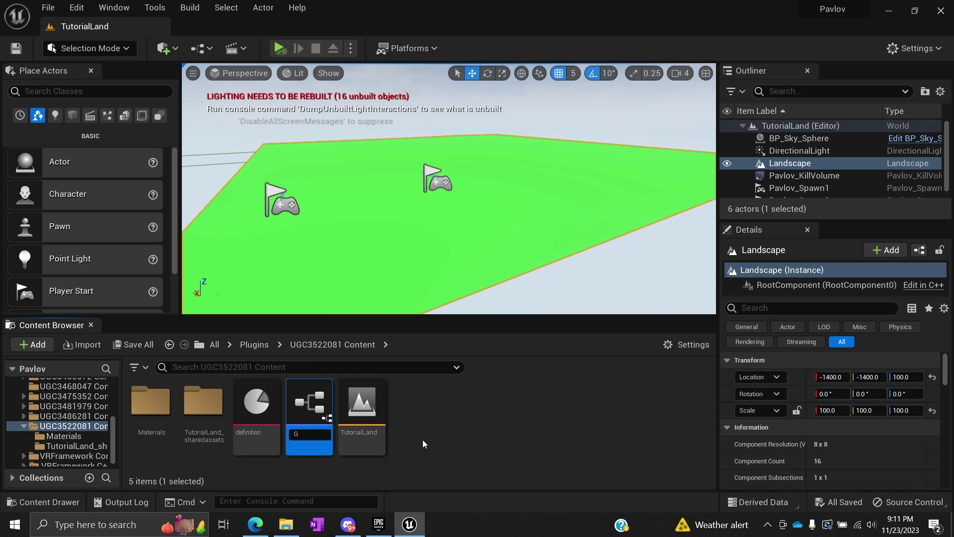
{"action": "type", "text": "L_Tutorial"}
{"action": "key", "text": "Return"}
{"action": "left_click", "coordinate": [416, 426]}
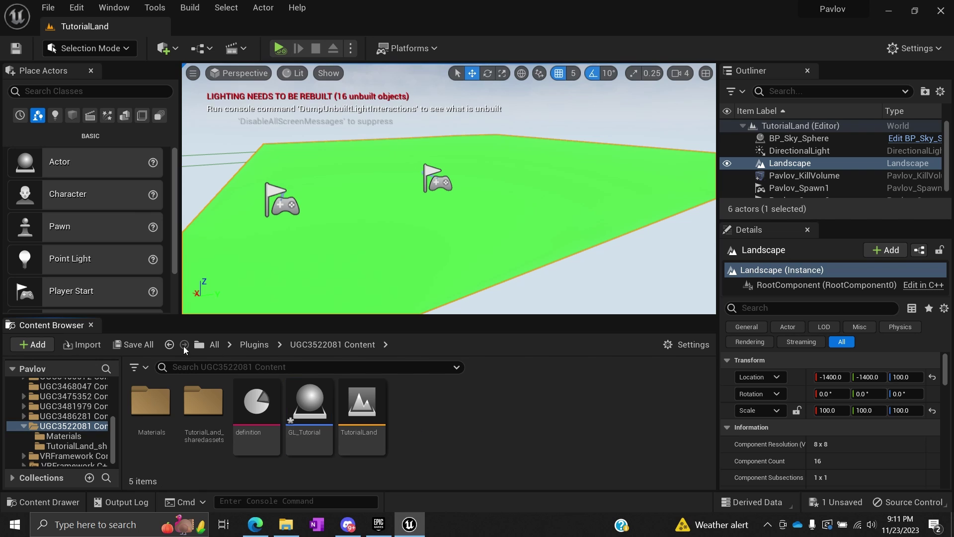
{"action": "left_click", "coordinate": [139, 344]}
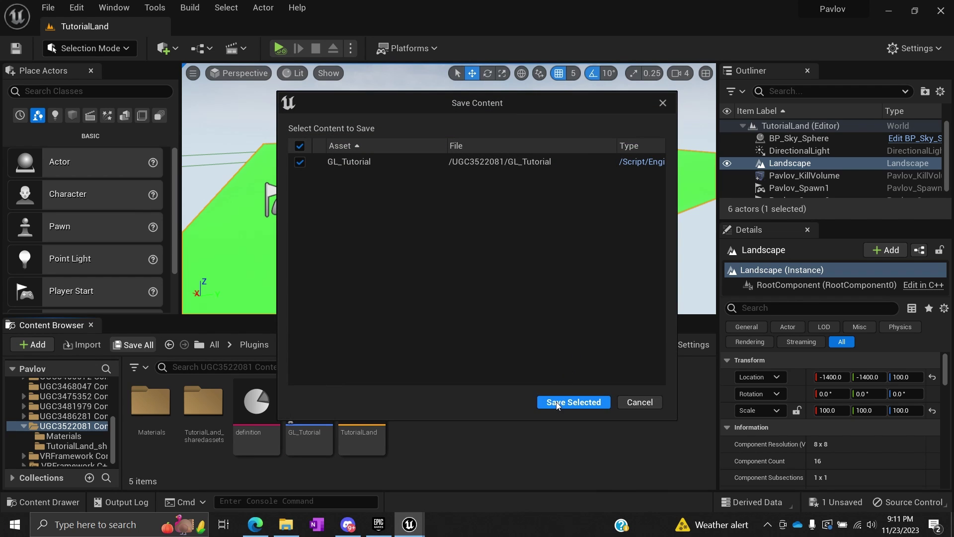
{"action": "left_click", "coordinate": [556, 401]}
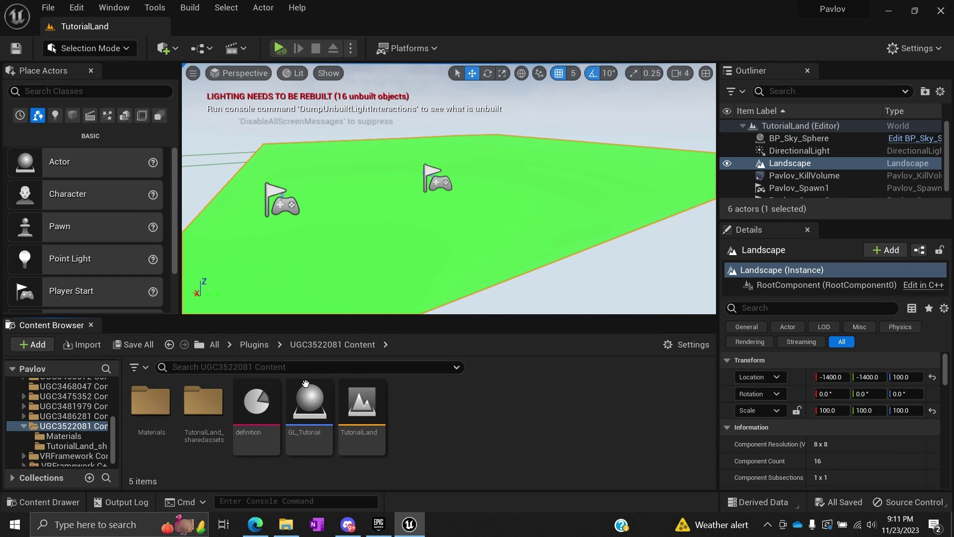
Place GL_Tutorial in the level near the far edge of the landscape and set its Definition to the definition asset.
{"action": "left_click_drag", "start_coordinate": [310, 401], "coordinate": [382, 115]}
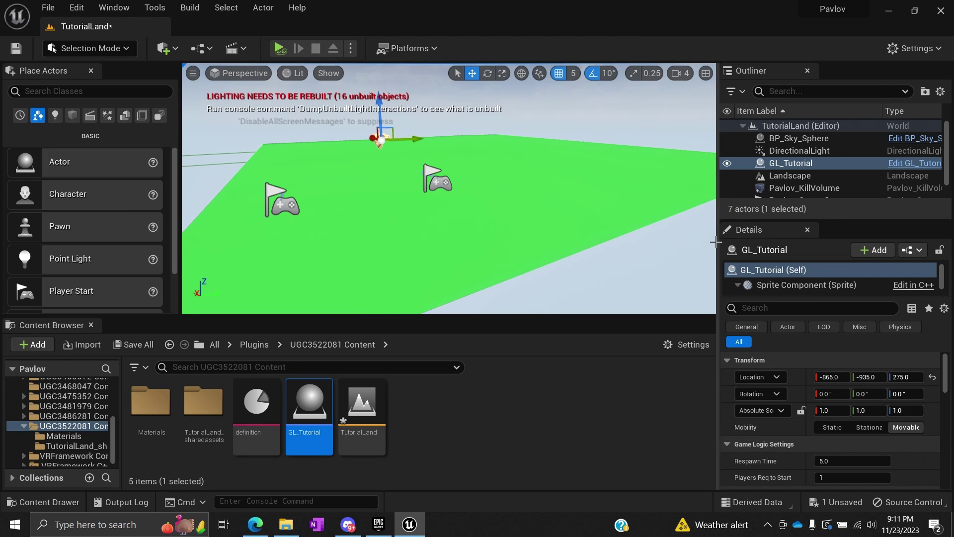
{"action": "left_click", "coordinate": [790, 163]}
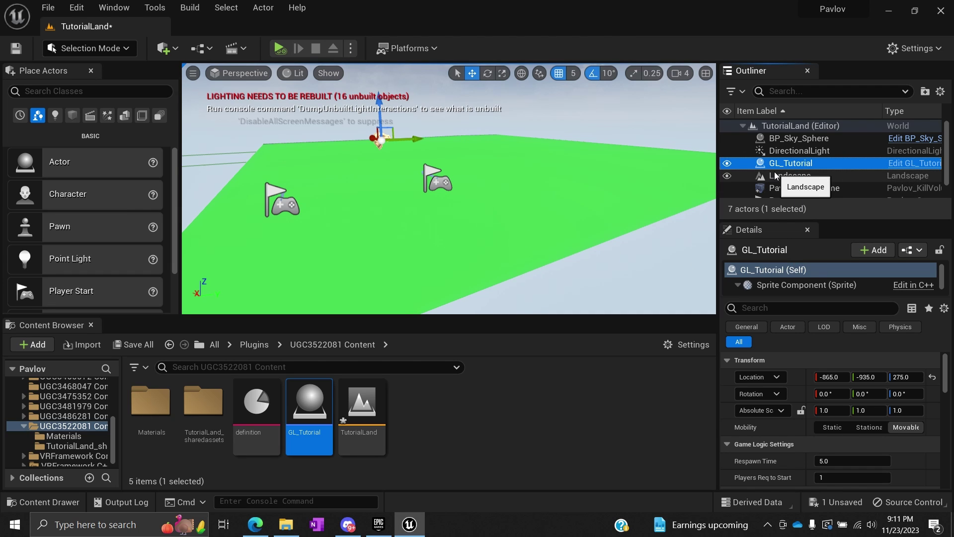
{"action": "scroll", "coordinate": [793, 393], "scroll_direction": "down", "scroll_amount": 3}
{"action": "scroll", "coordinate": [778, 384], "scroll_direction": "up", "scroll_amount": 2}
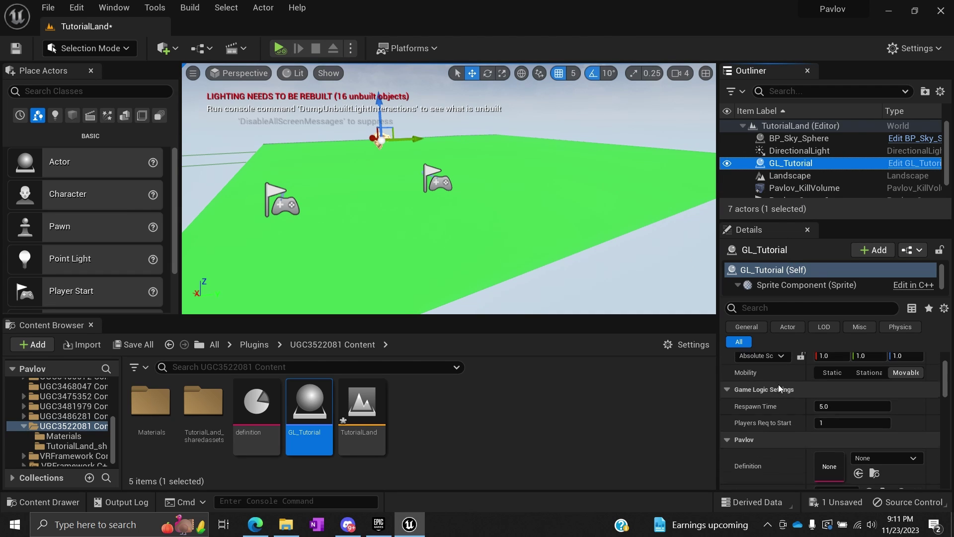
{"action": "scroll", "coordinate": [778, 384], "scroll_direction": "down", "scroll_amount": 1}
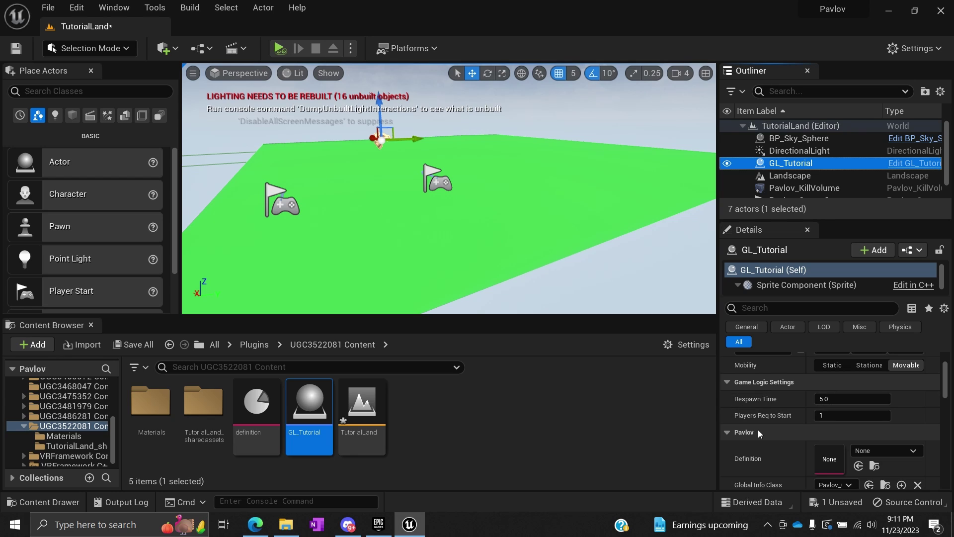
{"action": "scroll", "coordinate": [761, 416], "scroll_direction": "down", "scroll_amount": 2}
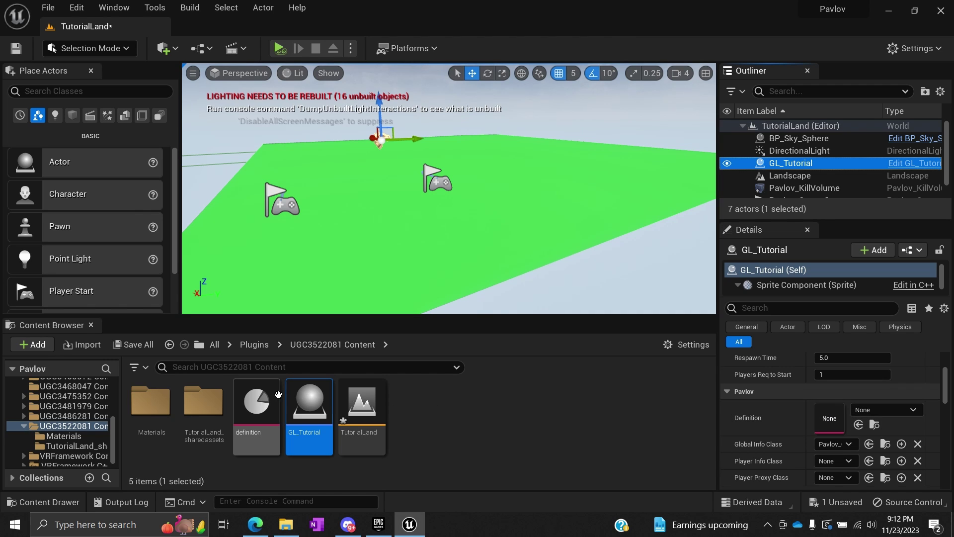
{"action": "left_click", "coordinate": [259, 409]}
{"action": "left_click_drag", "start_coordinate": [258, 409], "coordinate": [830, 422]}
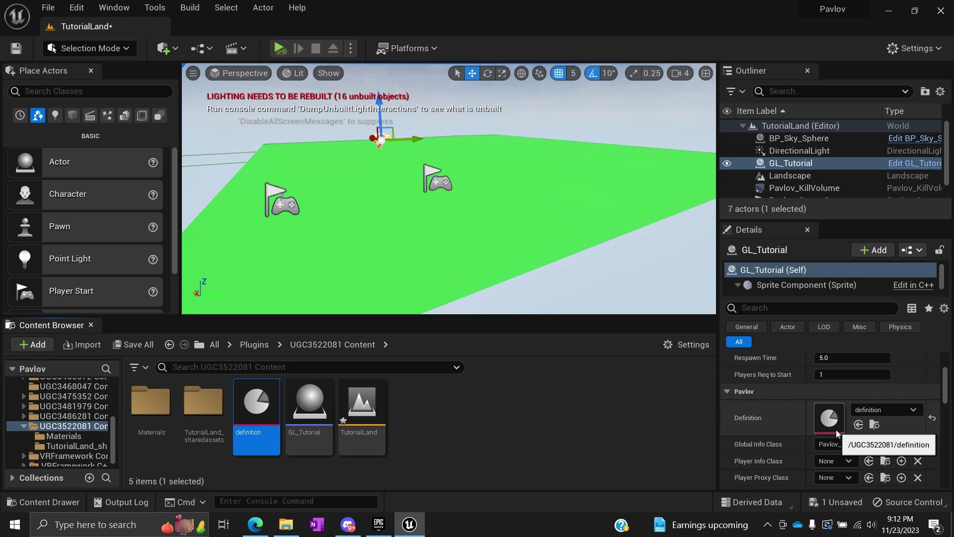
Examine the classes available for GL_Tutorial's Global Info Class, Player Info Class and Player Proxy Class.
{"action": "left_click", "coordinate": [839, 444]}
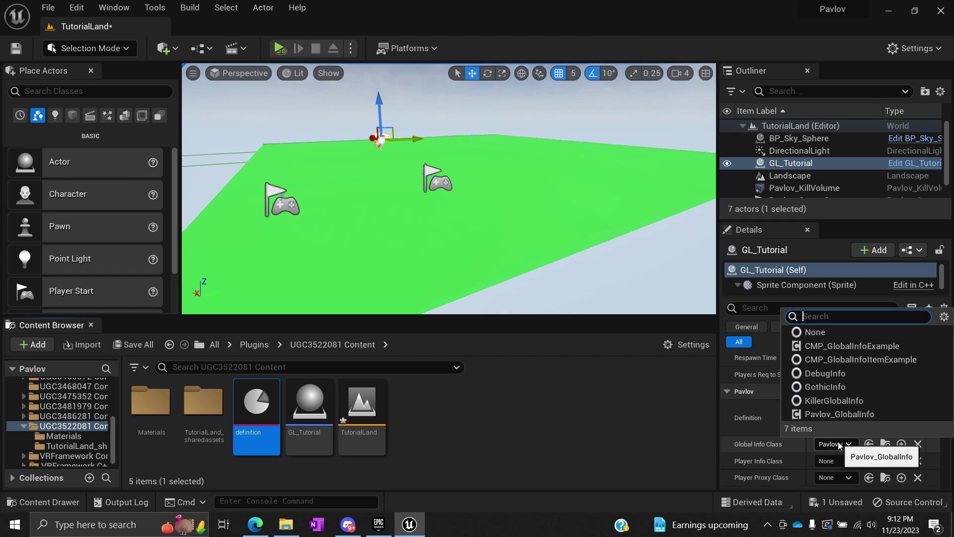
{"action": "left_click", "coordinate": [840, 444]}
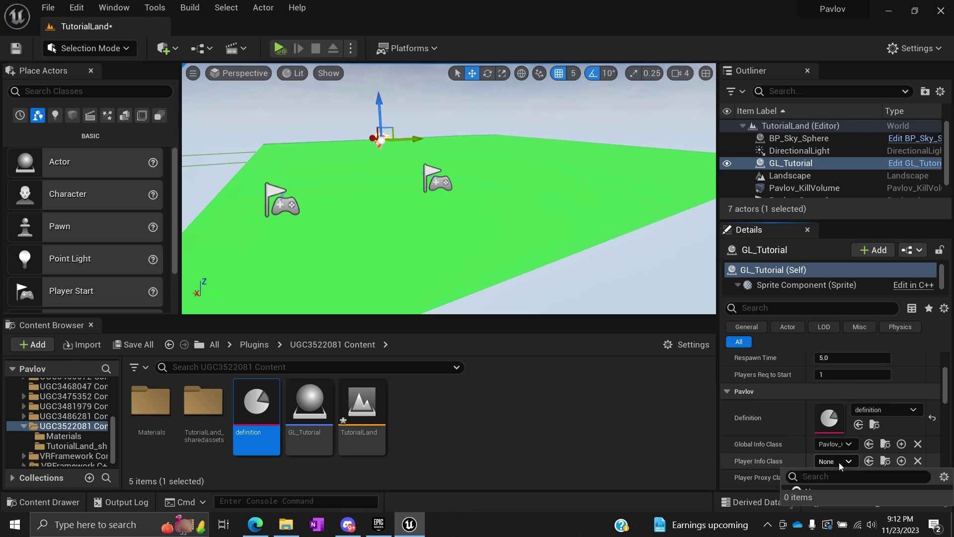
{"action": "left_click", "coordinate": [840, 462]}
{"action": "left_click", "coordinate": [840, 465]}
{"action": "left_click", "coordinate": [843, 478]}
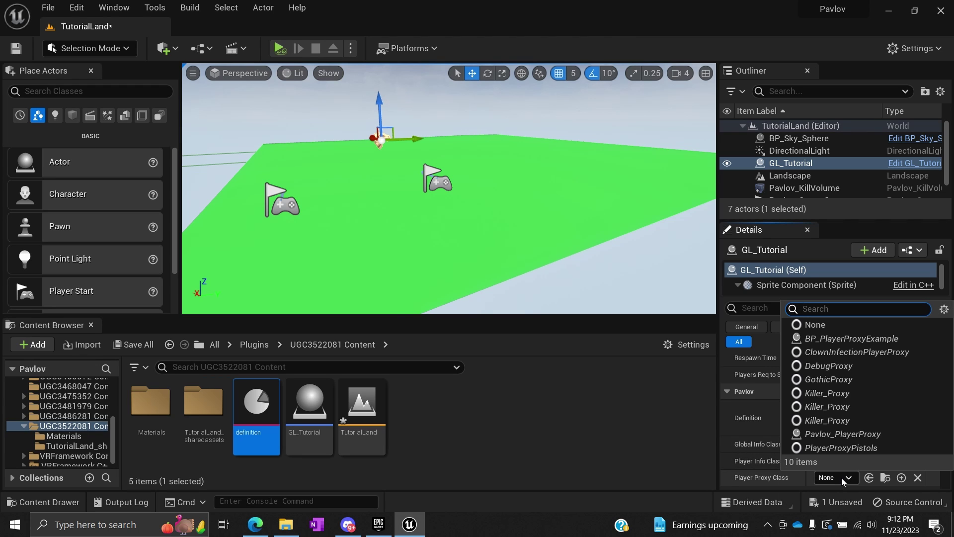
{"action": "left_click", "coordinate": [842, 478]}
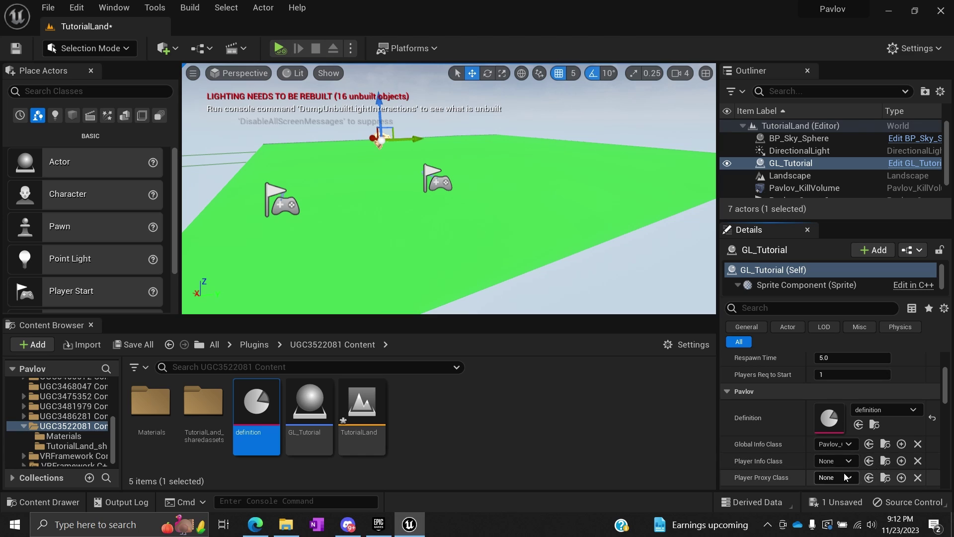
{"action": "left_click", "coordinate": [845, 477]}
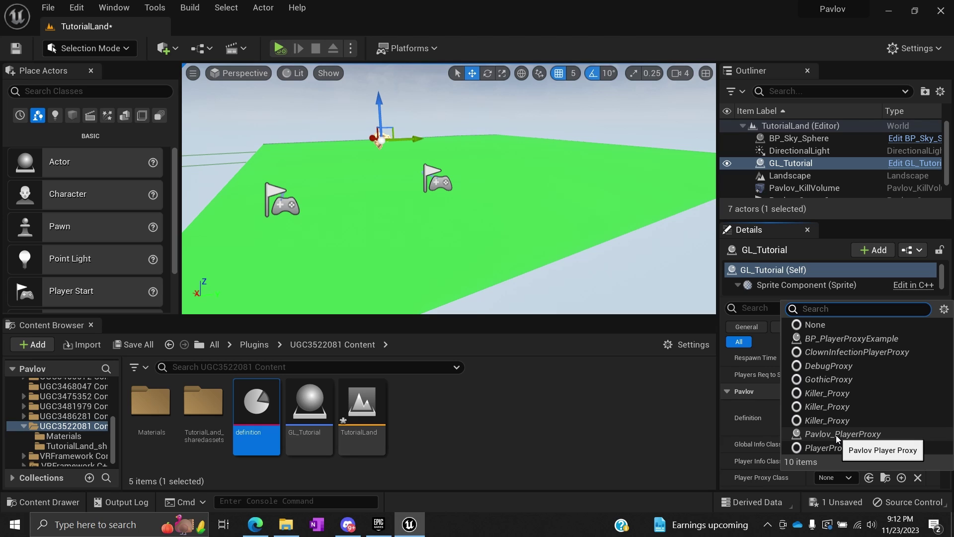
{"action": "left_click", "coordinate": [571, 420]}
Create a Blueprint class in the UGC3522081 Content folder with Pavlov_PlayerProxy as its parent class.
{"action": "right_click", "coordinate": [520, 425]}
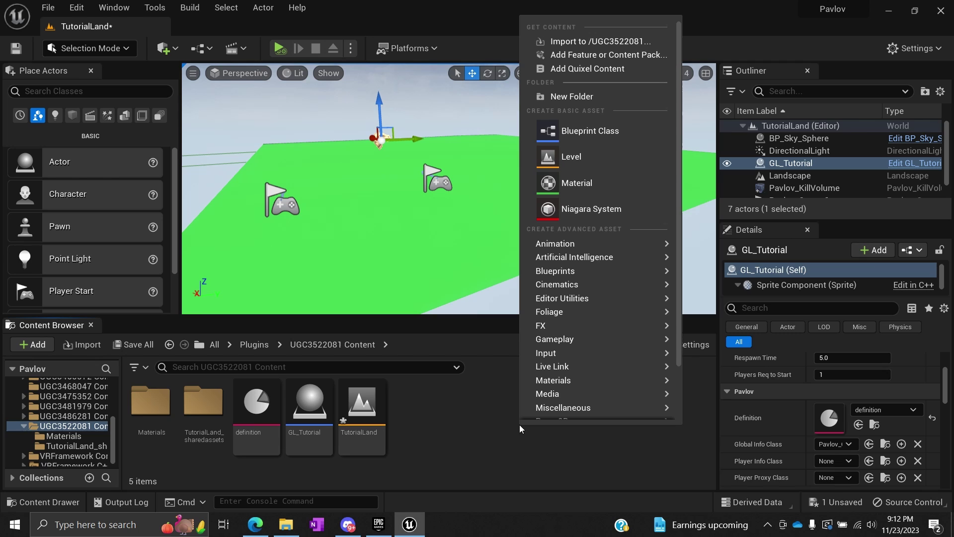
{"action": "left_click", "coordinate": [594, 141]}
{"action": "type", "text": "player proxy"}
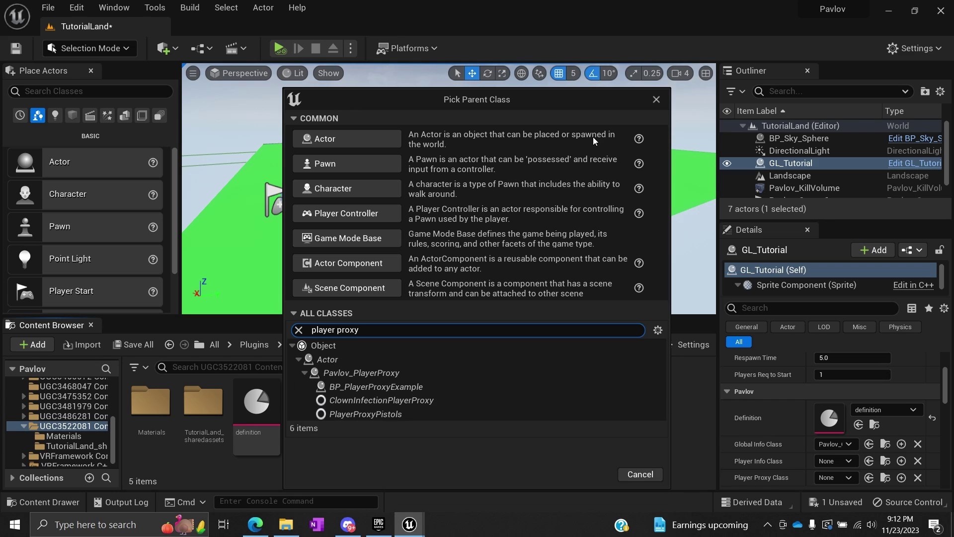
{"action": "left_click", "coordinate": [344, 373]}
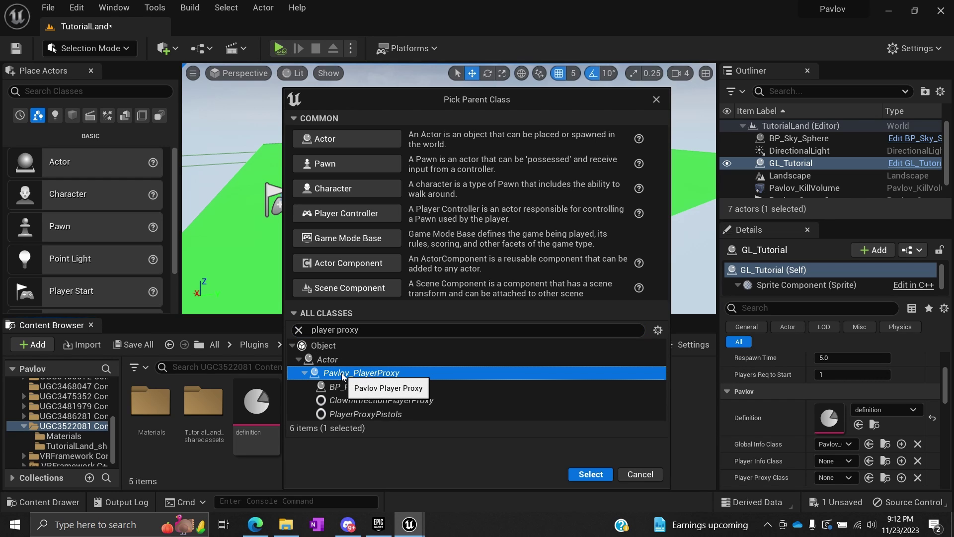
{"action": "left_click", "coordinate": [591, 475]}
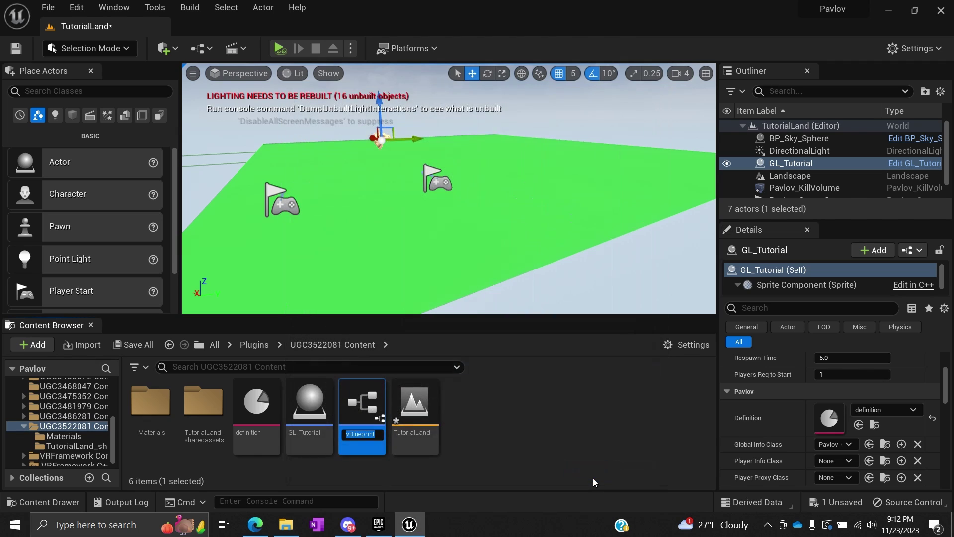
Name the new player proxy Blueprint TutorialProxy and save it together with the TutorialLand level.
{"action": "key", "text": "BackSpace"}
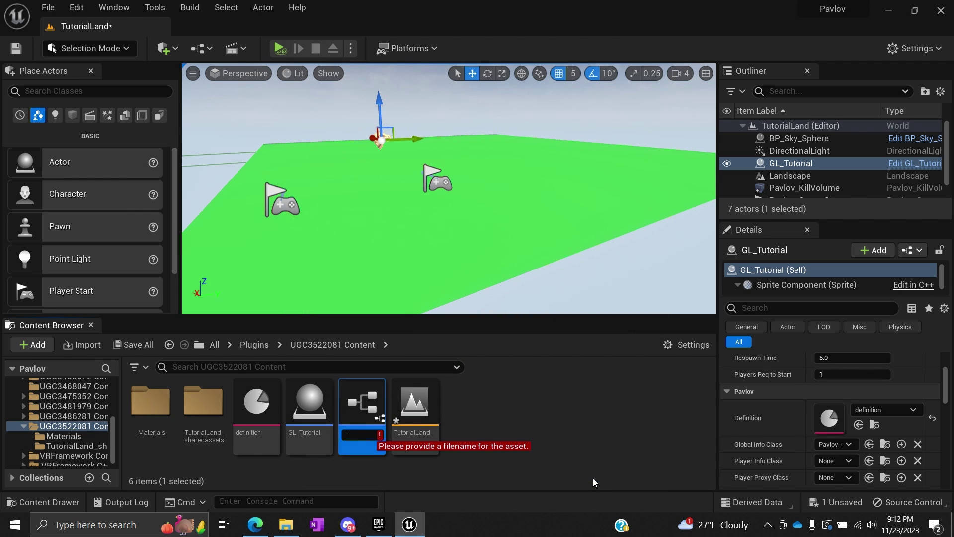
{"action": "type", "text": "Tutorial"}
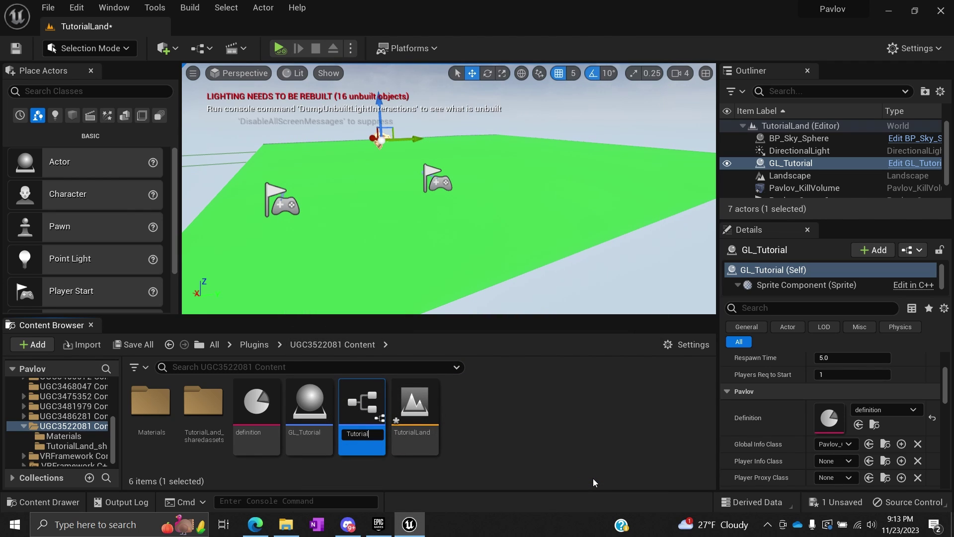
{"action": "type", "text": "Proxy"}
{"action": "key", "text": "Return"}
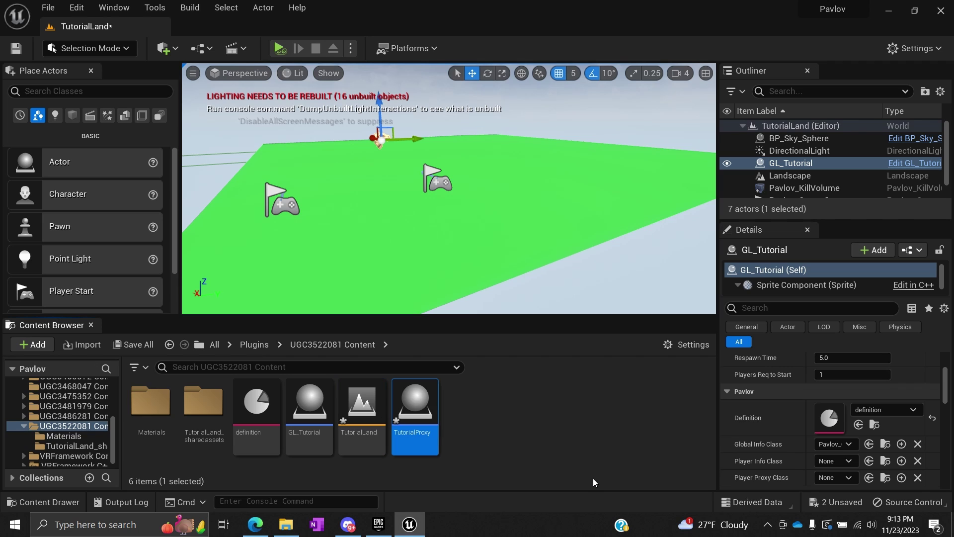
{"action": "left_click", "coordinate": [133, 344]}
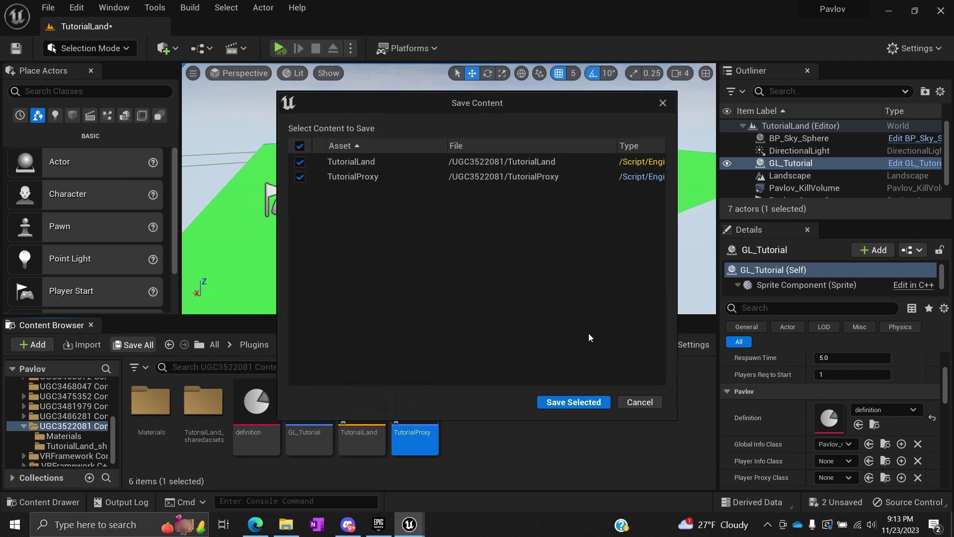
{"action": "left_click", "coordinate": [565, 404]}
{"action": "left_click", "coordinate": [515, 428]}
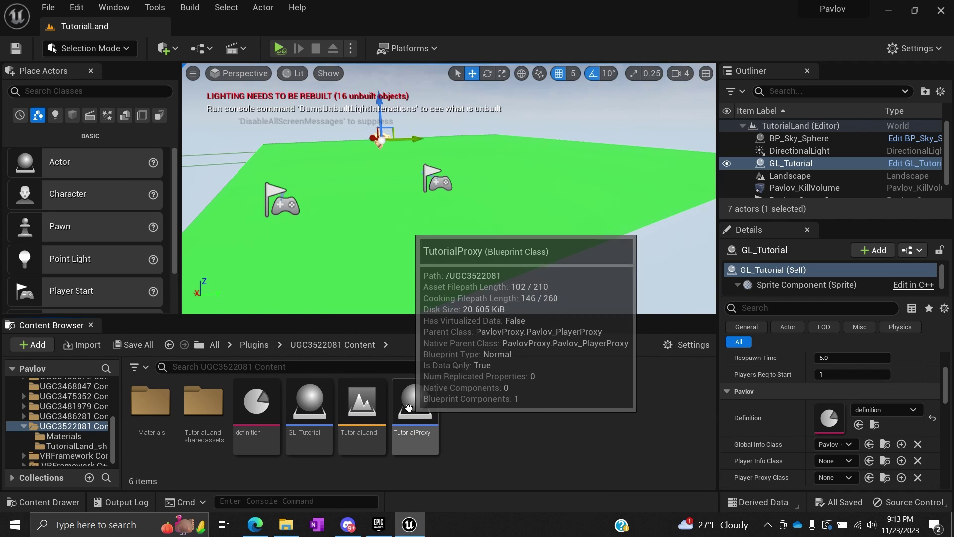
Set the Player Proxy Class of the level's GL_Tutorial actor to TutorialProxy.
{"action": "left_click", "coordinate": [427, 405]}
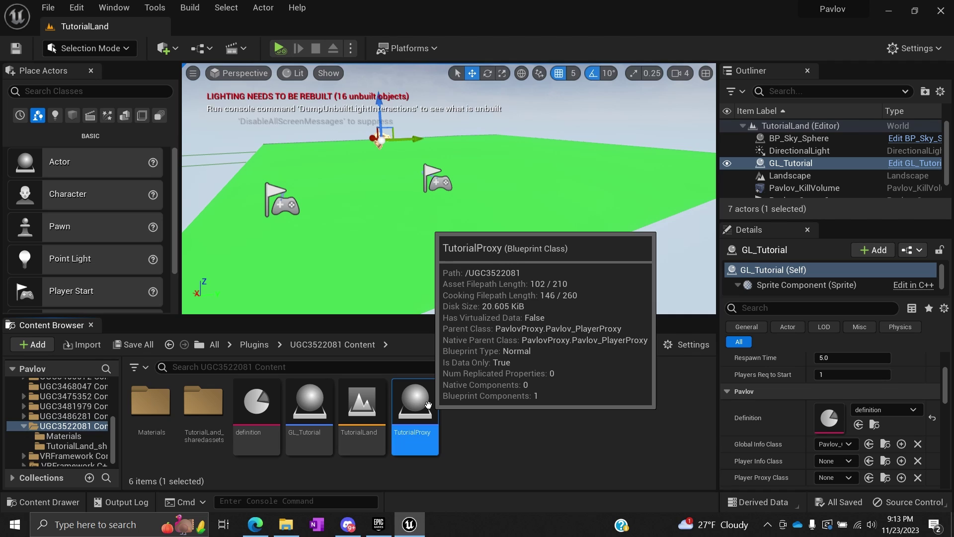
{"action": "left_click", "coordinate": [793, 164]}
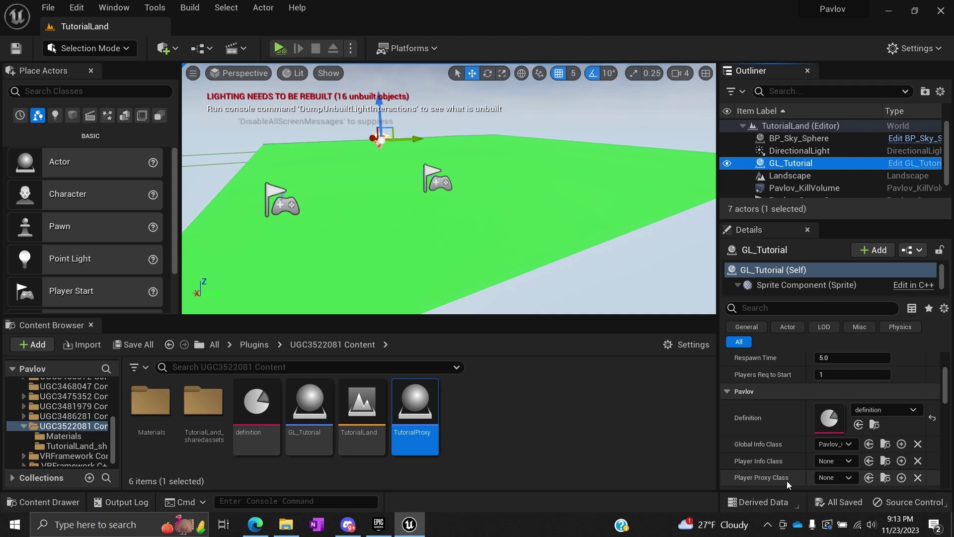
{"action": "mouse_move", "coordinate": [783, 480]}
{"action": "left_click_drag", "start_coordinate": [416, 408], "coordinate": [837, 479]}
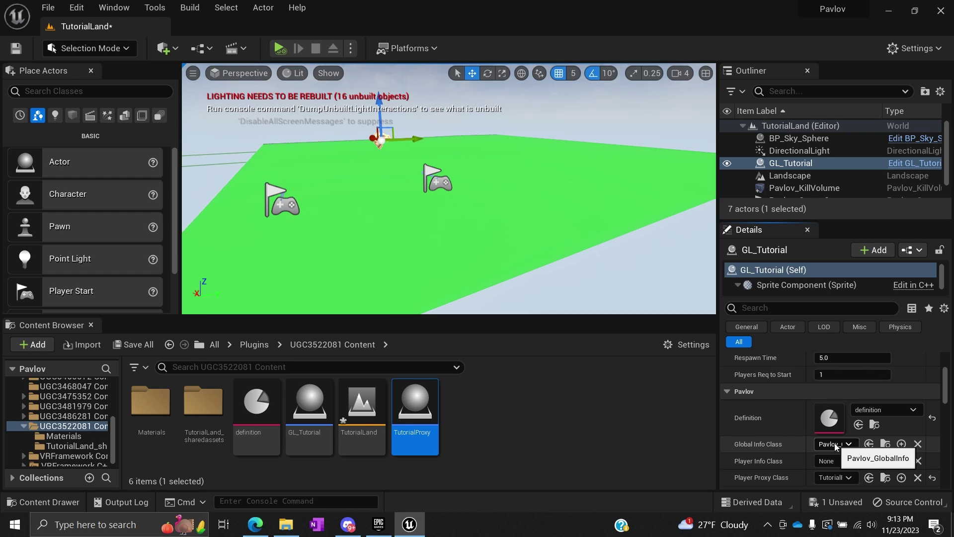
Create a Blueprint class in the UGC3522081 Content folder with Pavlov_GlobalInfo as its parent class.
{"action": "right_click", "coordinate": [571, 430]}
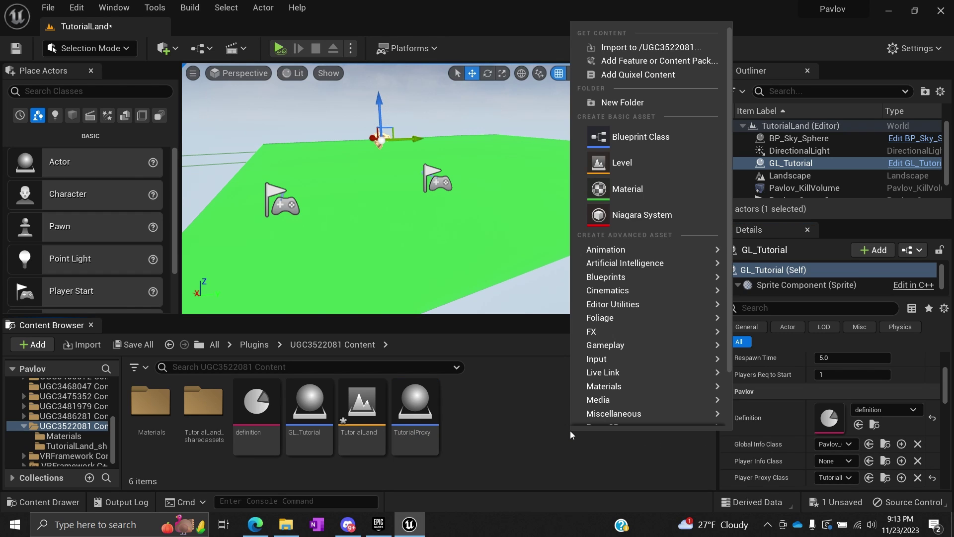
{"action": "left_click", "coordinate": [648, 141]}
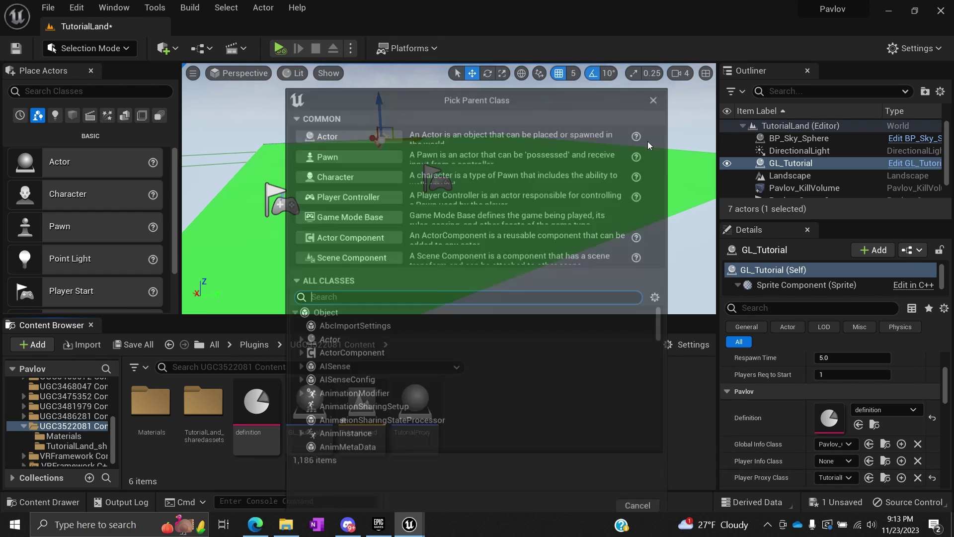
{"action": "type", "text": "global info"}
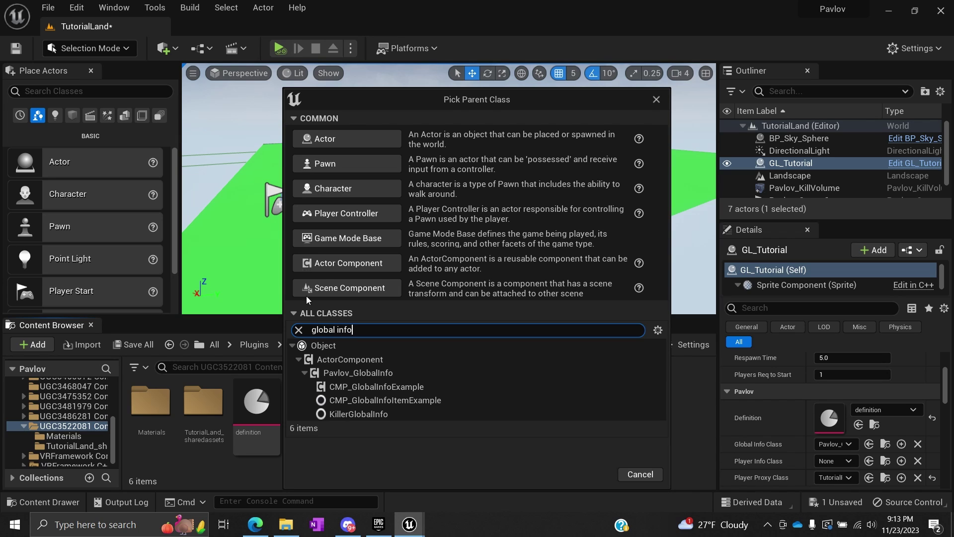
{"action": "left_click", "coordinate": [346, 372]}
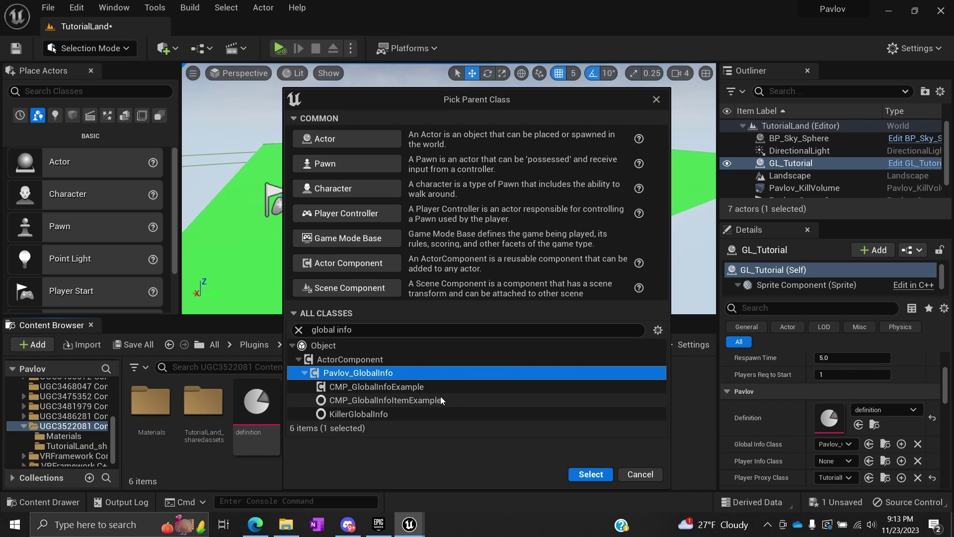
{"action": "left_click", "coordinate": [598, 476]}
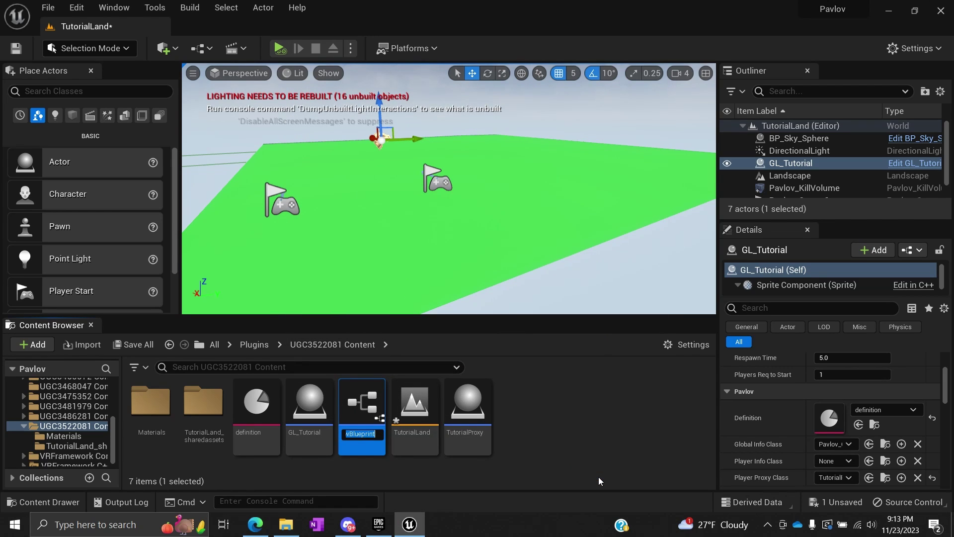
Name the new global info Blueprint TutorialInfo and save it together with the TutorialLand level.
{"action": "type", "text": "TutorialInfo"}
{"action": "key", "text": "Return"}
{"action": "left_click", "coordinate": [562, 441]}
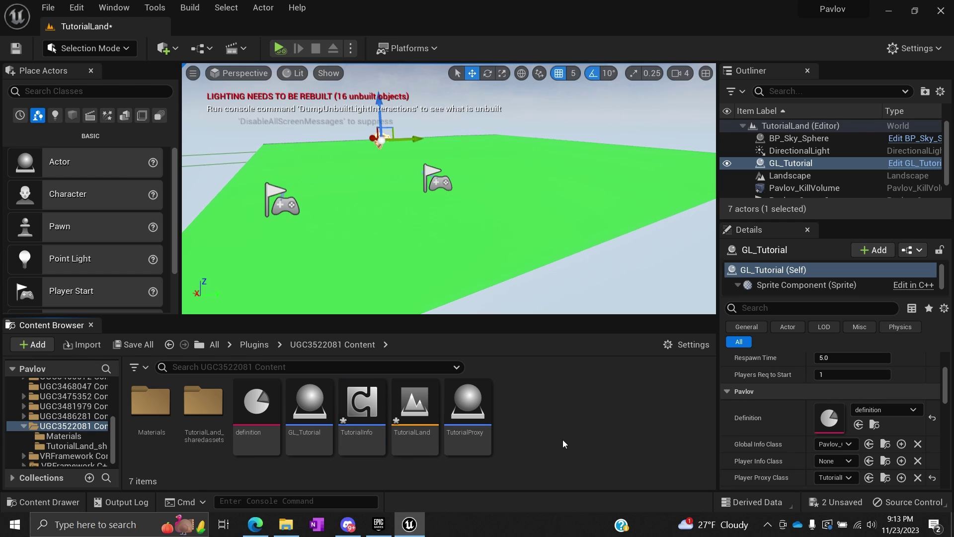
{"action": "left_click", "coordinate": [133, 345]}
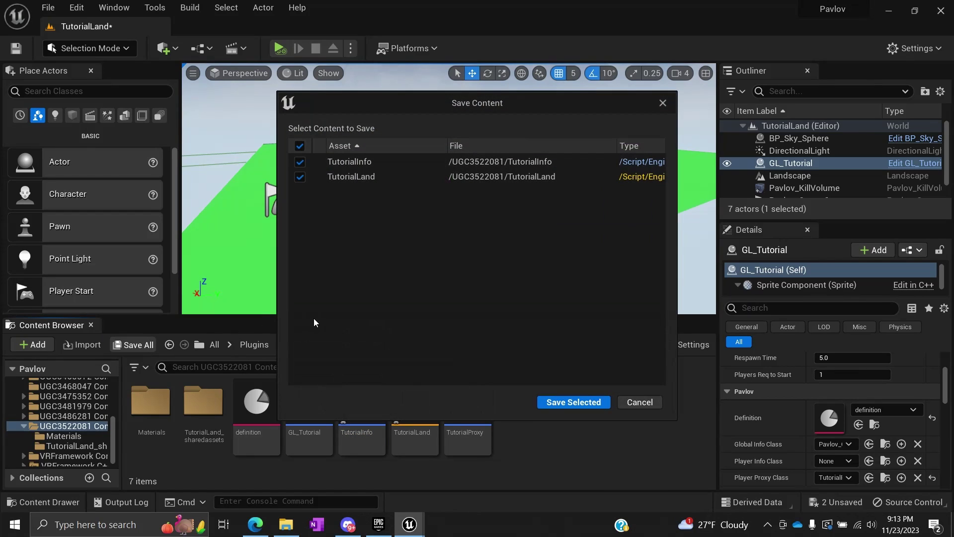
{"action": "left_click", "coordinate": [564, 401]}
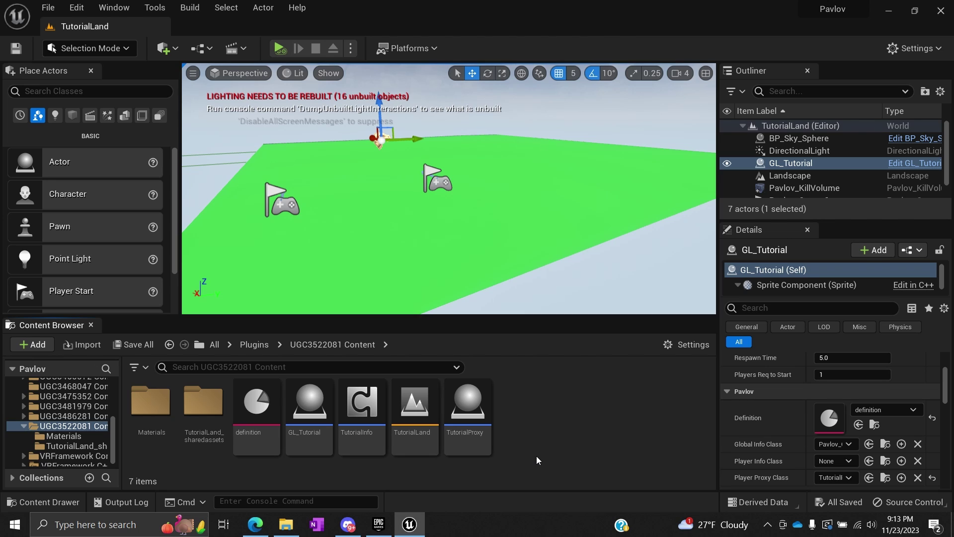
Set the GL_Tutorial actor's Global Info Class to TutorialInfo and save the level.
{"action": "left_click_drag", "start_coordinate": [362, 415], "coordinate": [834, 447]}
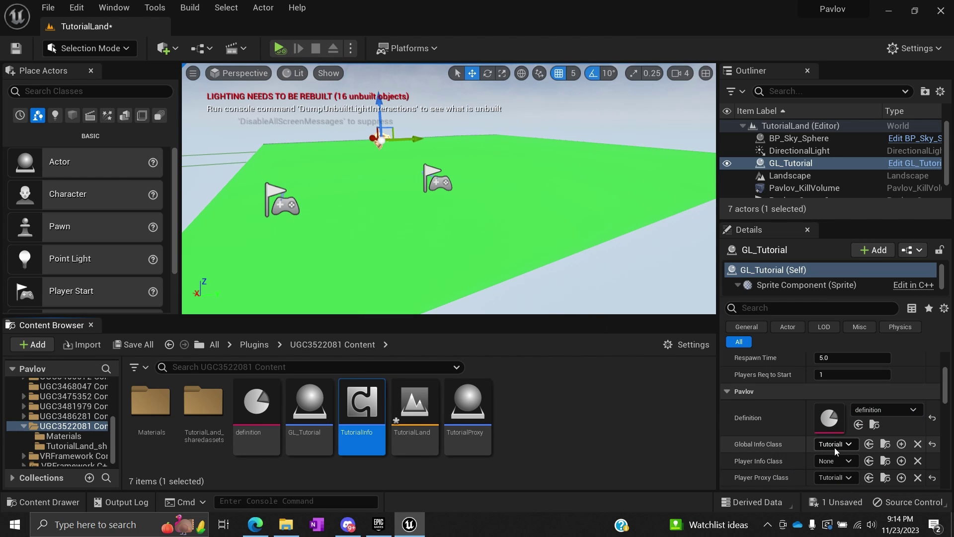
{"action": "left_click", "coordinate": [553, 416]}
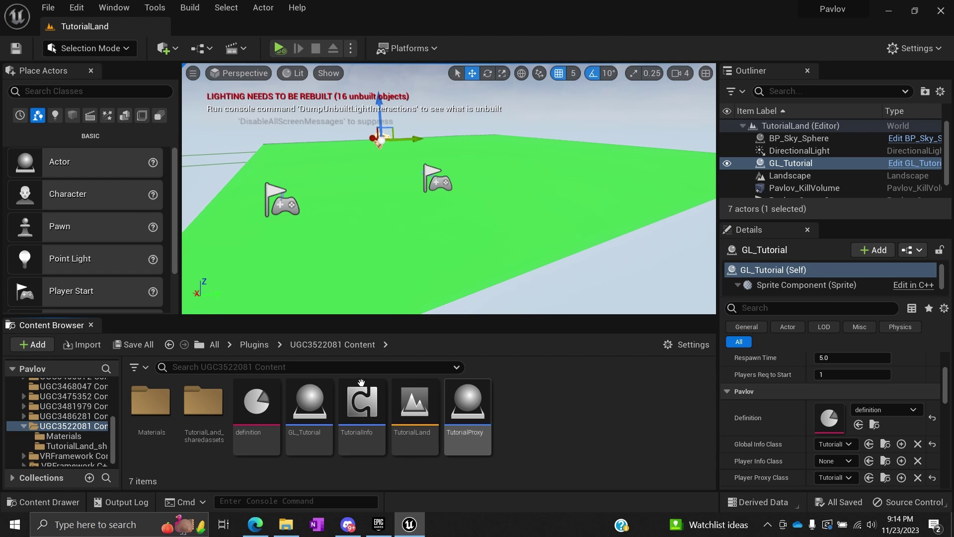
Open the GL_Tutorial Blueprint for editing and show its Event Graph.
{"action": "double_click", "coordinate": [314, 408]}
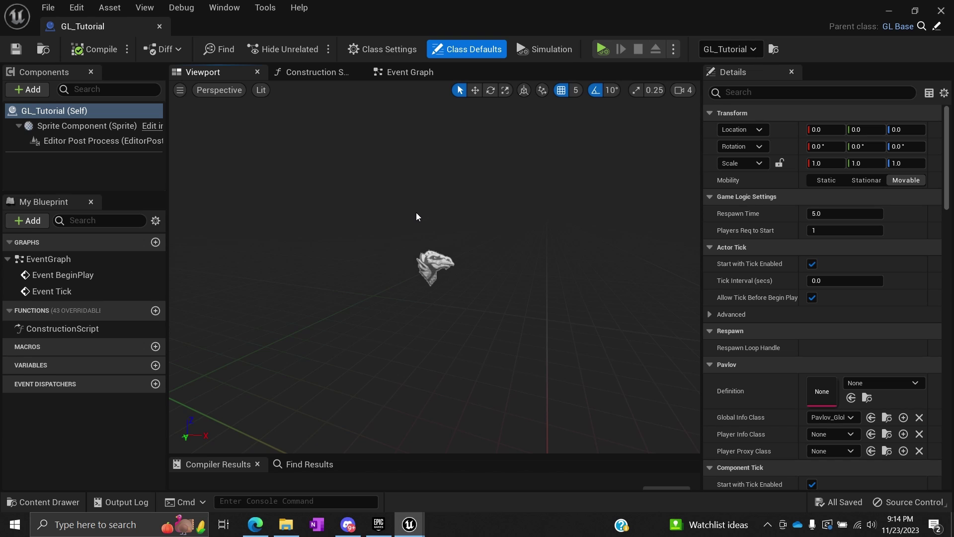
{"action": "left_click", "coordinate": [396, 73]}
{"action": "scroll", "coordinate": [380, 241], "scroll_direction": "down", "scroll_amount": 3}
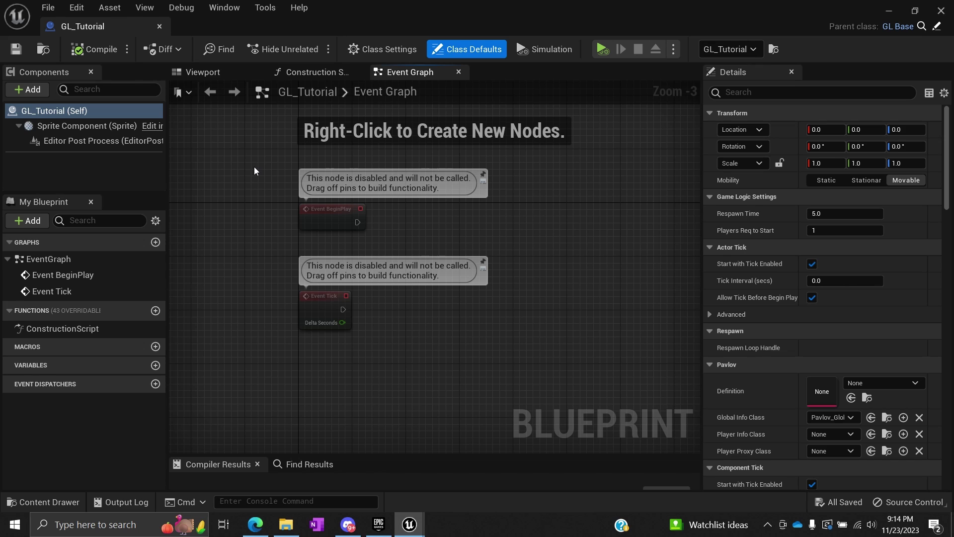
Delete the disabled BeginPlay and Tick event nodes from the Event Graph, and compile and save the Blueprint.
{"action": "left_click", "coordinate": [123, 310]}
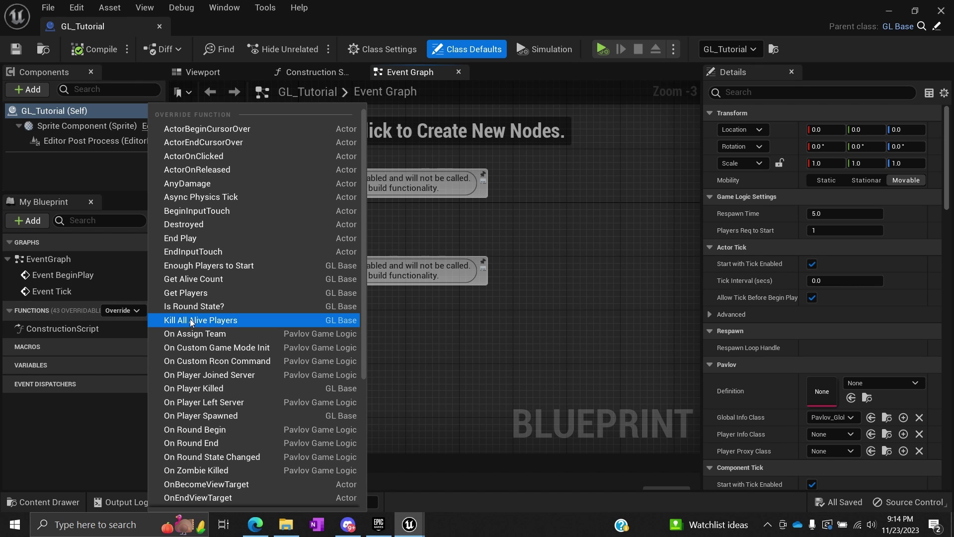
{"action": "left_click", "coordinate": [484, 367]}
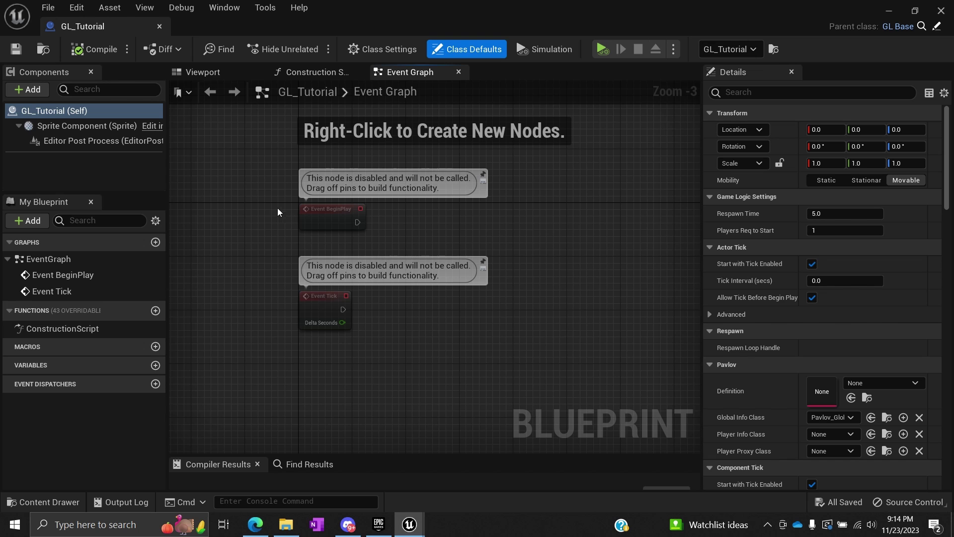
{"action": "left_click_drag", "start_coordinate": [278, 212], "coordinate": [352, 336]}
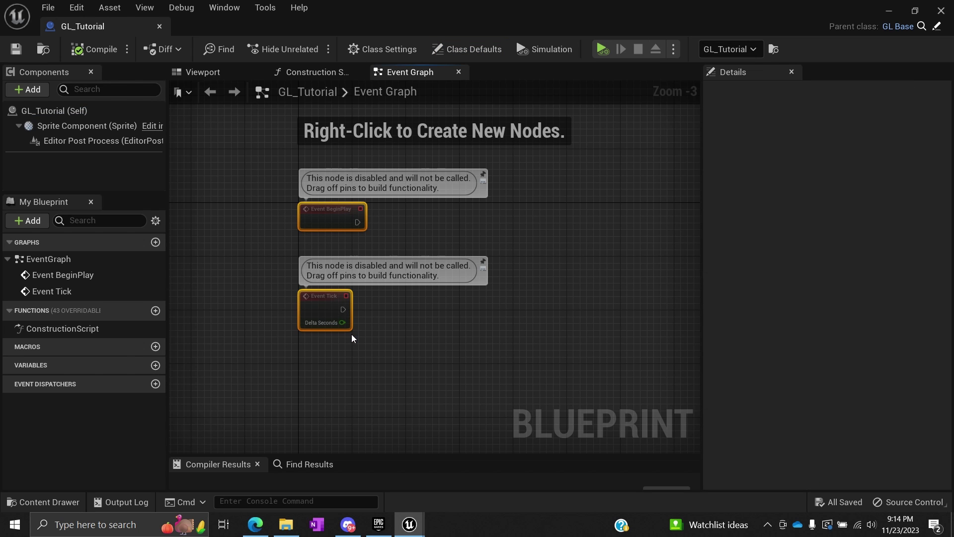
{"action": "key", "text": "Delete"}
{"action": "scroll", "coordinate": [419, 311], "scroll_direction": "down", "scroll_amount": 5}
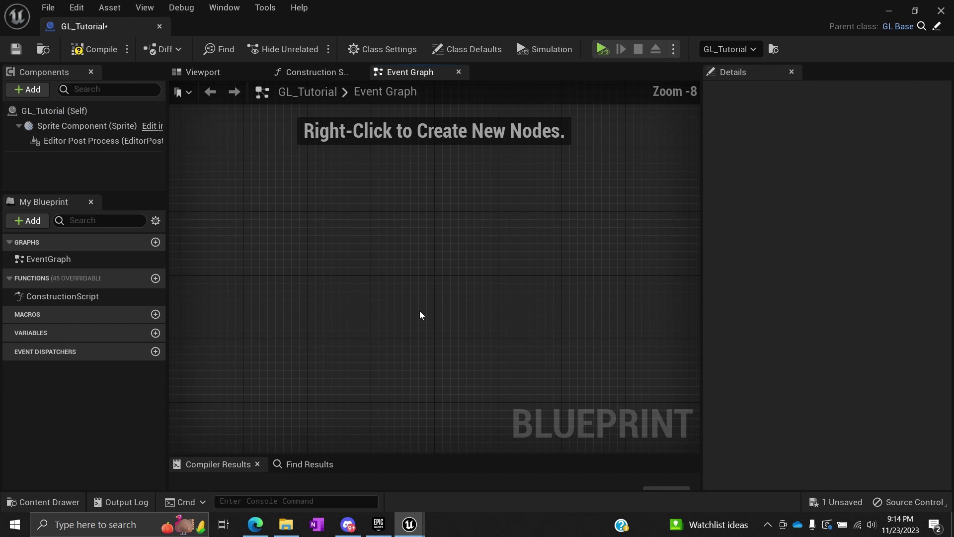
{"action": "scroll", "coordinate": [420, 311], "scroll_direction": "up", "scroll_amount": 5}
{"action": "left_click", "coordinate": [96, 46]}
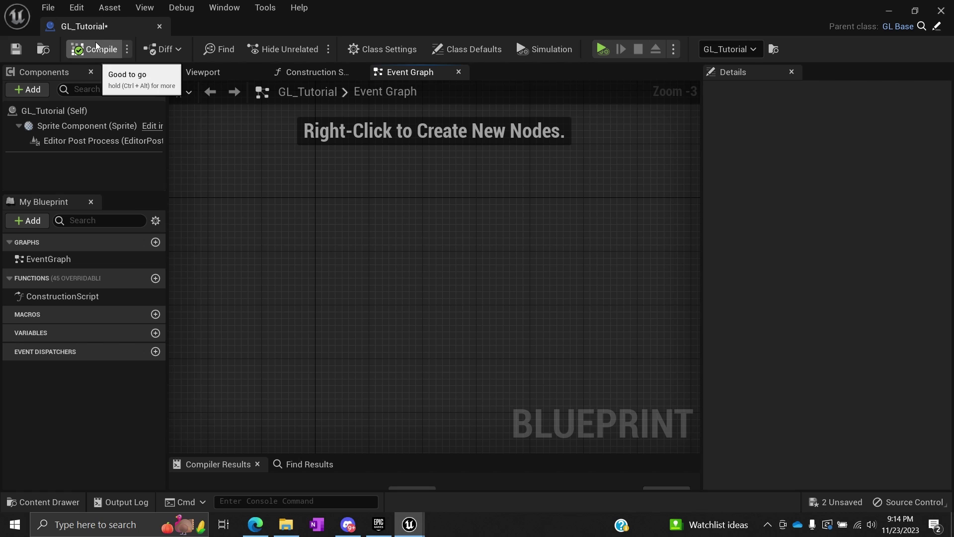
{"action": "left_click", "coordinate": [15, 48]}
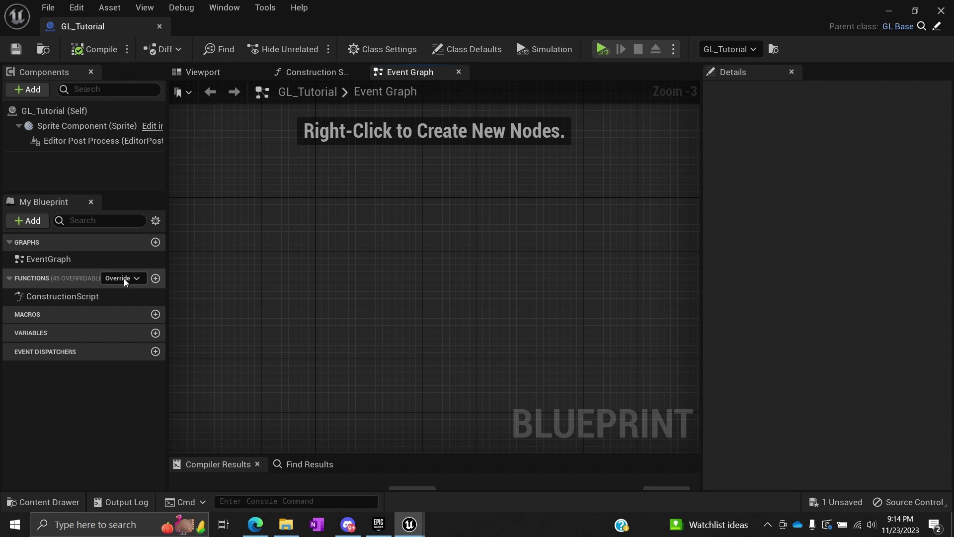
Override the On Custom Game Mode Init function and shift its event node to the left in the graph.
{"action": "left_click", "coordinate": [124, 279]}
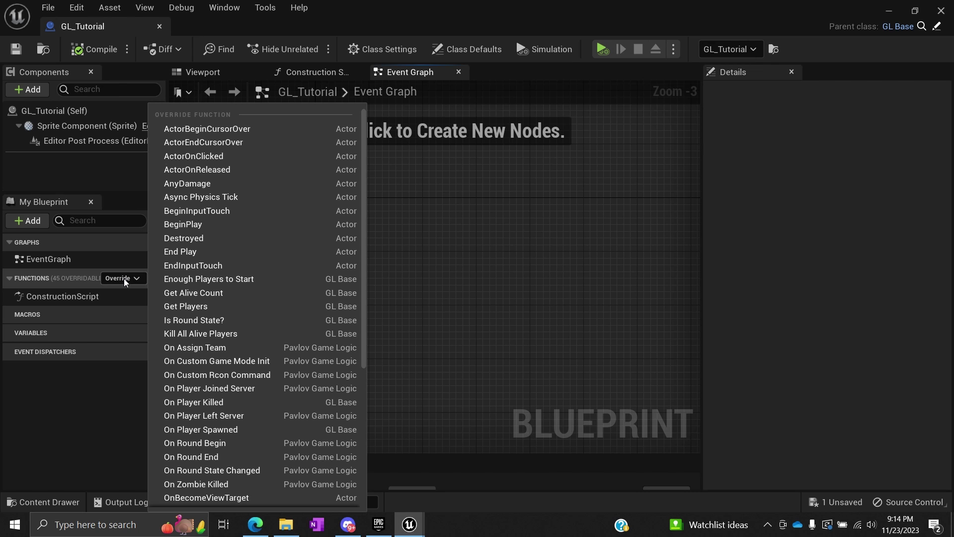
{"action": "scroll", "coordinate": [237, 324], "scroll_direction": "down", "scroll_amount": 3}
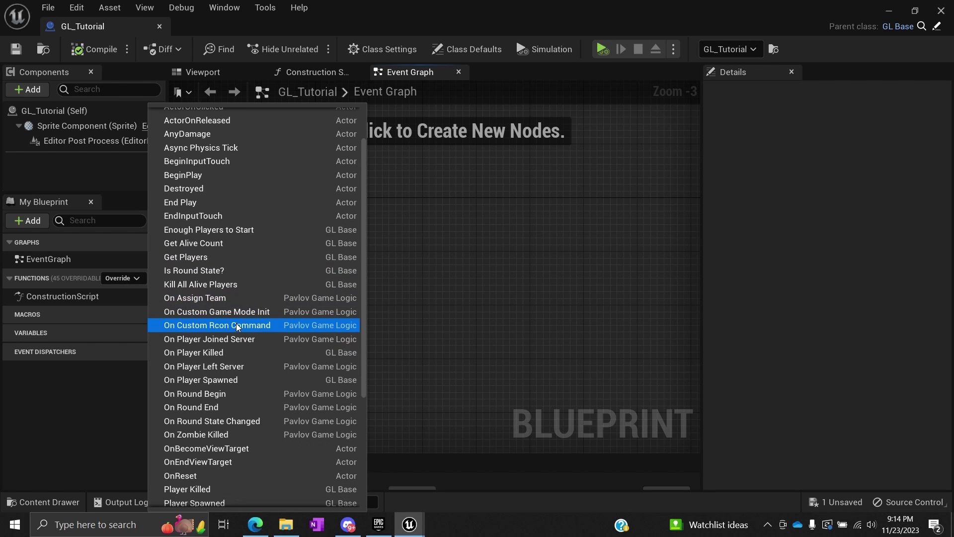
{"action": "scroll", "coordinate": [237, 323], "scroll_direction": "down", "scroll_amount": 6}
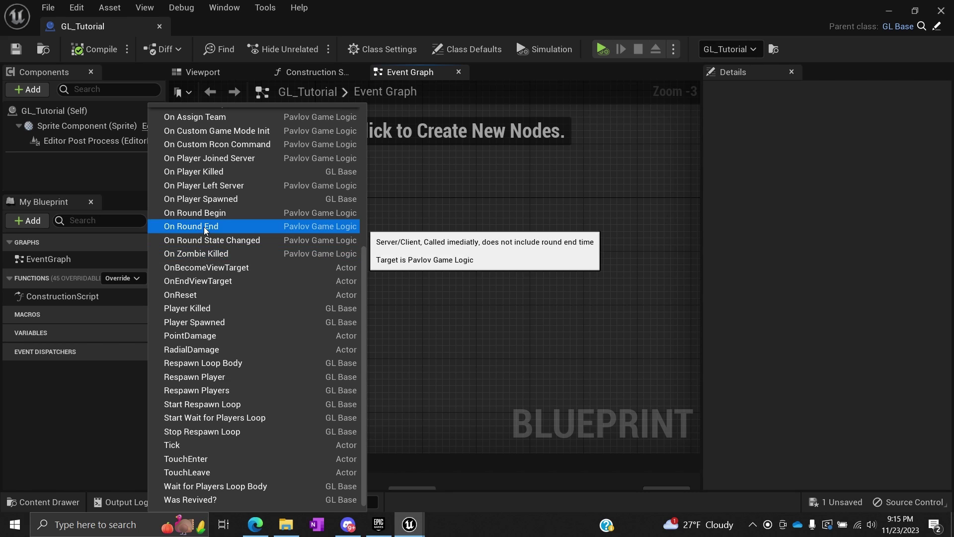
{"action": "scroll", "coordinate": [203, 227], "scroll_direction": "up", "scroll_amount": 1}
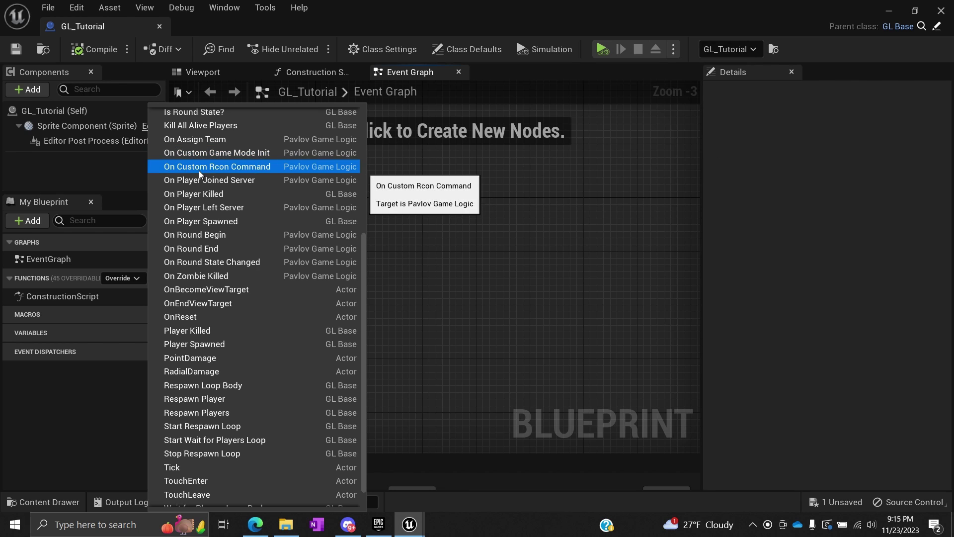
{"action": "scroll", "coordinate": [215, 247], "scroll_direction": "up", "scroll_amount": 5}
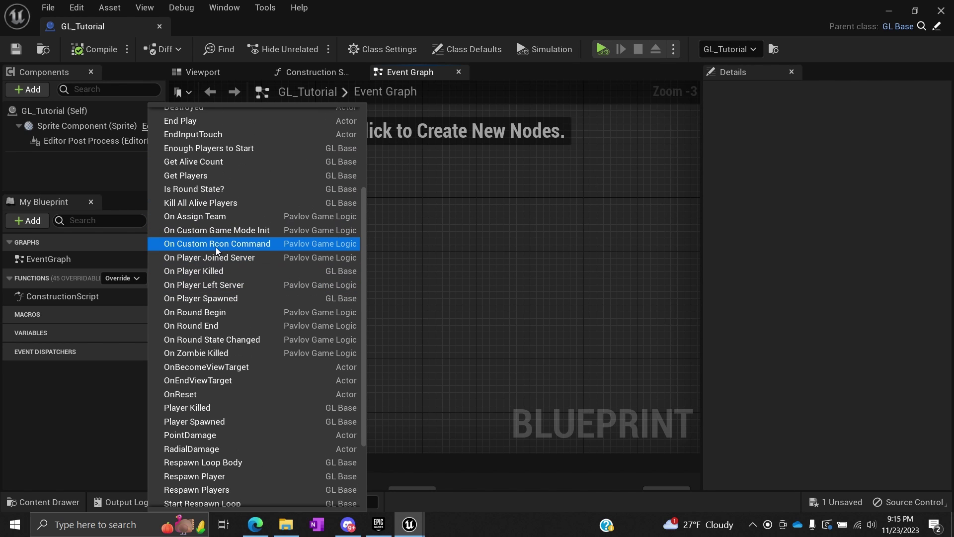
{"action": "scroll", "coordinate": [216, 247], "scroll_direction": "down", "scroll_amount": 4}
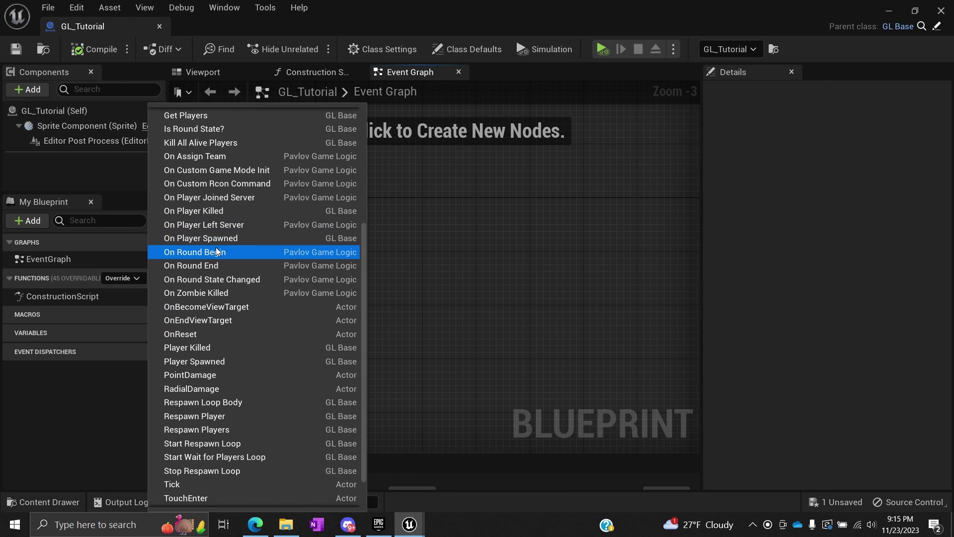
{"action": "scroll", "coordinate": [217, 251], "scroll_direction": "down", "scroll_amount": 1}
{"action": "scroll", "coordinate": [216, 251], "scroll_direction": "up", "scroll_amount": 4}
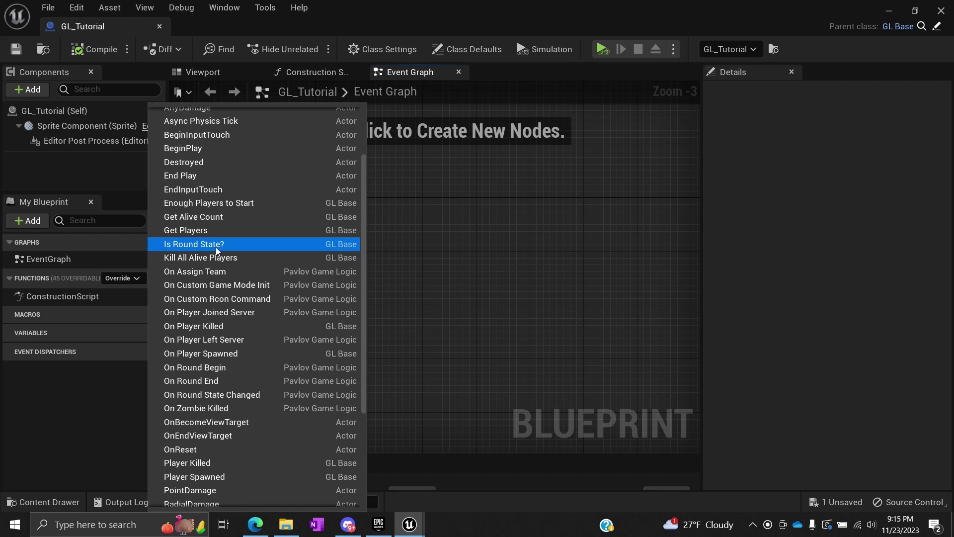
{"action": "scroll", "coordinate": [216, 247], "scroll_direction": "up", "scroll_amount": 2}
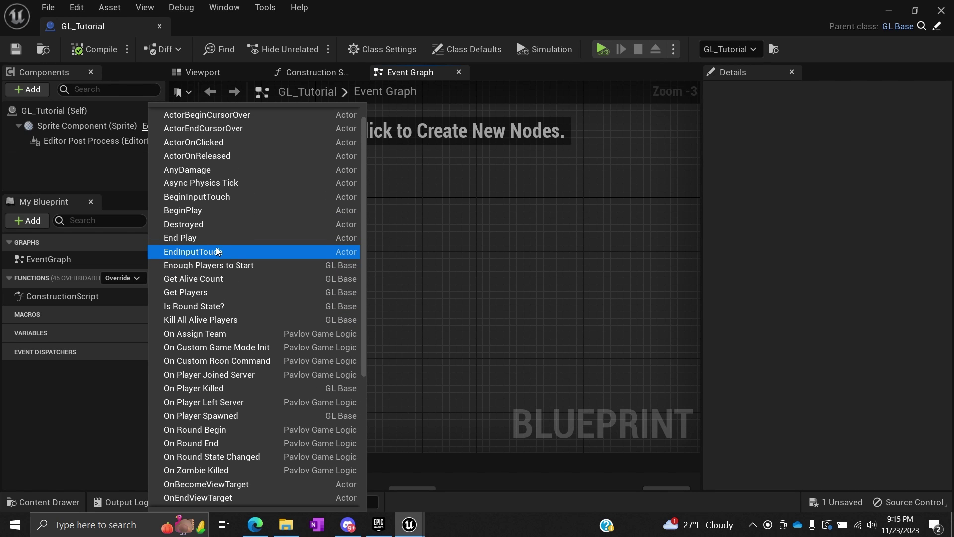
{"action": "left_click", "coordinate": [234, 347]}
{"action": "key", "text": "Home"}
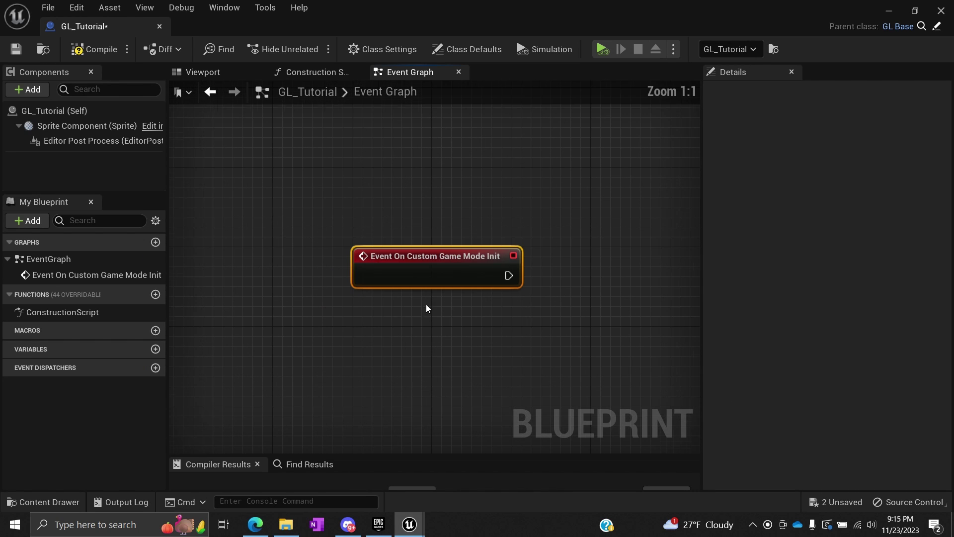
{"action": "mouse_move", "coordinate": [364, 243]}
{"action": "left_click_drag", "start_coordinate": [397, 247], "coordinate": [300, 237]}
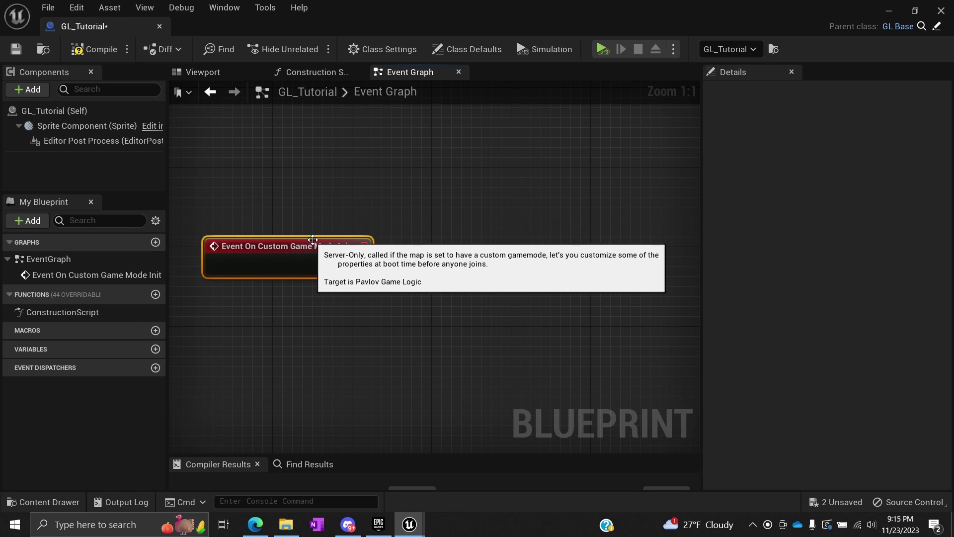
{"action": "left_click", "coordinate": [362, 204]}
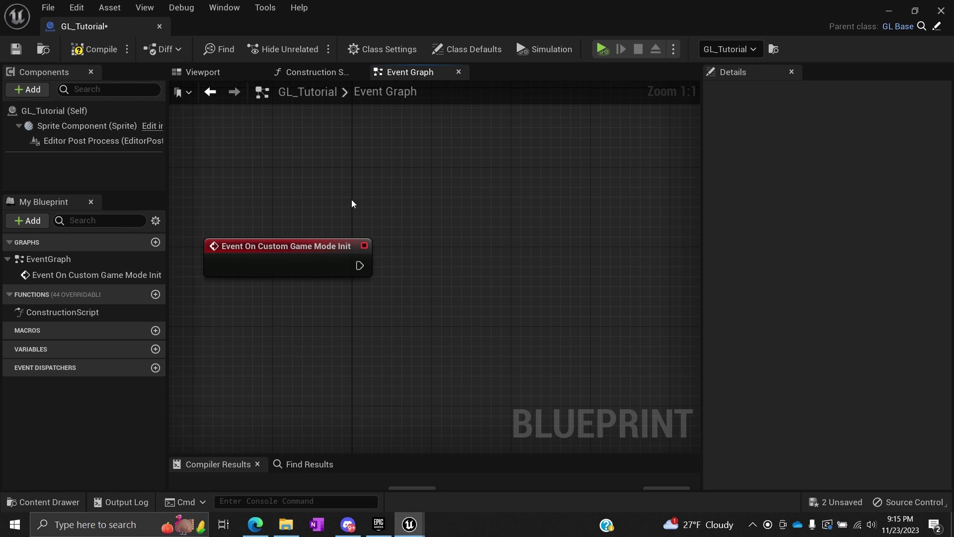
Add a Set Game Mode Properties node wired to the execution output of Event On Custom Game Mode Init and place it beside the event.
{"action": "mouse_move", "coordinate": [315, 241]}
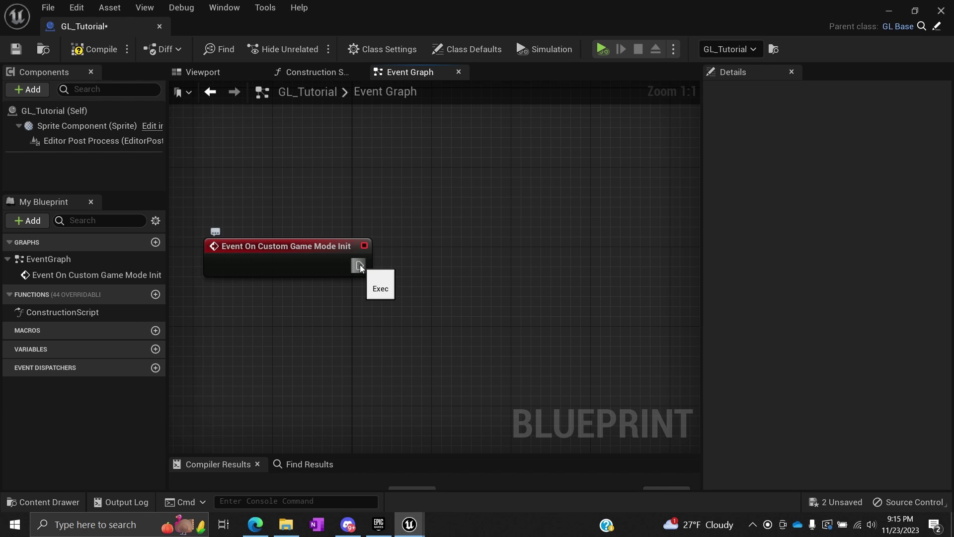
{"action": "left_click_drag", "start_coordinate": [358, 265], "coordinate": [493, 267]}
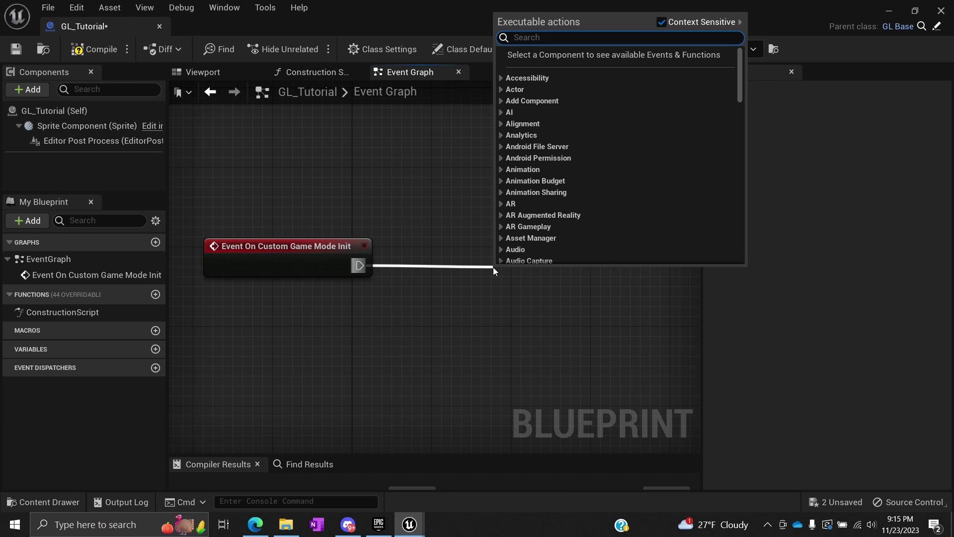
{"action": "type", "text": "gamemode"}
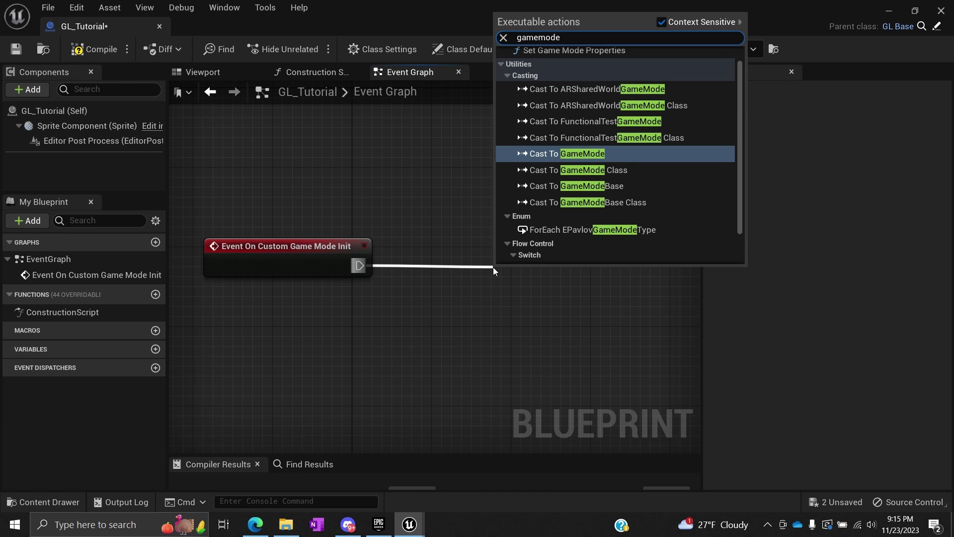
{"action": "scroll", "coordinate": [580, 198], "scroll_direction": "up", "scroll_amount": 1}
{"action": "scroll", "coordinate": [579, 198], "scroll_direction": "down", "scroll_amount": 3}
{"action": "scroll", "coordinate": [580, 197], "scroll_direction": "up", "scroll_amount": 3}
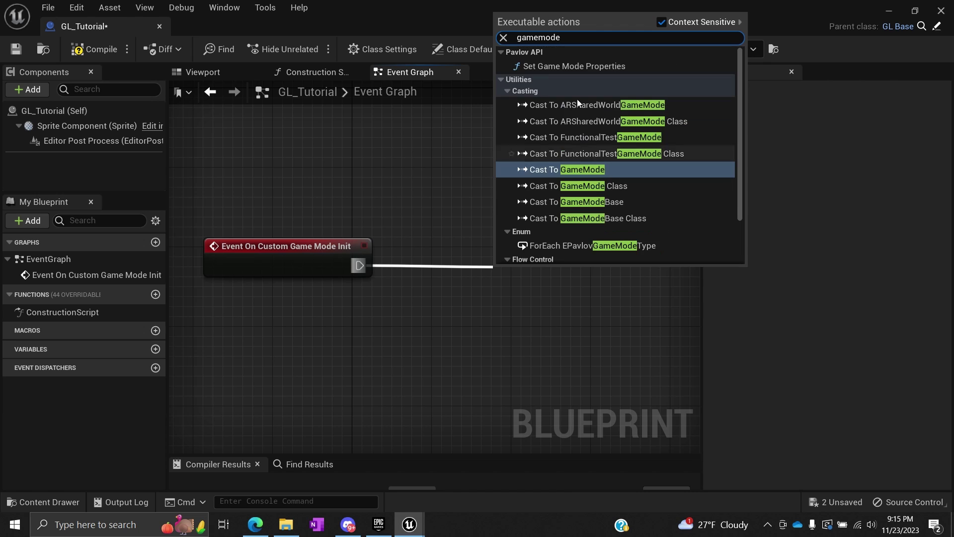
{"action": "left_click", "coordinate": [569, 66]}
{"action": "left_click_drag", "start_coordinate": [446, 257], "coordinate": [430, 254]}
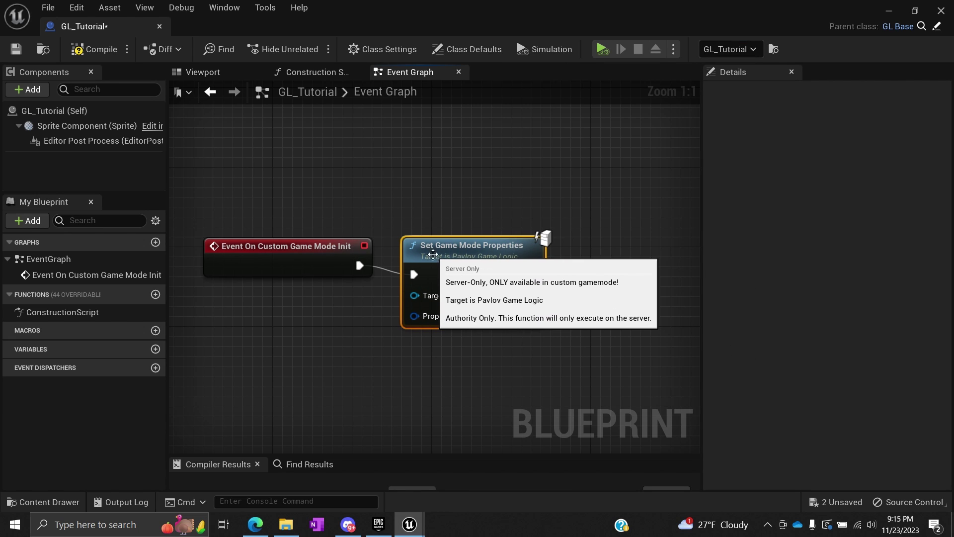
{"action": "left_click", "coordinate": [445, 221]}
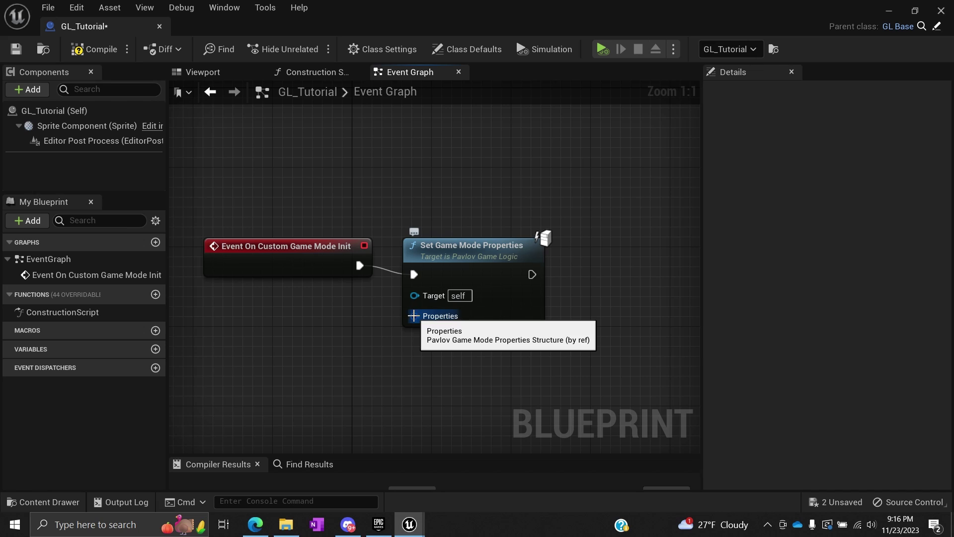
Feed the Properties input from a new Make PavlovGameModeProperties node placed just below the Set Game Mode Properties node.
{"action": "left_click_drag", "start_coordinate": [415, 316], "coordinate": [312, 327]}
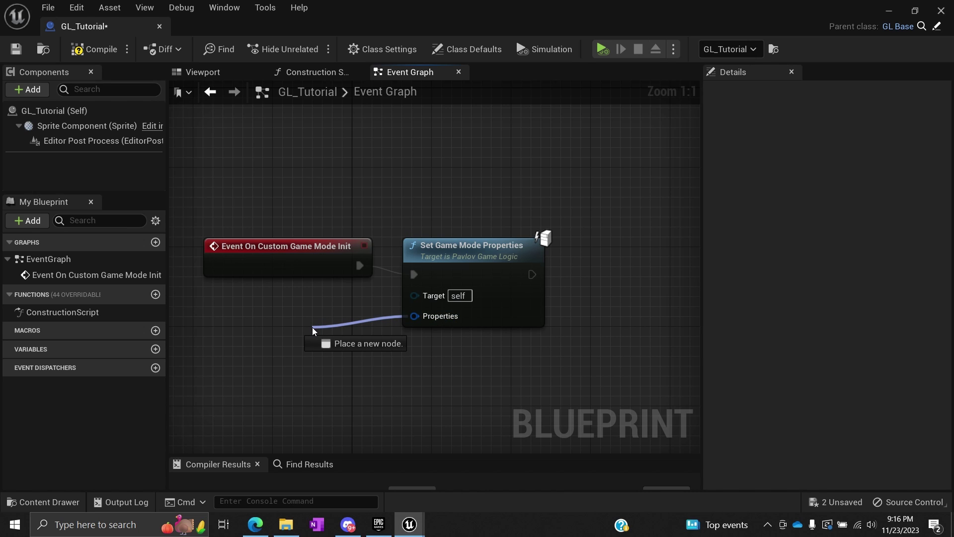
{"action": "left_click_drag", "start_coordinate": [312, 327], "coordinate": [312, 327]}
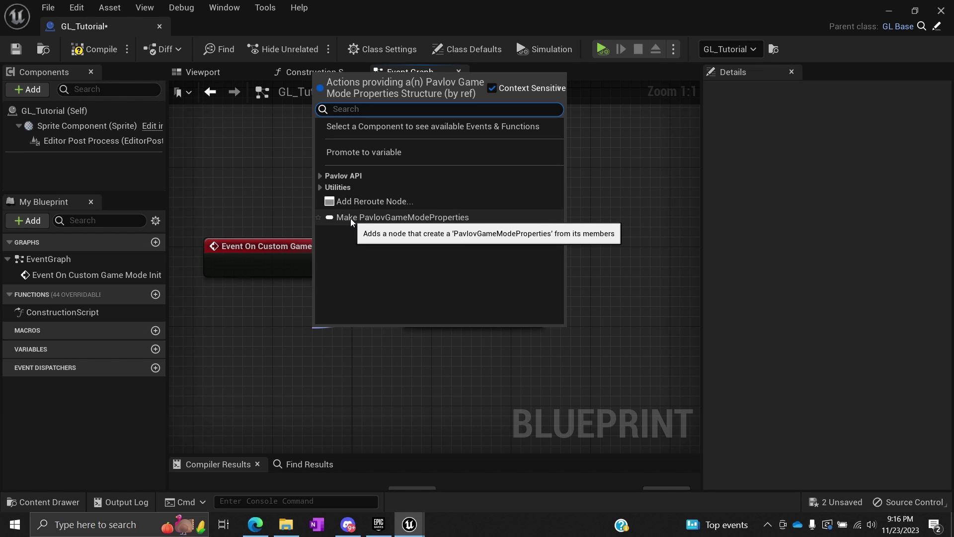
{"action": "left_click", "coordinate": [434, 216]}
{"action": "left_click", "coordinate": [436, 218]}
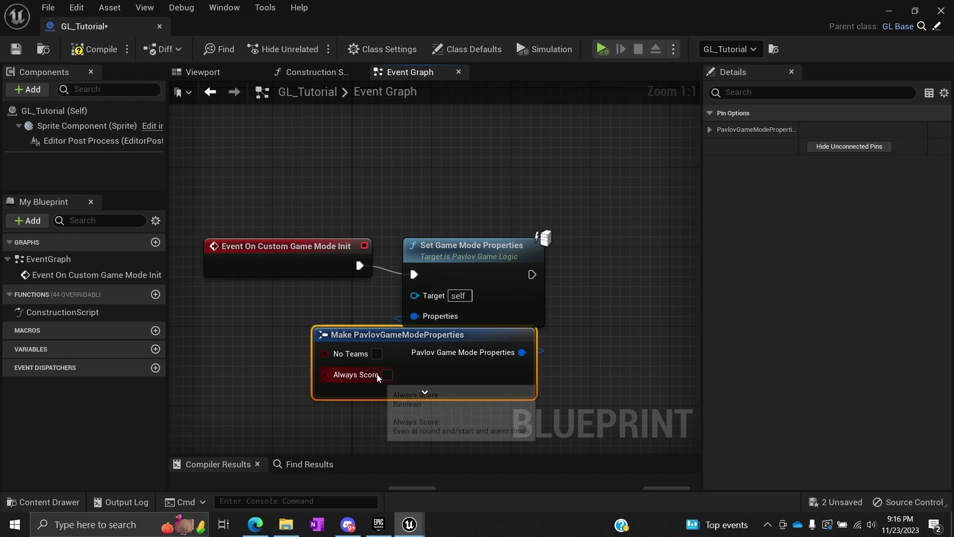
{"action": "left_click_drag", "start_coordinate": [375, 331], "coordinate": [411, 343]}
{"action": "left_click", "coordinate": [341, 372]}
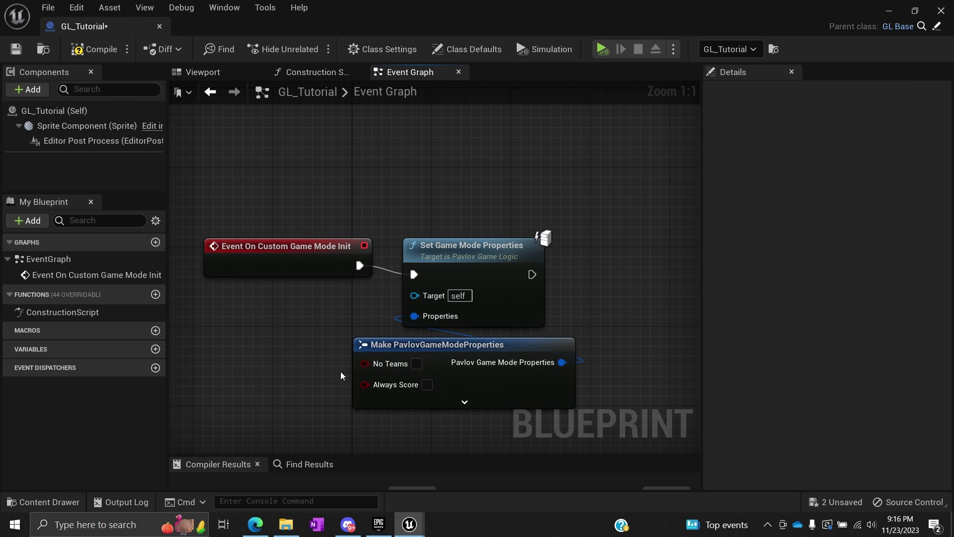
Expand the Make PavlovGameModeProperties node to show all its pins and enable Auto Respawn and Dynamic Spawns.
{"action": "right_click_drag", "start_coordinate": [341, 373], "coordinate": [274, 284]}
{"action": "left_click", "coordinate": [396, 314]}
{"action": "right_click_drag", "start_coordinate": [396, 314], "coordinate": [352, 262]}
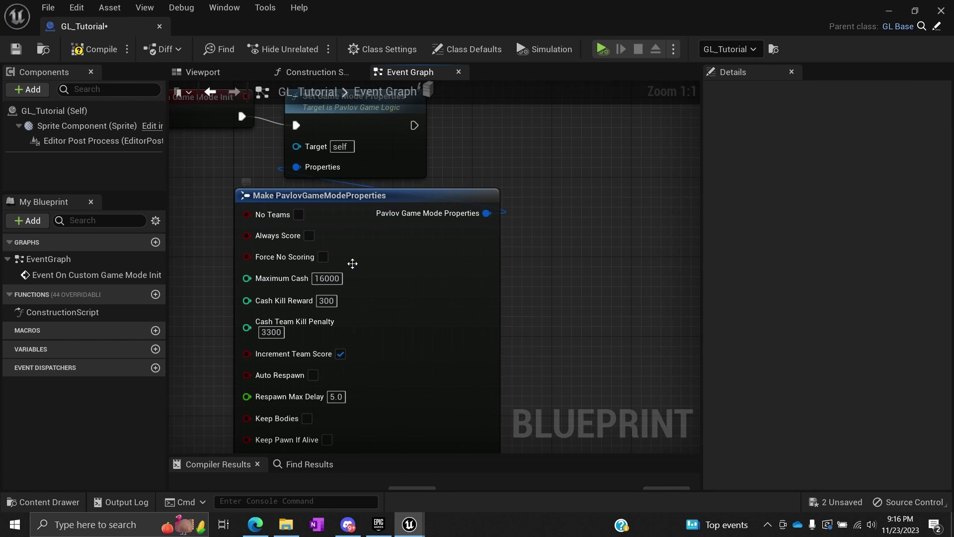
{"action": "scroll", "coordinate": [351, 262], "scroll_direction": "down", "scroll_amount": 1}
{"action": "right_click_drag", "start_coordinate": [213, 294], "coordinate": [269, 192]}
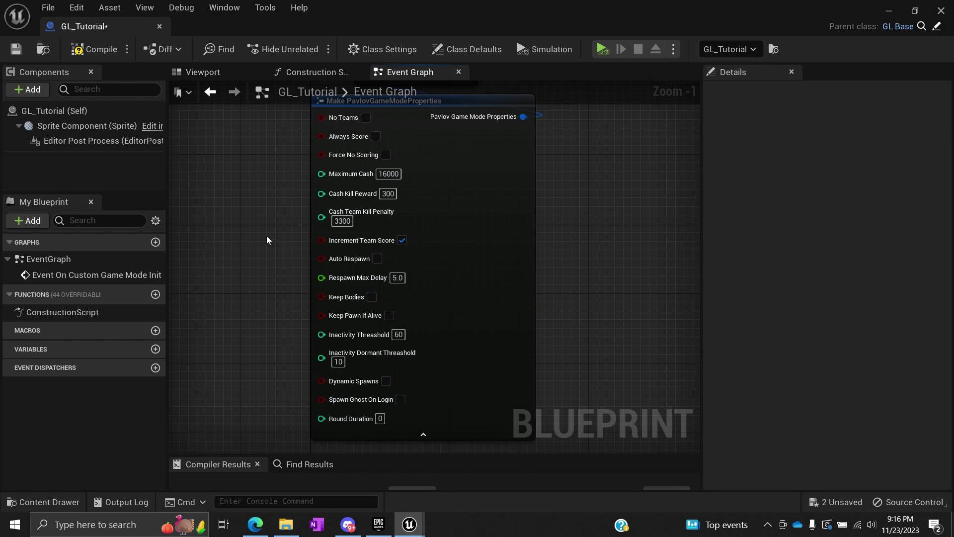
{"action": "left_click", "coordinate": [378, 258]}
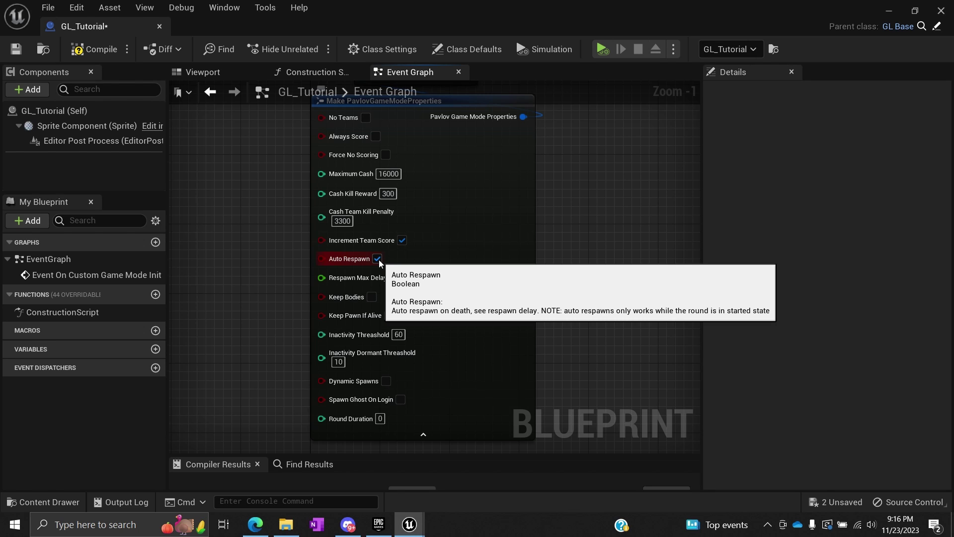
{"action": "left_click", "coordinate": [386, 382]}
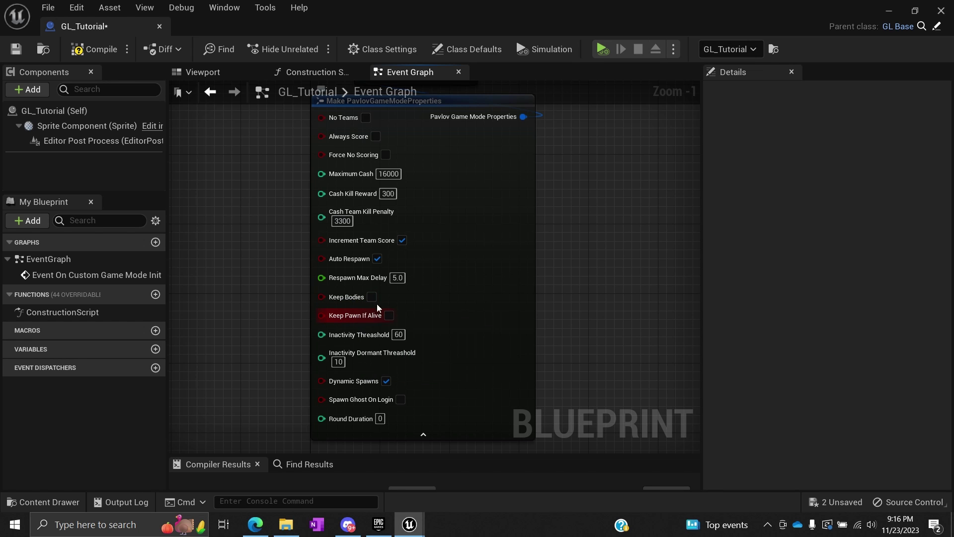
Enable No Teams on the Make PavlovGameModeProperties node.
{"action": "right_click_drag", "start_coordinate": [462, 228], "coordinate": [464, 198]}
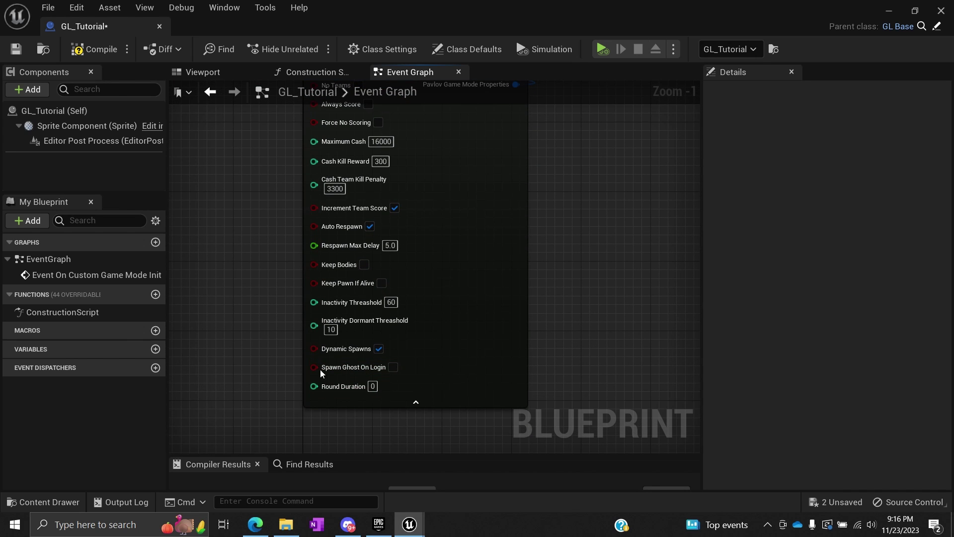
{"action": "right_click_drag", "start_coordinate": [252, 260], "coordinate": [259, 306]}
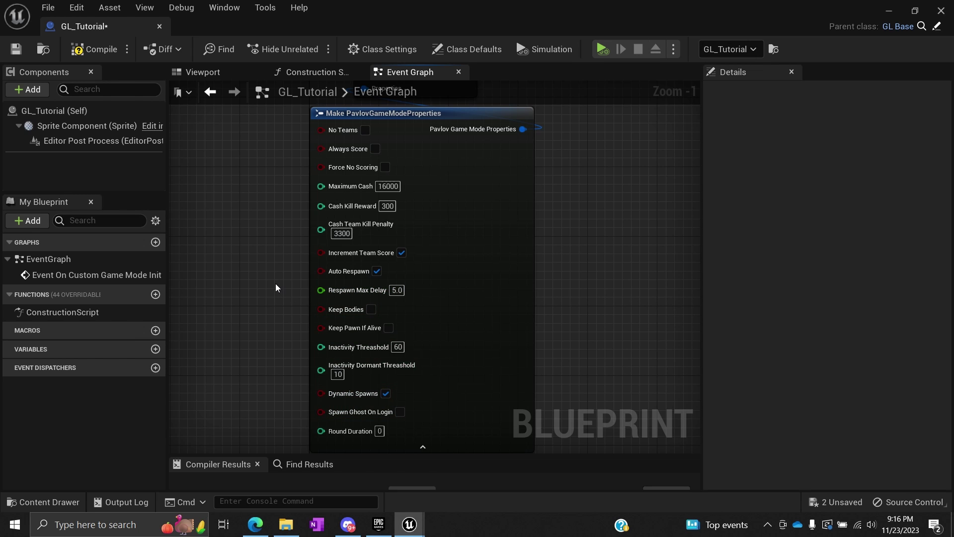
{"action": "right_click_drag", "start_coordinate": [276, 283], "coordinate": [281, 411]}
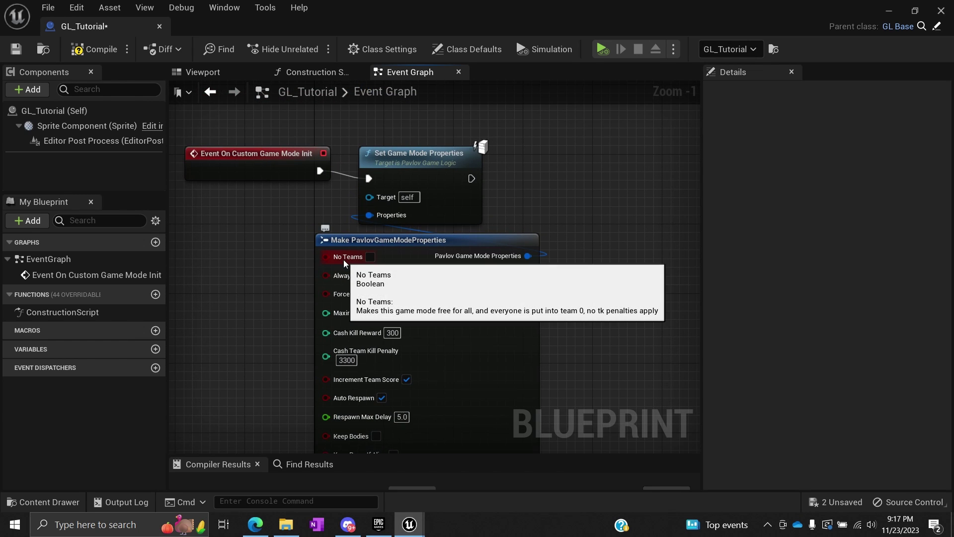
{"action": "left_click", "coordinate": [370, 257]}
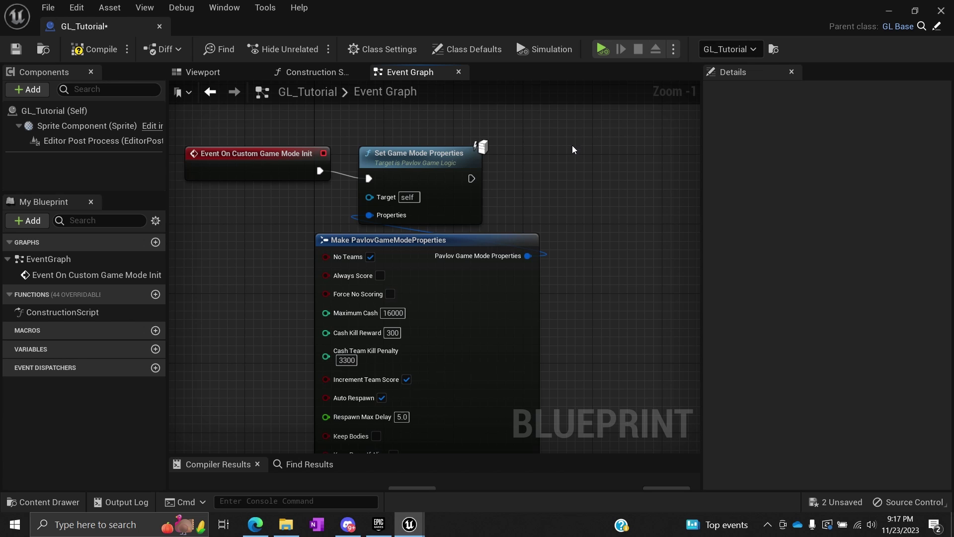
Add a Delay node wired to the execution output of Set Game Mode Properties, level with it, and save the blueprint.
{"action": "right_click_drag", "start_coordinate": [572, 146], "coordinate": [453, 175]}
{"action": "left_click_drag", "start_coordinate": [354, 208], "coordinate": [431, 208]}
{"action": "type", "text": "delay"}
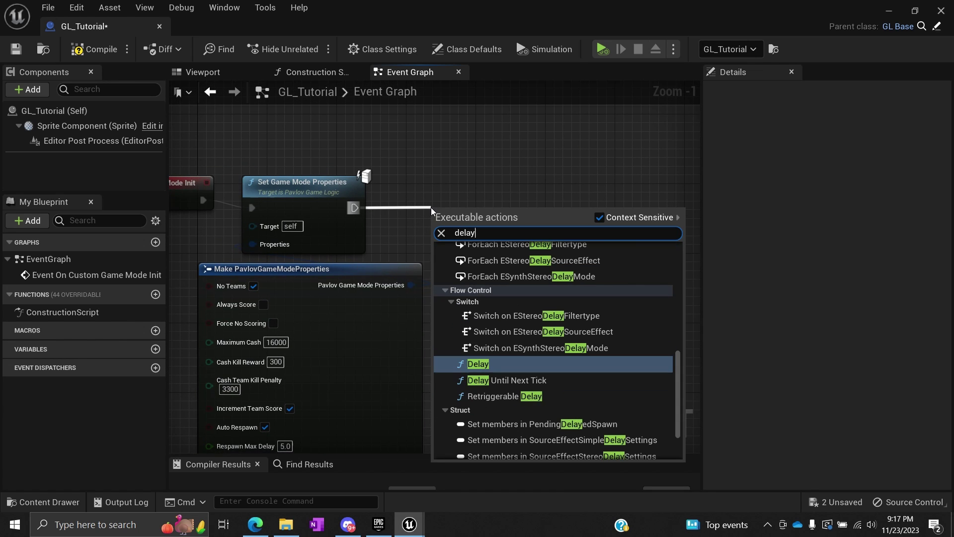
{"action": "key", "text": "Return"}
{"action": "left_click_drag", "start_coordinate": [452, 207], "coordinate": [460, 190]}
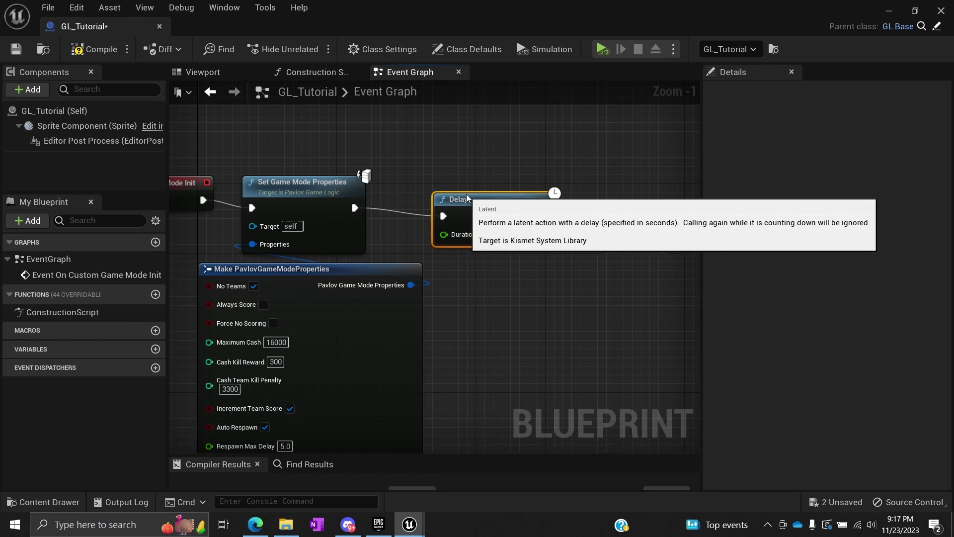
{"action": "left_click", "coordinate": [466, 172]}
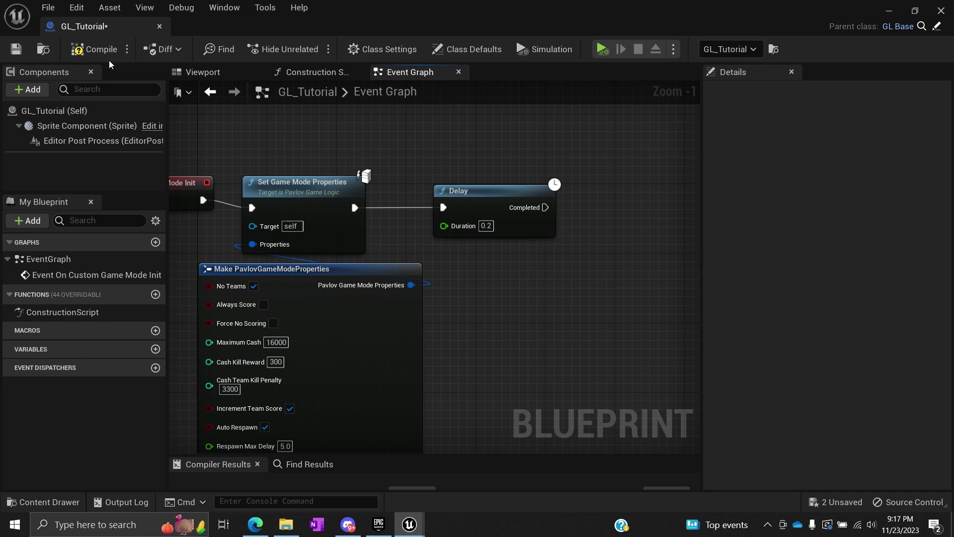
{"action": "left_click", "coordinate": [19, 51]}
Add a Set Round State node wired to the Delay's Completed output and line it up with the Delay node.
{"action": "right_click_drag", "start_coordinate": [454, 148], "coordinate": [295, 184]}
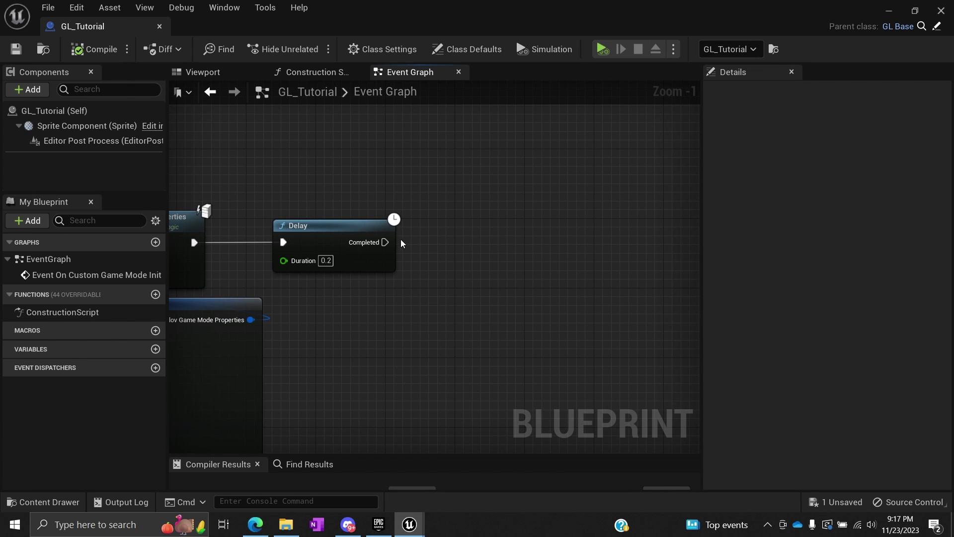
{"action": "left_click_drag", "start_coordinate": [386, 242], "coordinate": [464, 240]}
{"action": "type", "text": "s"}
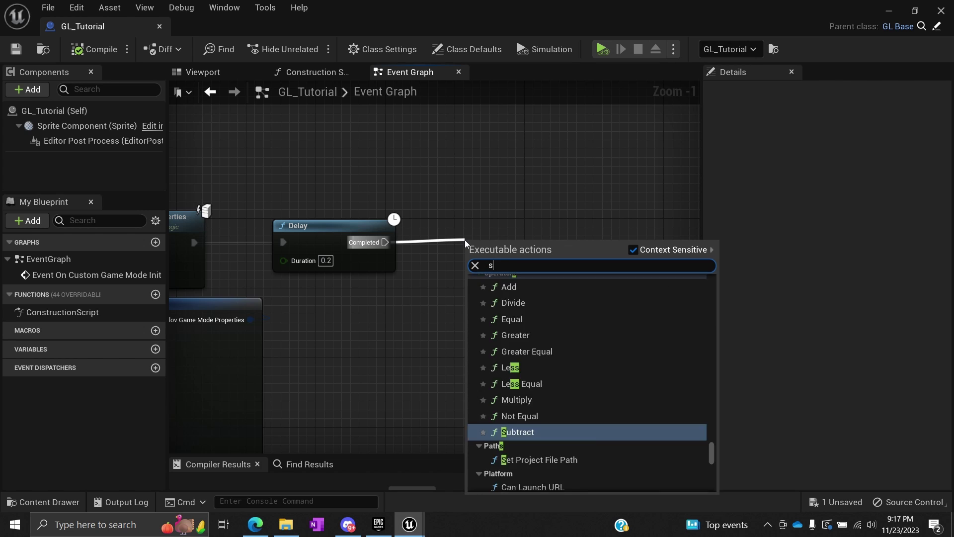
{"action": "type", "text": "et round"}
{"action": "key", "text": "Return"}
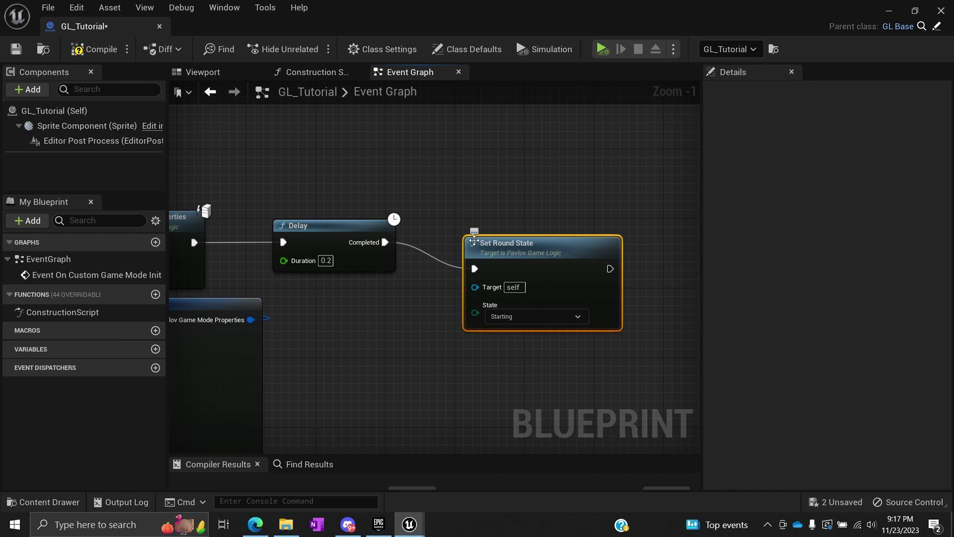
{"action": "left_click_drag", "start_coordinate": [474, 241], "coordinate": [456, 215]}
{"action": "left_click", "coordinate": [479, 196]}
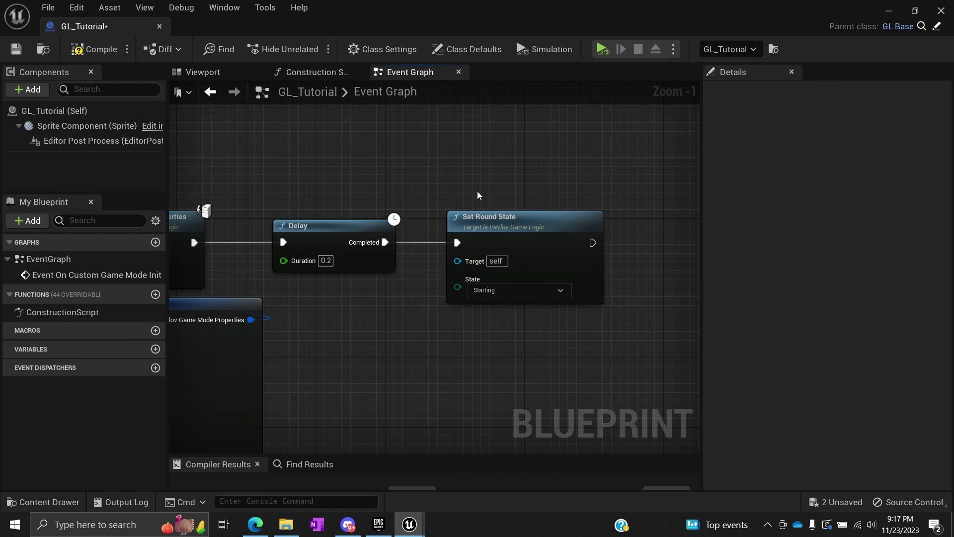
Set the Delay node's duration to 2.0 seconds.
{"action": "right_click_drag", "start_coordinate": [479, 195], "coordinate": [560, 378]}
{"action": "scroll", "coordinate": [559, 378], "scroll_direction": "down", "scroll_amount": 1}
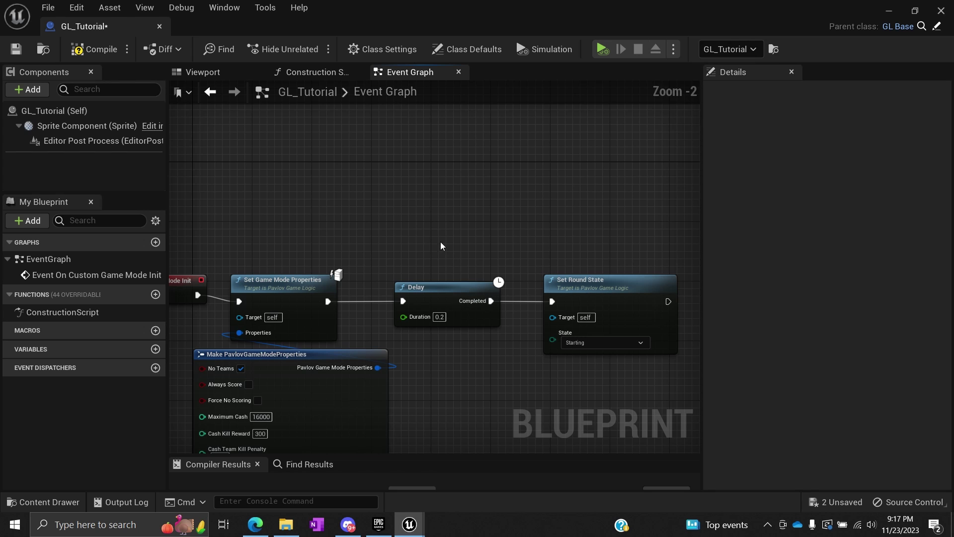
{"action": "right_click_drag", "start_coordinate": [440, 245], "coordinate": [497, 196]}
{"action": "scroll", "coordinate": [497, 198], "scroll_direction": "down", "scroll_amount": 4}
{"action": "scroll", "coordinate": [497, 198], "scroll_direction": "up", "scroll_amount": 2}
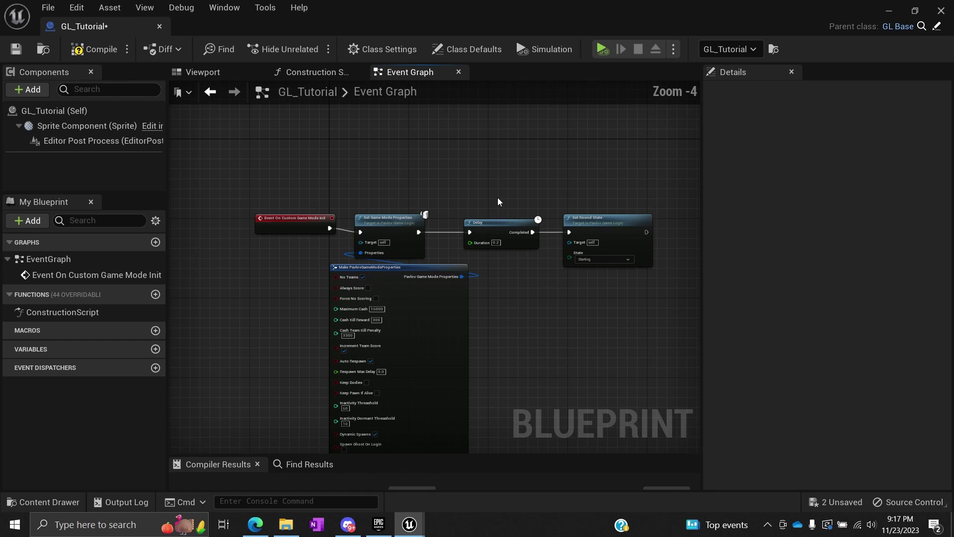
{"action": "scroll", "coordinate": [497, 198], "scroll_direction": "up", "scroll_amount": 3}
{"action": "left_click", "coordinate": [492, 276]}
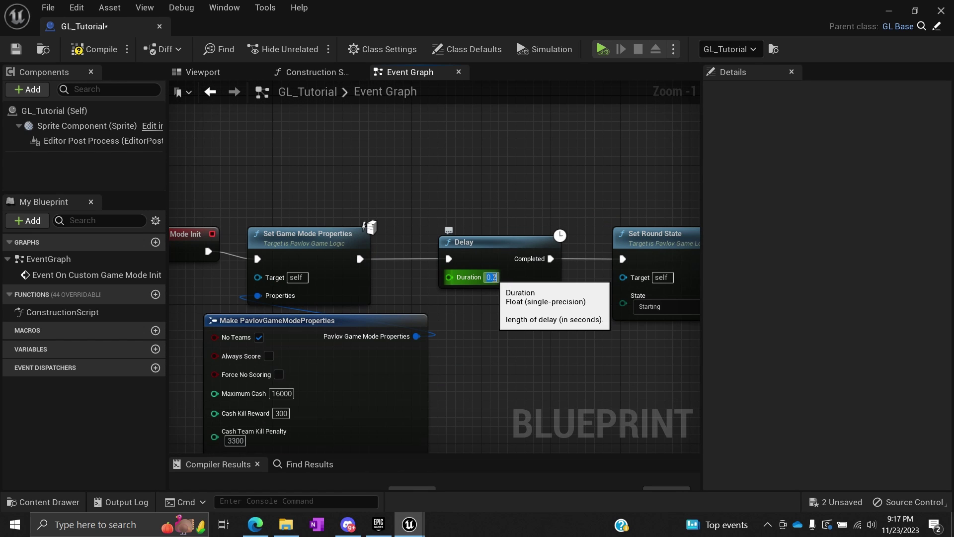
{"action": "type", "text": "2.0"}
Compile and save the GL_Tutorial blueprint.
{"action": "scroll", "coordinate": [479, 215], "scroll_direction": "down", "scroll_amount": 5}
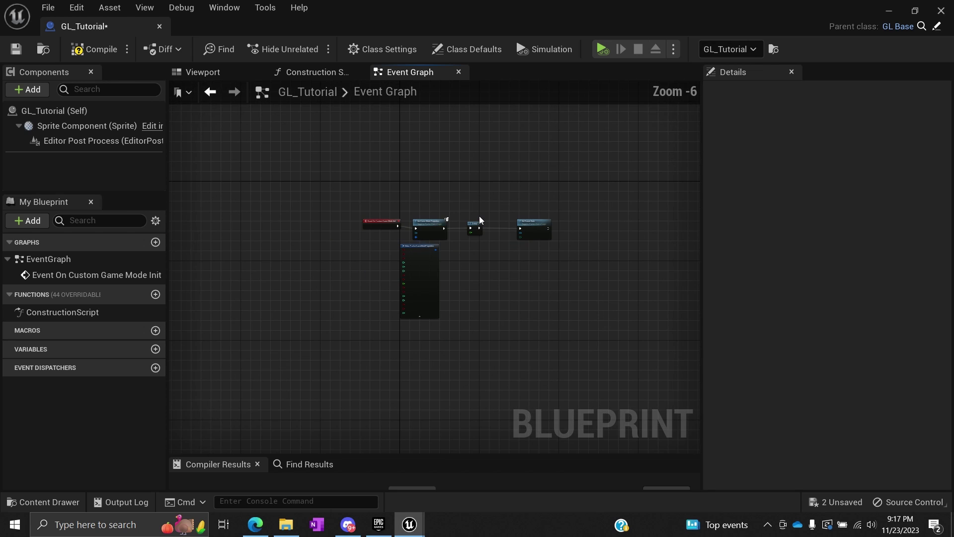
{"action": "scroll", "coordinate": [479, 215], "scroll_direction": "up", "scroll_amount": 4}
{"action": "right_click_drag", "start_coordinate": [384, 184], "coordinate": [410, 224]}
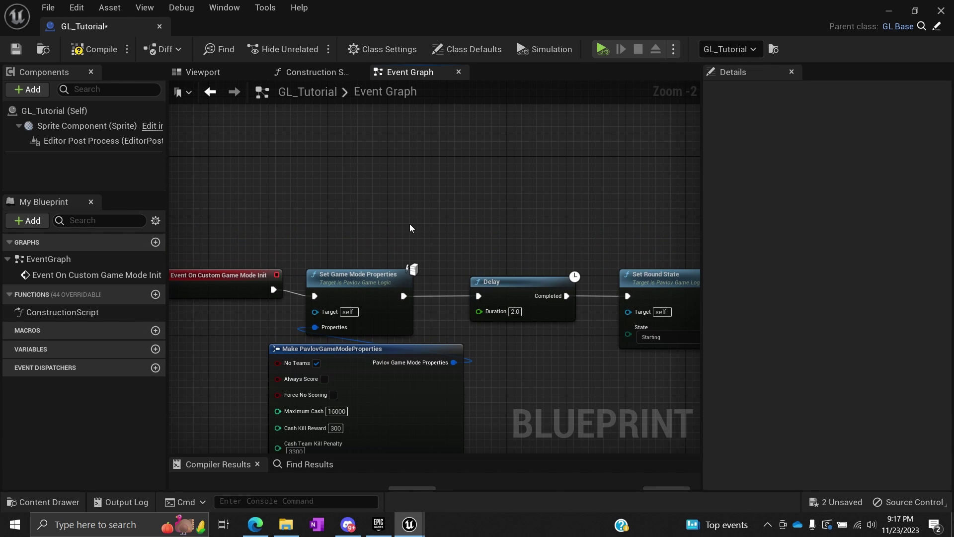
{"action": "left_click", "coordinate": [95, 49]}
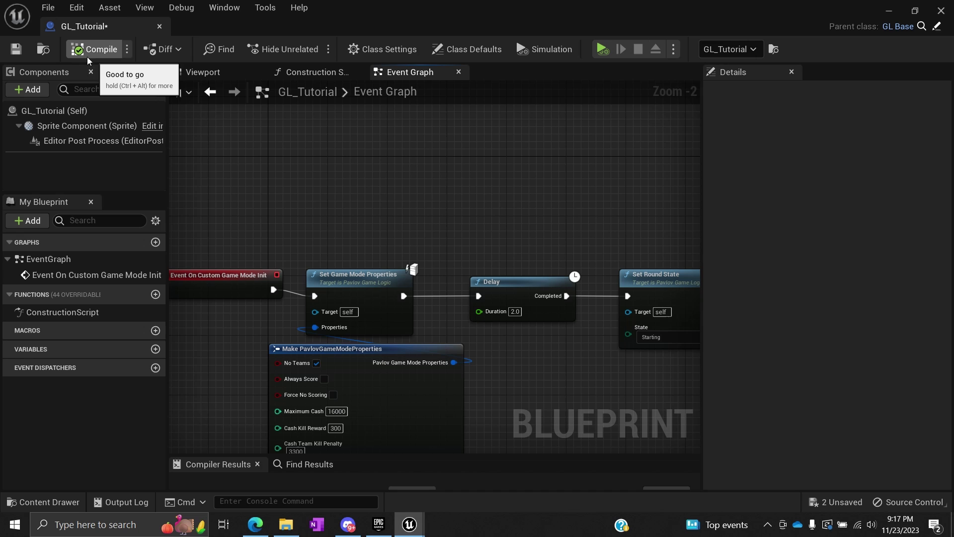
{"action": "left_click", "coordinate": [15, 48]}
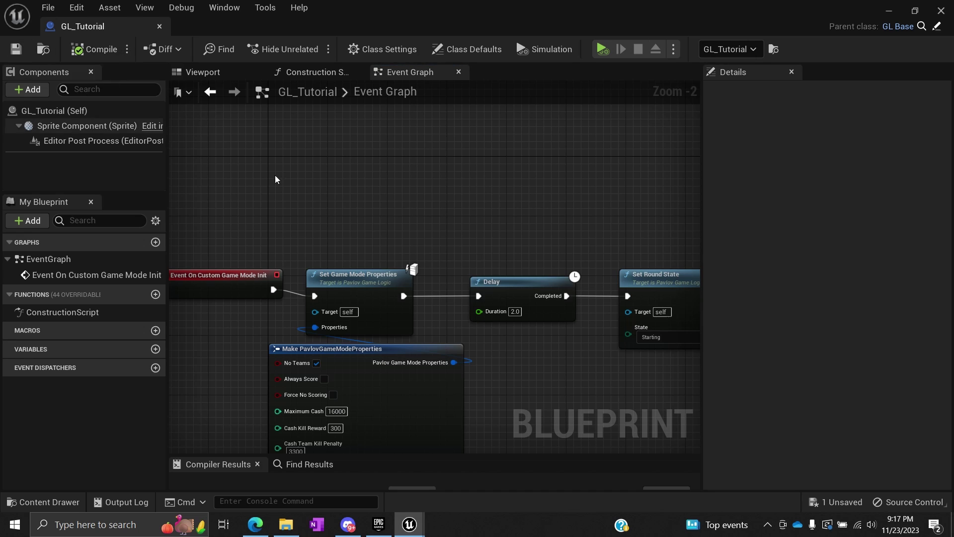
{"action": "left_click", "coordinate": [80, 51]}
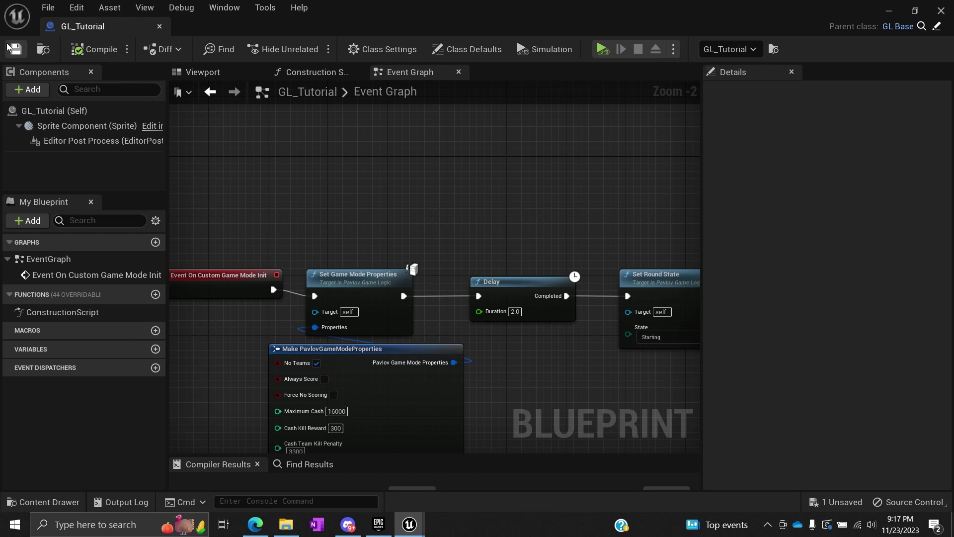
{"action": "right_click_drag", "start_coordinate": [356, 193], "coordinate": [386, 283]}
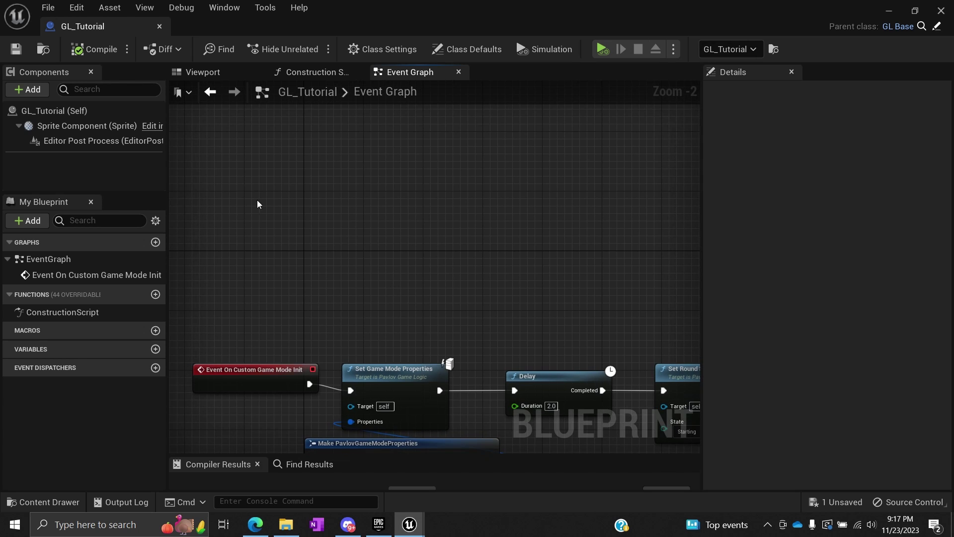
{"action": "right_click_drag", "start_coordinate": [267, 208], "coordinate": [541, 306]}
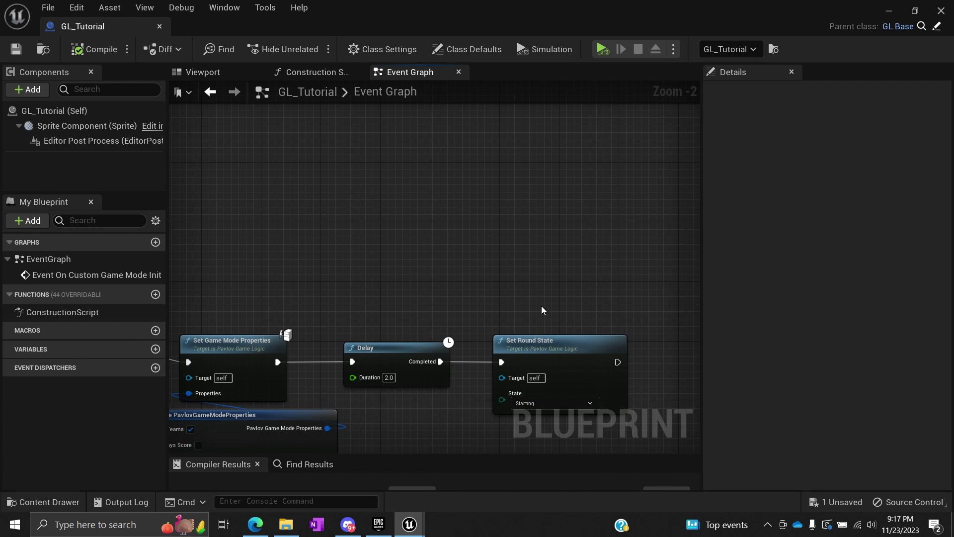
{"action": "left_click", "coordinate": [534, 340]}
{"action": "left_click", "coordinate": [379, 251]}
{"action": "right_click_drag", "start_coordinate": [261, 211], "coordinate": [315, 244]}
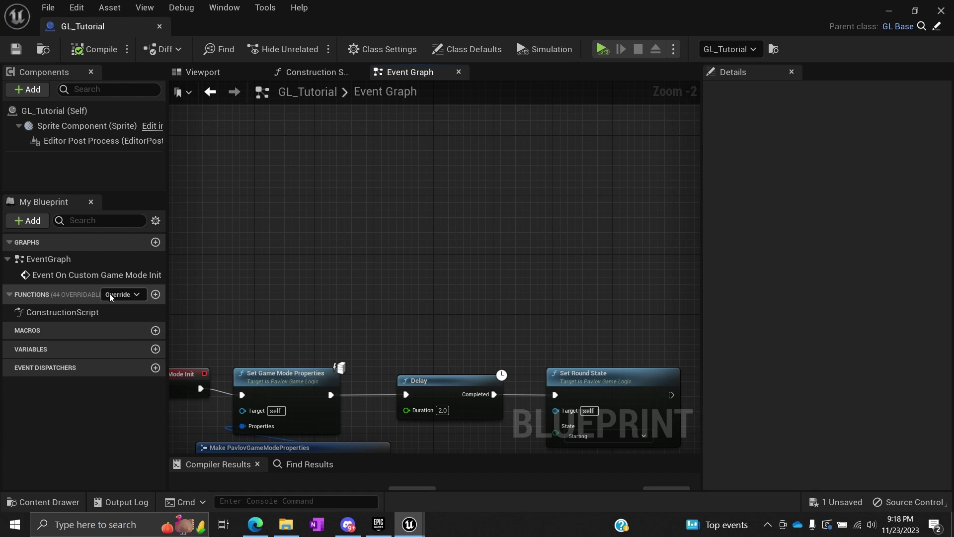
{"action": "left_click", "coordinate": [109, 293]}
{"action": "left_click", "coordinate": [430, 273]}
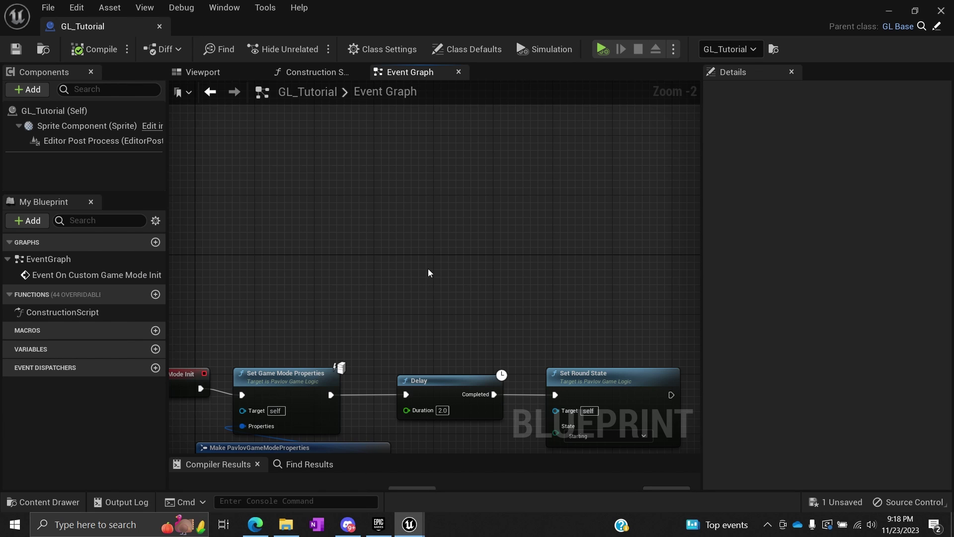
{"action": "right_click_drag", "start_coordinate": [430, 273], "coordinate": [439, 271]}
{"action": "right_click", "coordinate": [439, 270]}
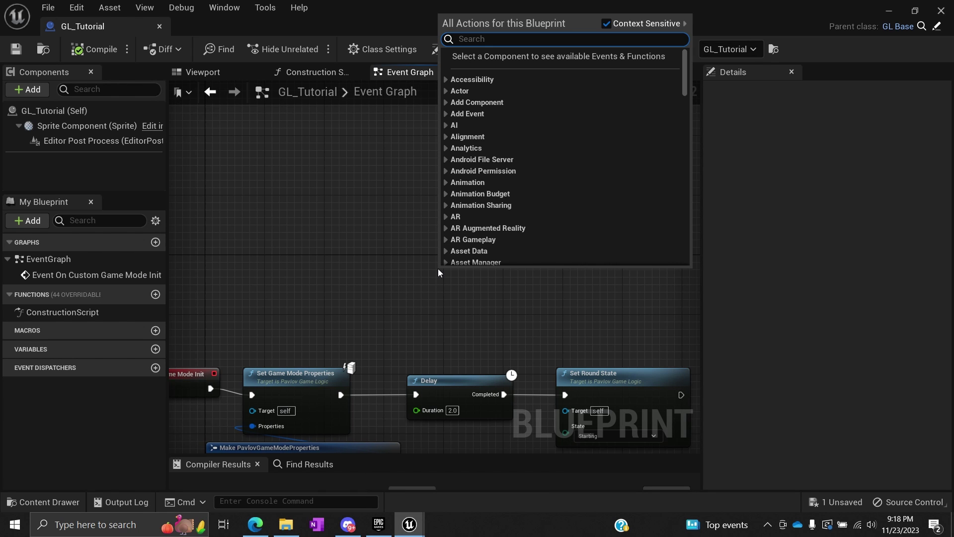
{"action": "left_click", "coordinate": [350, 257]}
Override On Round State Changed and place its event node below the Make PavlovGameModeProperties node.
{"action": "left_click", "coordinate": [108, 295]}
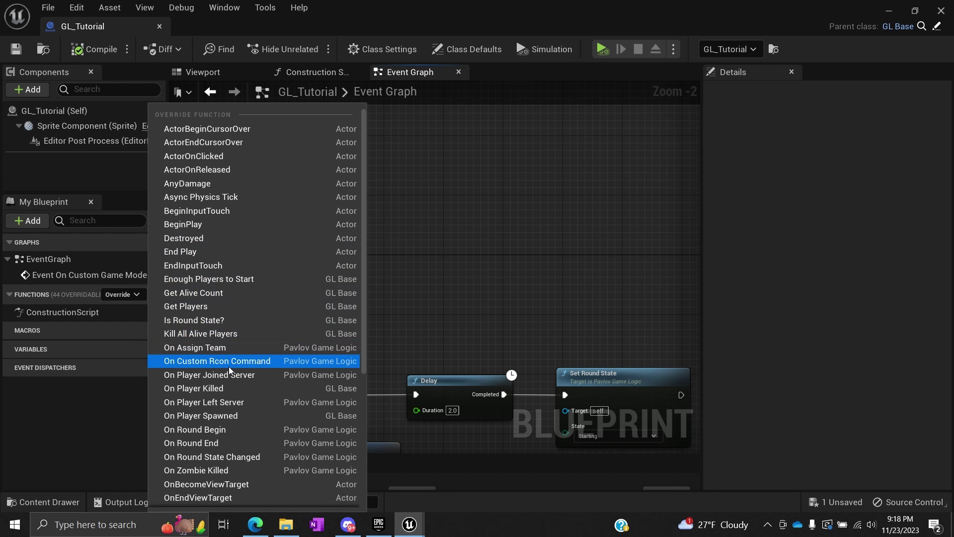
{"action": "scroll", "coordinate": [228, 368], "scroll_direction": "down", "scroll_amount": 1}
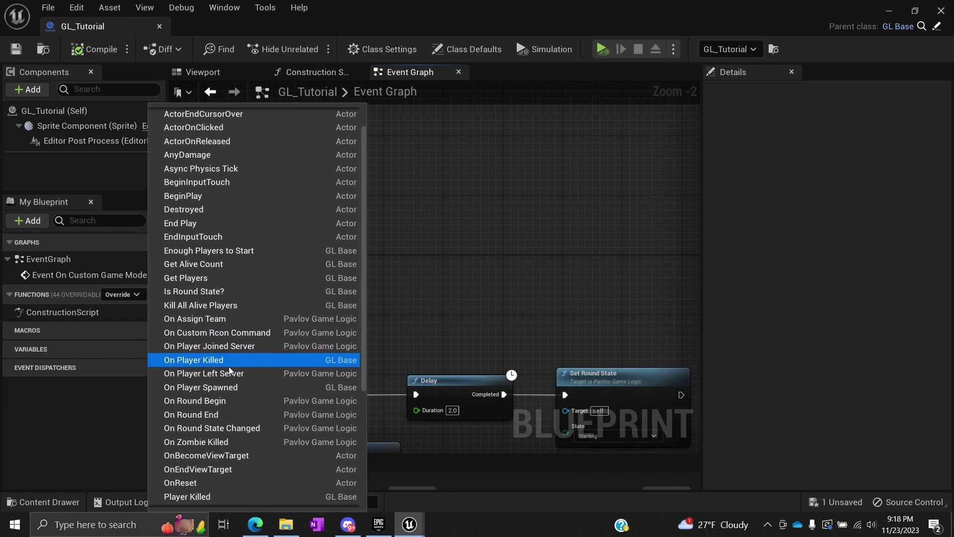
{"action": "left_click", "coordinate": [192, 427]}
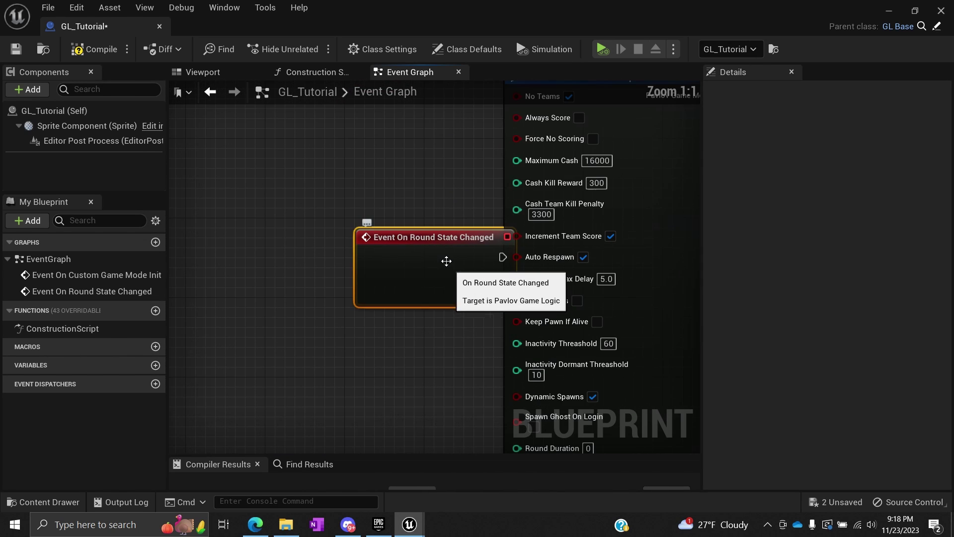
{"action": "left_click_drag", "start_coordinate": [432, 237], "coordinate": [485, 304]}
{"action": "scroll", "coordinate": [486, 298], "scroll_direction": "down", "scroll_amount": 10}
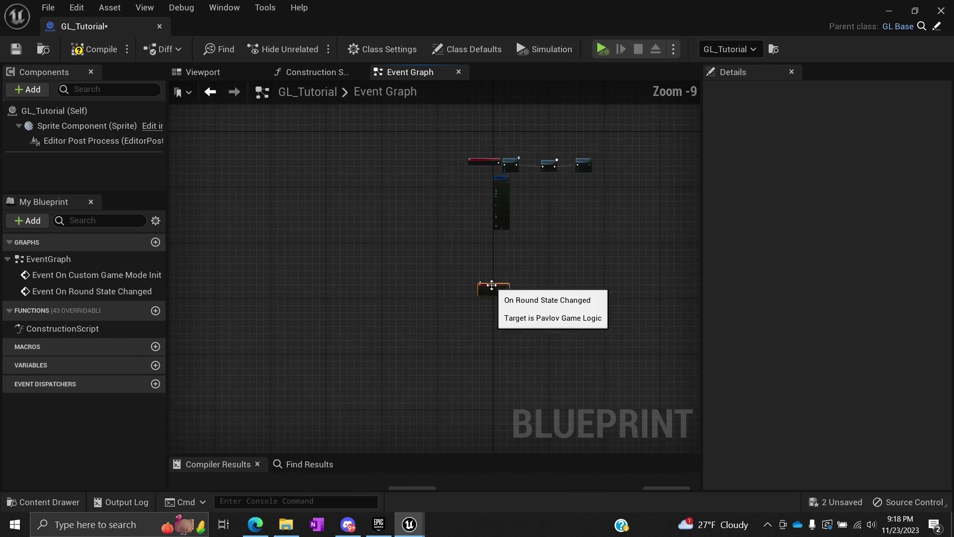
Add a Switch on EPavlovRoundState node wired to the execution output of Event On Round State Changed.
{"action": "right_click_drag", "start_coordinate": [538, 273], "coordinate": [388, 240]}
{"action": "scroll", "coordinate": [438, 257], "scroll_direction": "up", "scroll_amount": 7}
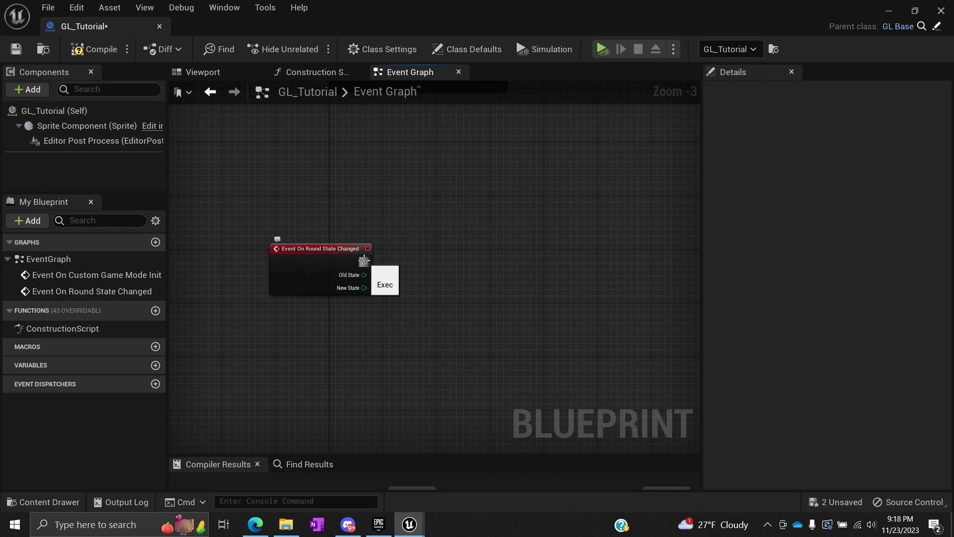
{"action": "left_click_drag", "start_coordinate": [365, 262], "coordinate": [448, 258]}
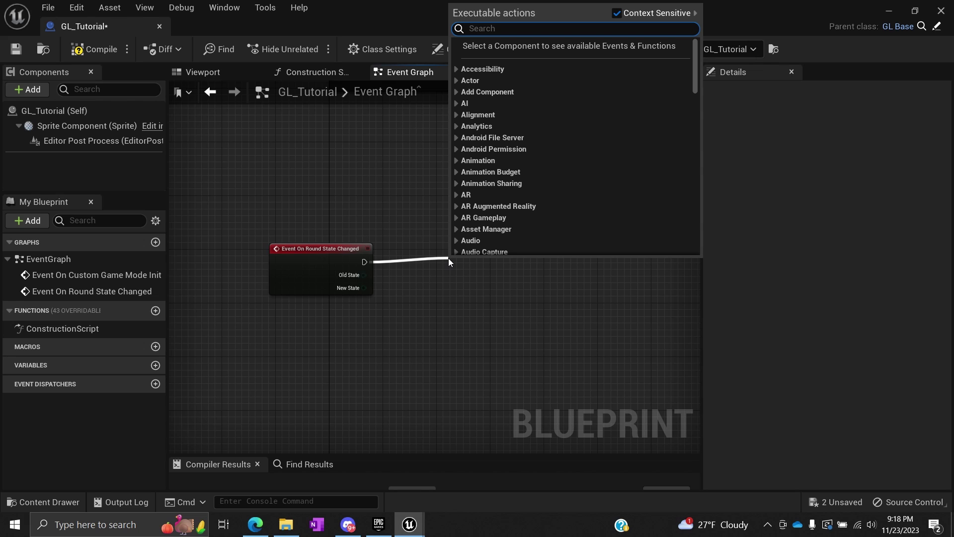
{"action": "type", "text": "s"}
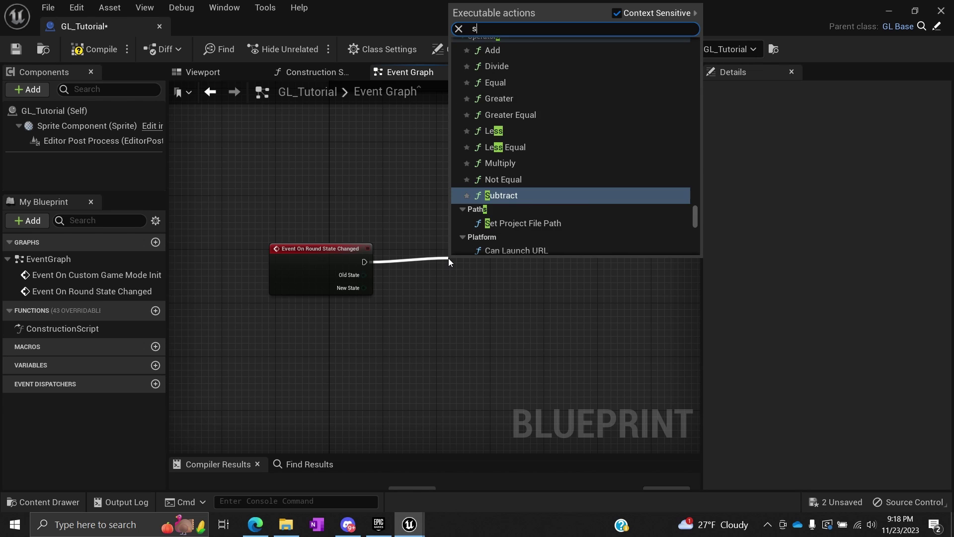
{"action": "type", "text": "witchon"}
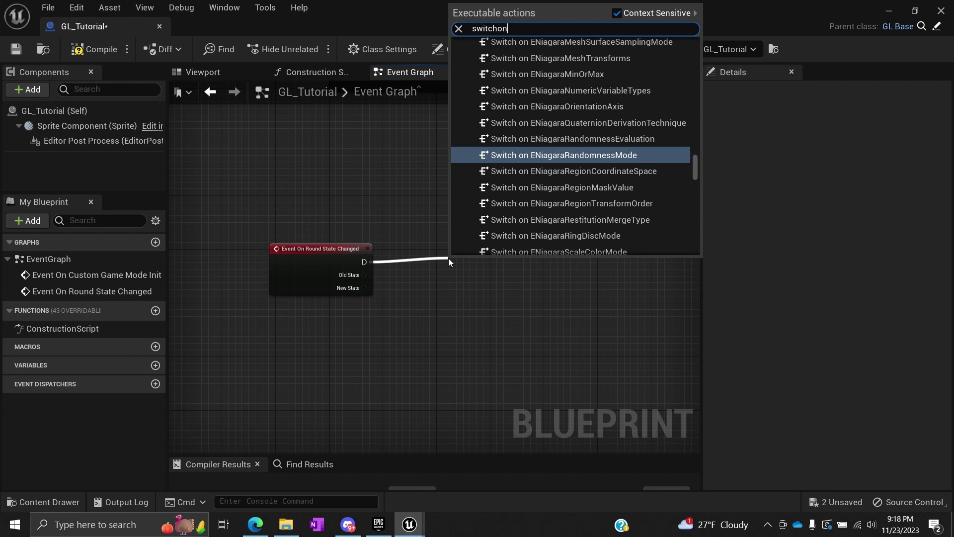
{"action": "type", "text": "ro"}
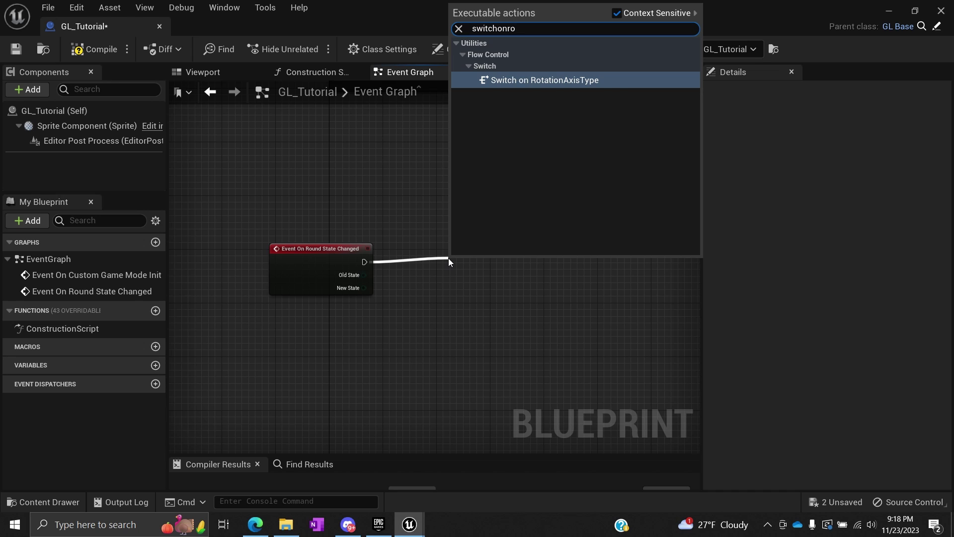
{"action": "key", "text": "BackSpace"}
{"action": "key", "text": "BackSpace"}
{"action": "key", "text": "BackSpace"}
{"action": "key", "text": "BackSpace"}
{"action": "type", "text": "roun"}
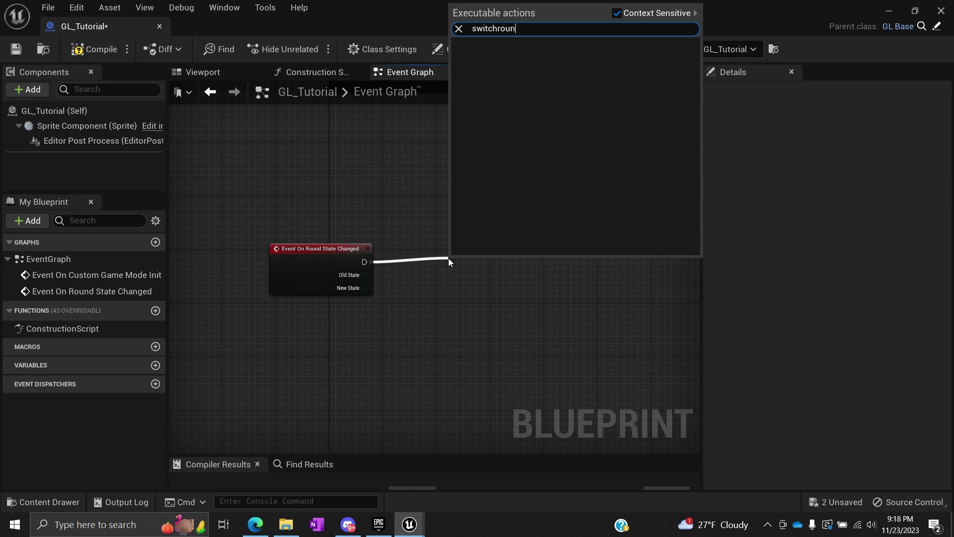
{"action": "key", "text": "BackSpace"}
{"action": "key", "text": "BackSpace"}
{"action": "key", "text": "BackSpace"}
{"action": "key", "text": "BackSpace"}
{"action": "type", "text": "round"}
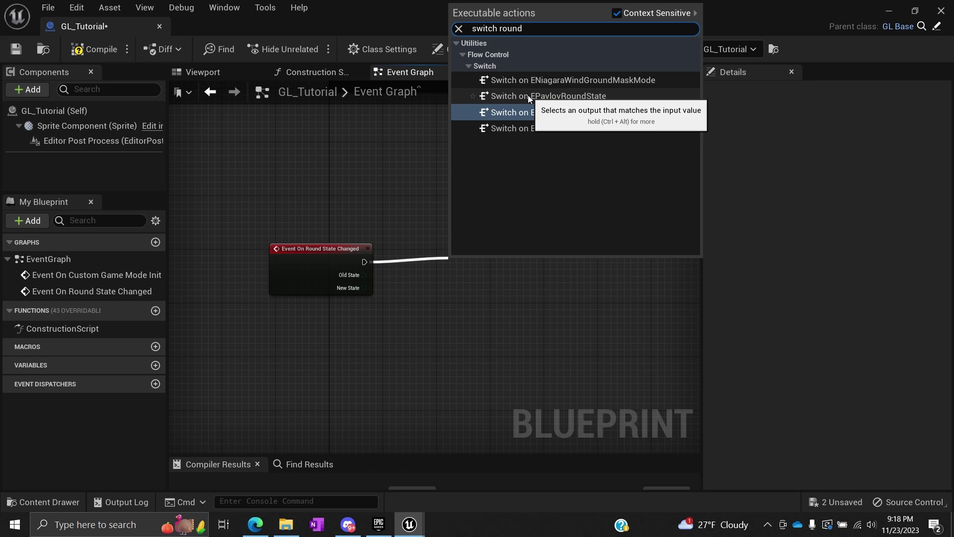
{"action": "key", "text": "Escape"}
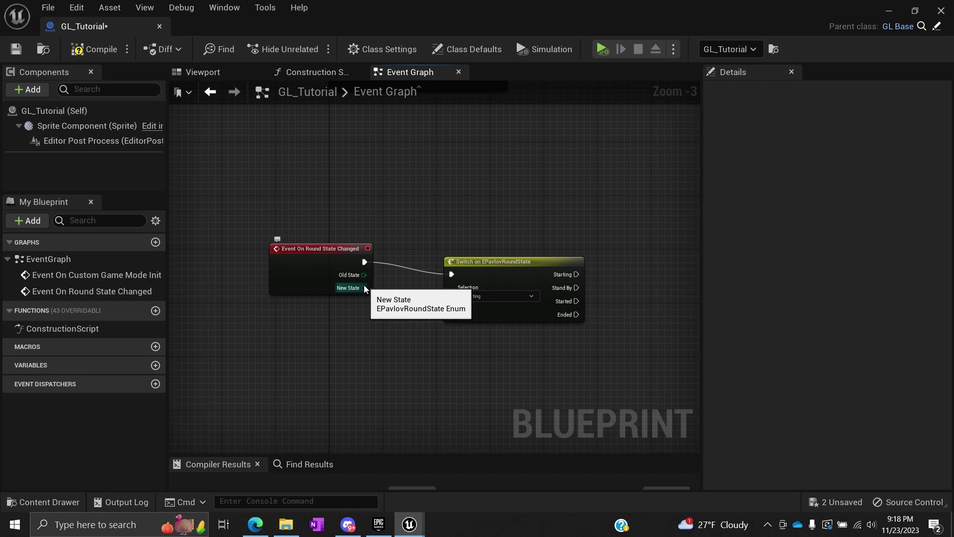
Connect the event's New State output to the switch's Selection input and place the switch node close beside the event.
{"action": "left_click_drag", "start_coordinate": [365, 288], "coordinate": [453, 290]}
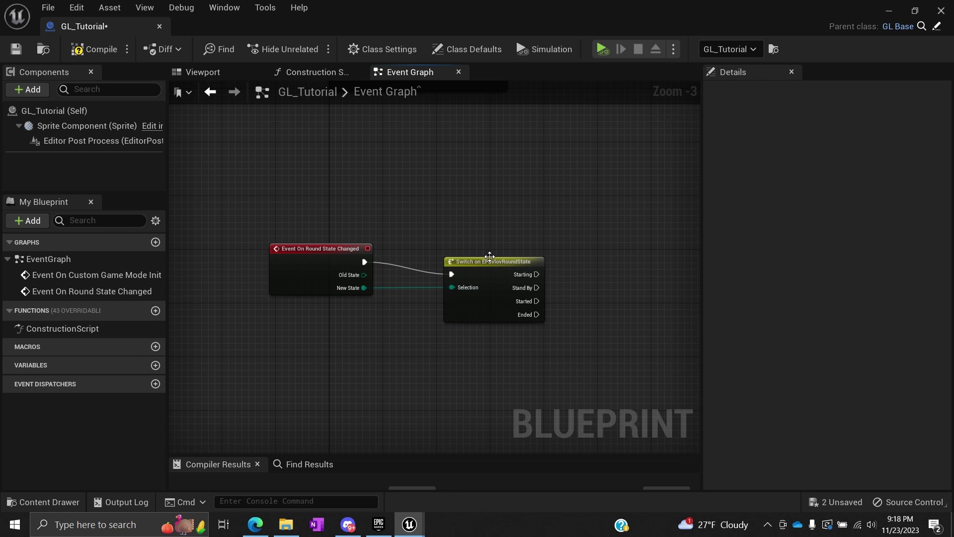
{"action": "left_click_drag", "start_coordinate": [471, 259], "coordinate": [431, 245]}
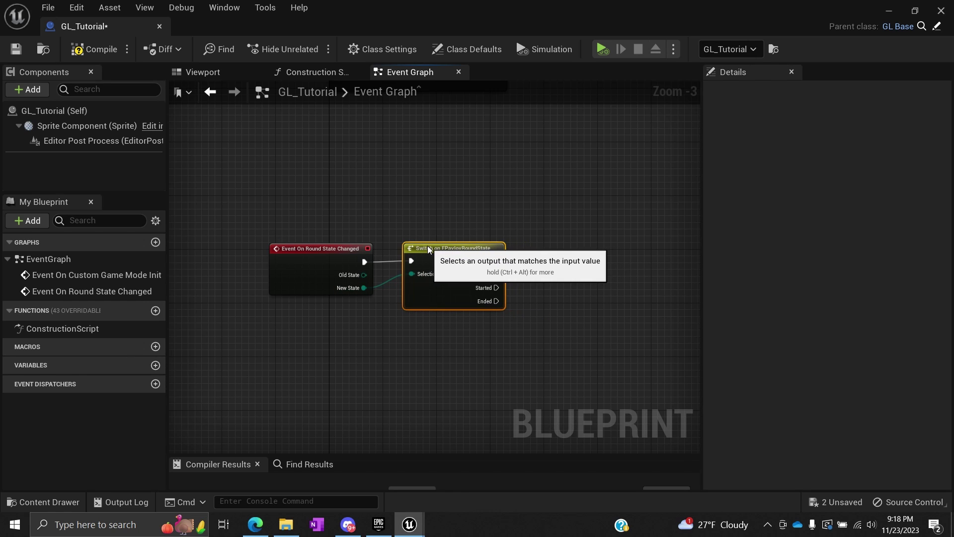
{"action": "left_click", "coordinate": [469, 220]}
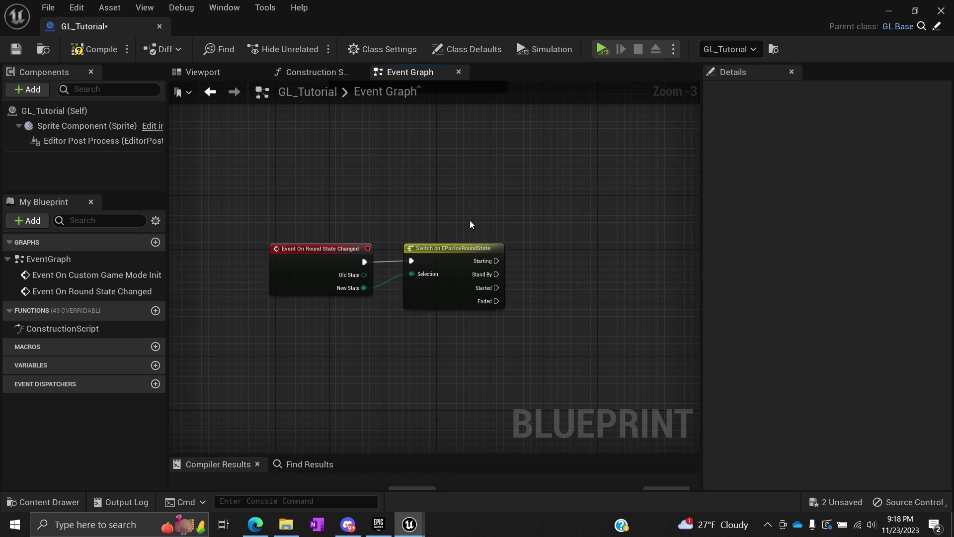
Compile and save the GL_Tutorial blueprint.
{"action": "left_click", "coordinate": [84, 53]}
{"action": "left_click", "coordinate": [17, 48]}
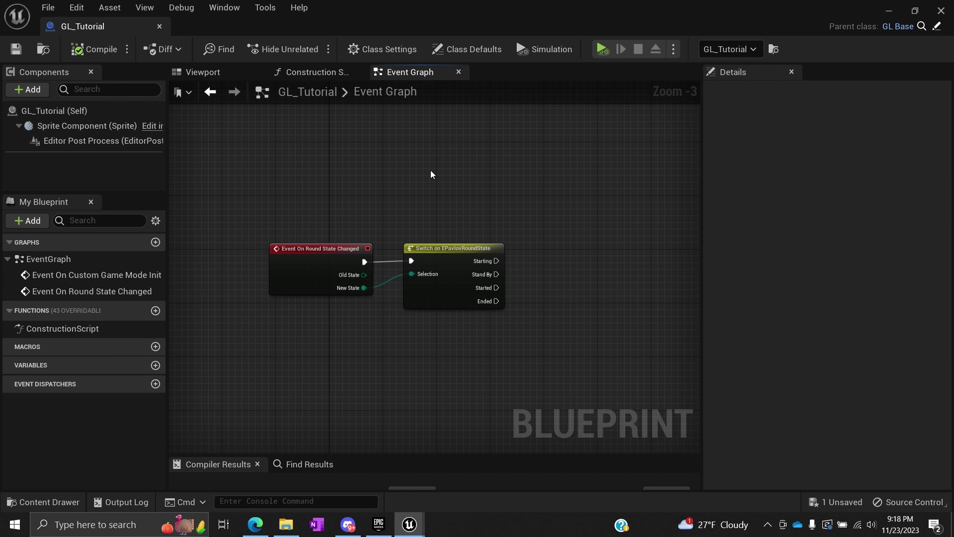
Collapse the advanced pins of the Make PavlovGameModeProperties node and review the initialization chain through its Set Round State node.
{"action": "right_click_drag", "start_coordinate": [430, 175], "coordinate": [337, 160]}
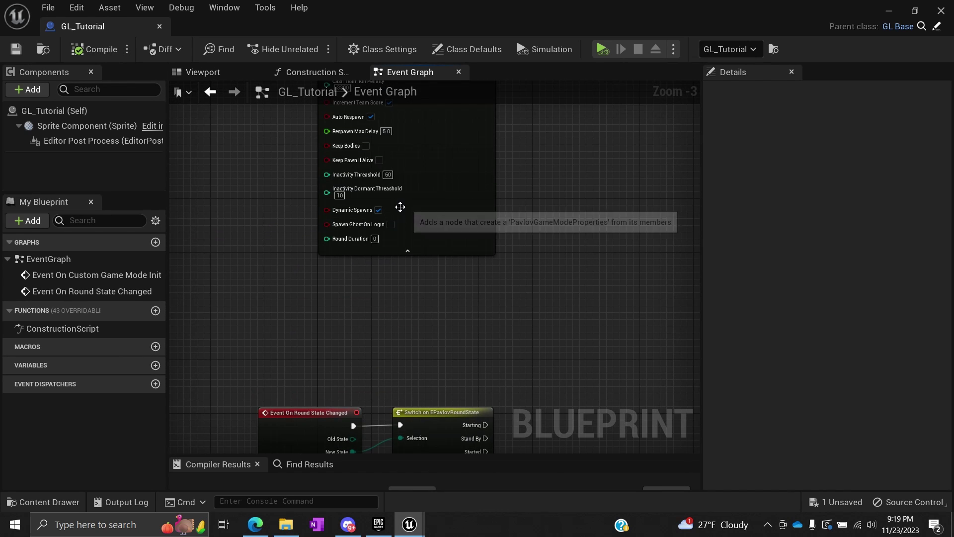
{"action": "right_click_drag", "start_coordinate": [271, 239], "coordinate": [283, 415]}
{"action": "left_click", "coordinate": [419, 427]}
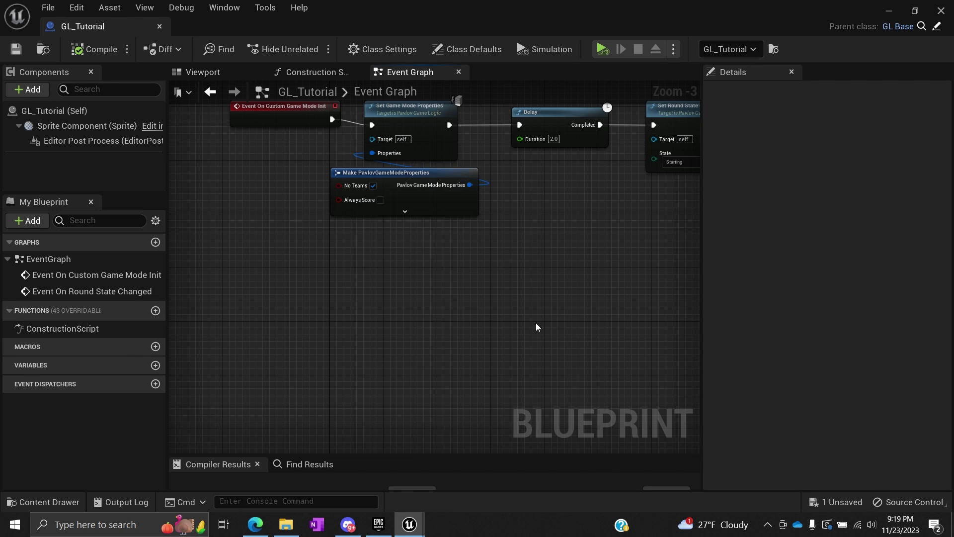
{"action": "right_click_drag", "start_coordinate": [671, 223], "coordinate": [551, 279]}
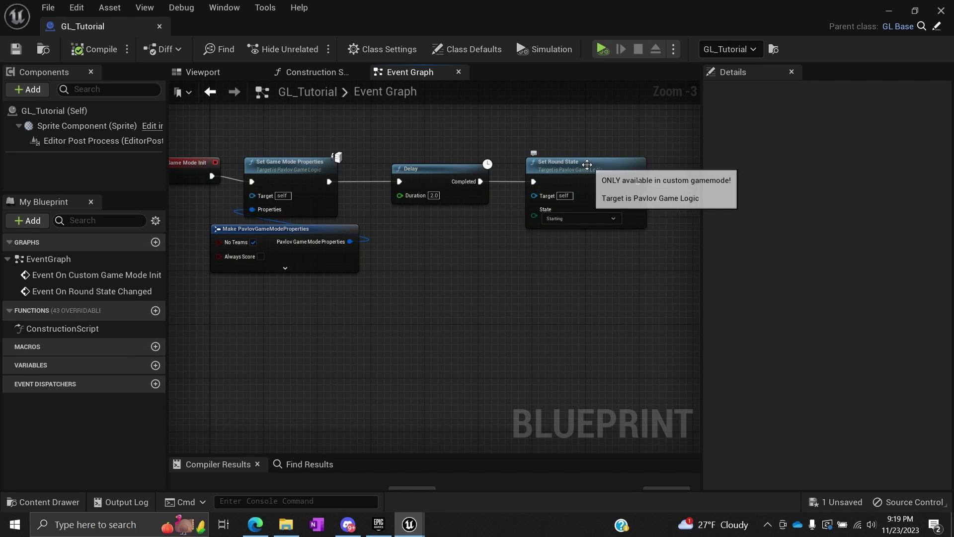
Add a Delay node on the Starting output of the Switch on EPavlovRoundState node, and compile and save the blueprint.
{"action": "right_click_drag", "start_coordinate": [477, 251], "coordinate": [467, 145]}
{"action": "right_click_drag", "start_coordinate": [448, 378], "coordinate": [450, 264]}
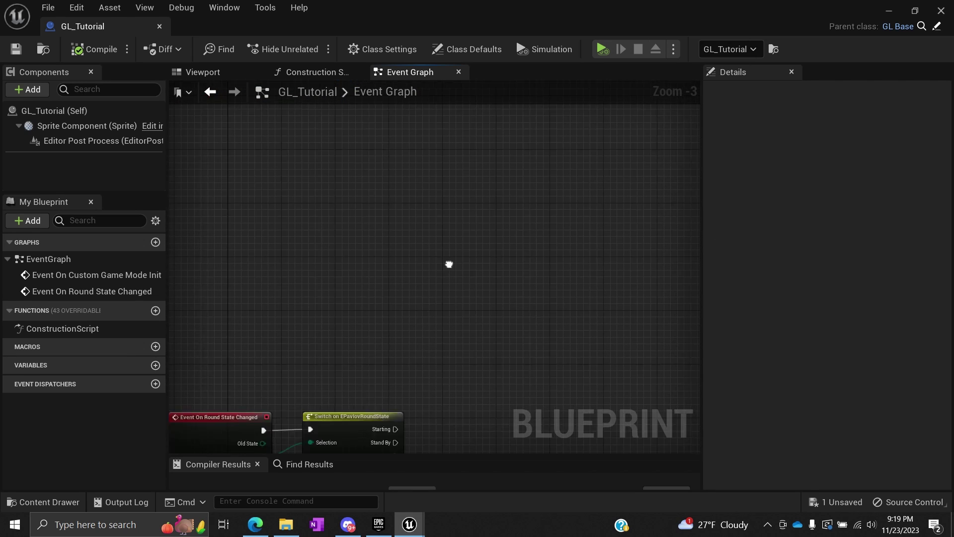
{"action": "right_click_drag", "start_coordinate": [427, 404], "coordinate": [412, 247]}
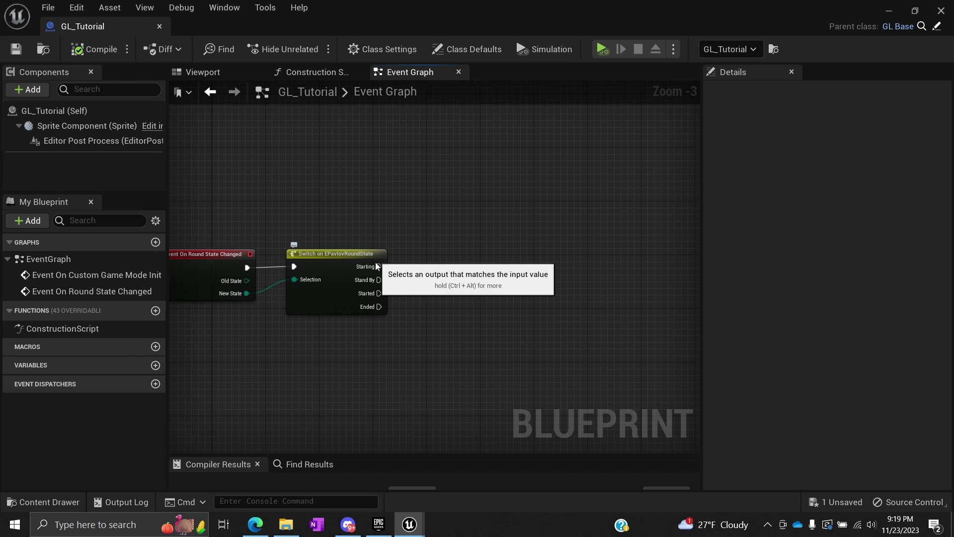
{"action": "left_click_drag", "start_coordinate": [379, 266], "coordinate": [434, 250]}
{"action": "type", "text": "delay"}
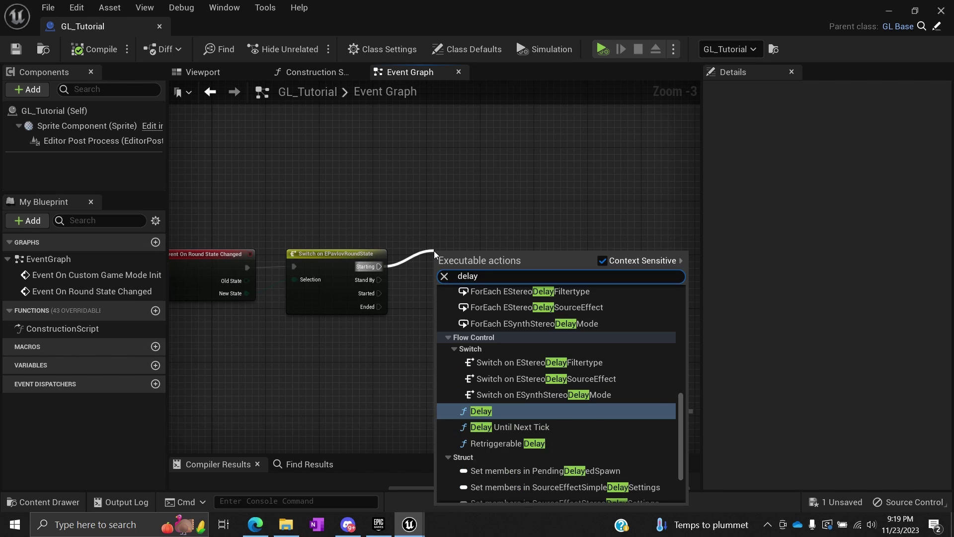
{"action": "key", "text": "Return"}
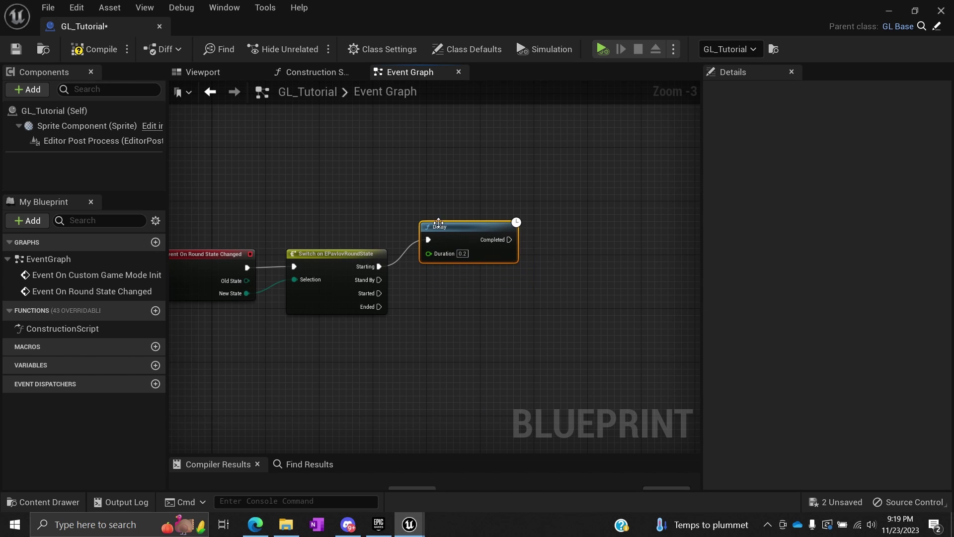
{"action": "left_click", "coordinate": [513, 195]}
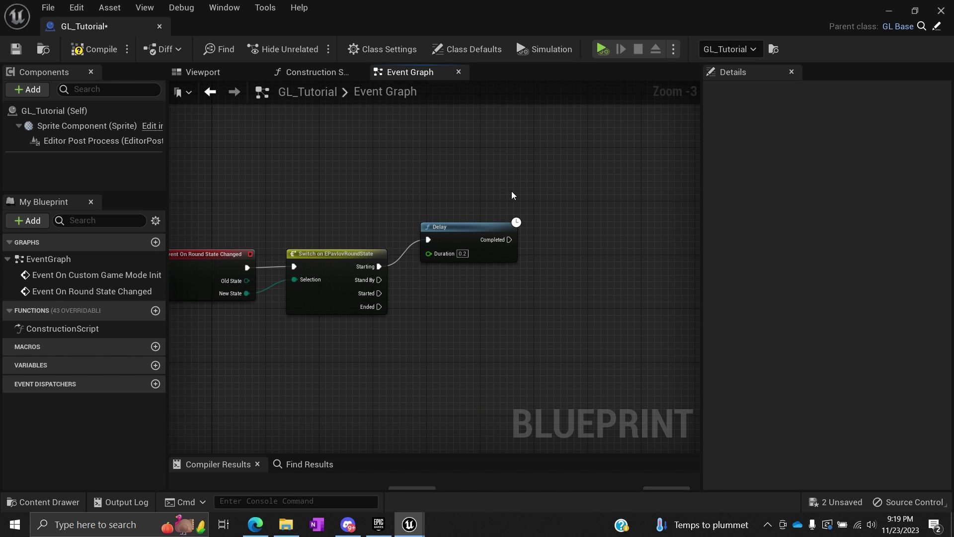
{"action": "left_click", "coordinate": [85, 49]}
{"action": "left_click", "coordinate": [16, 49]}
Add a Start Wait for Players Loop call after the Delay's Completed output, align it with the Delay, and compile and save.
{"action": "left_click_drag", "start_coordinate": [509, 240], "coordinate": [578, 240]}
{"action": "type", "text": "wait"}
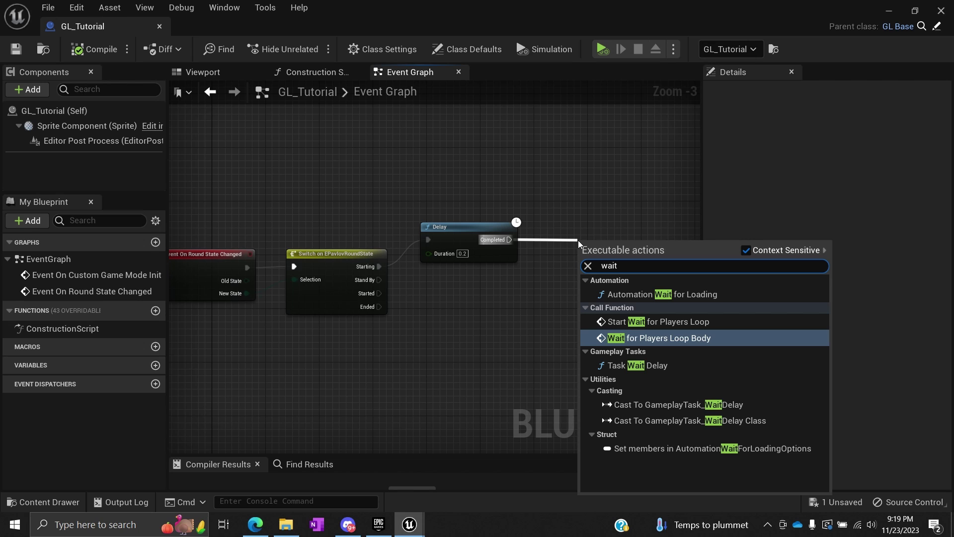
{"action": "left_click", "coordinate": [655, 322]}
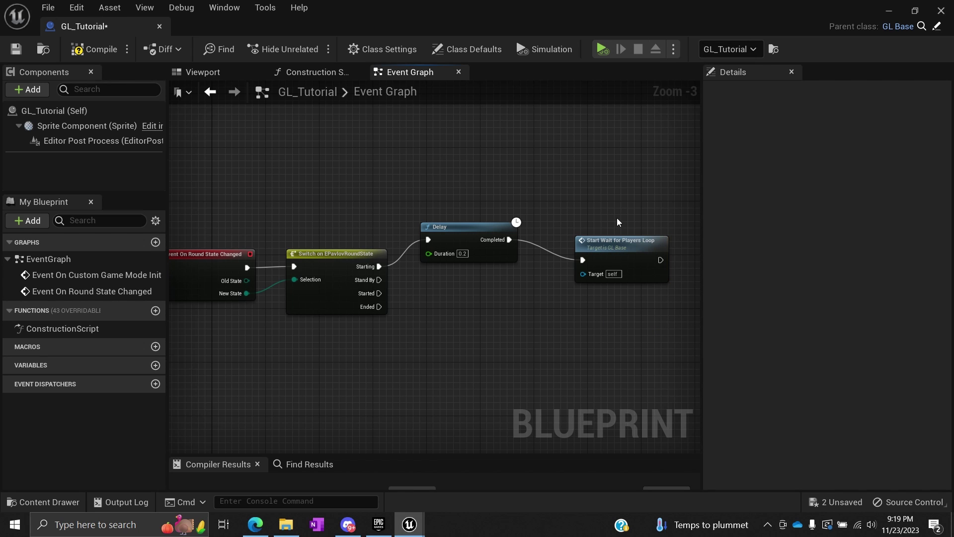
{"action": "right_click_drag", "start_coordinate": [616, 217], "coordinate": [537, 214]}
{"action": "left_click_drag", "start_coordinate": [536, 240], "coordinate": [530, 220]}
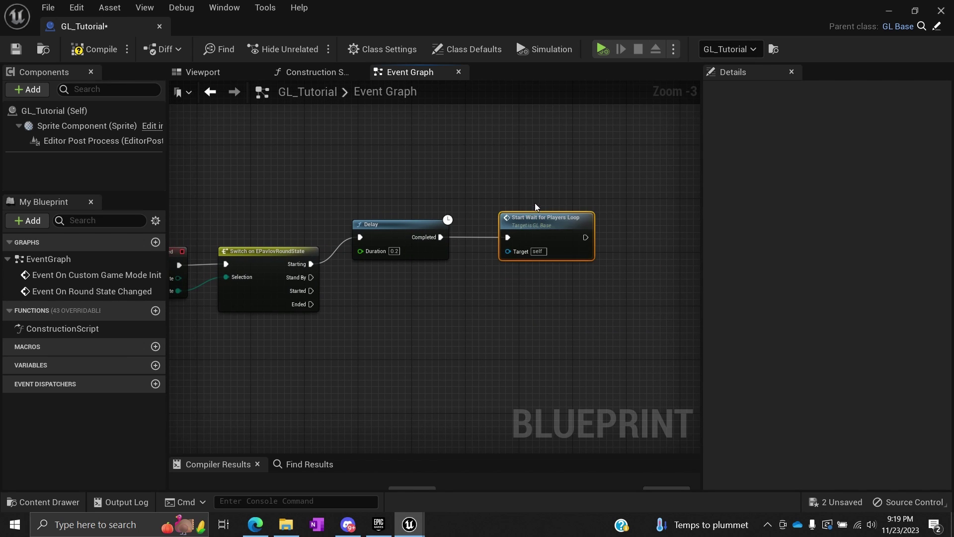
{"action": "left_click", "coordinate": [542, 219]}
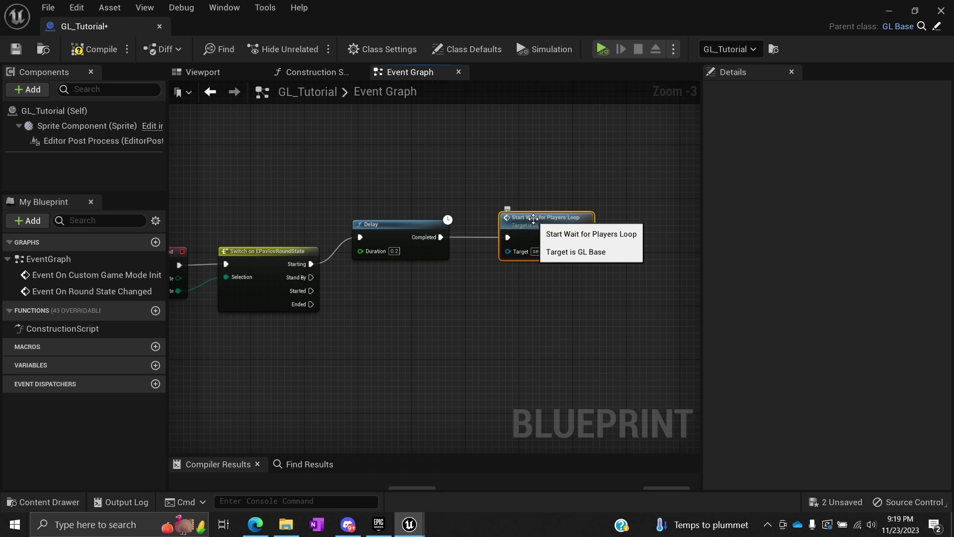
{"action": "left_click", "coordinate": [99, 49]}
{"action": "key", "text": "ctrl+s"}
{"action": "left_click", "coordinate": [527, 196]}
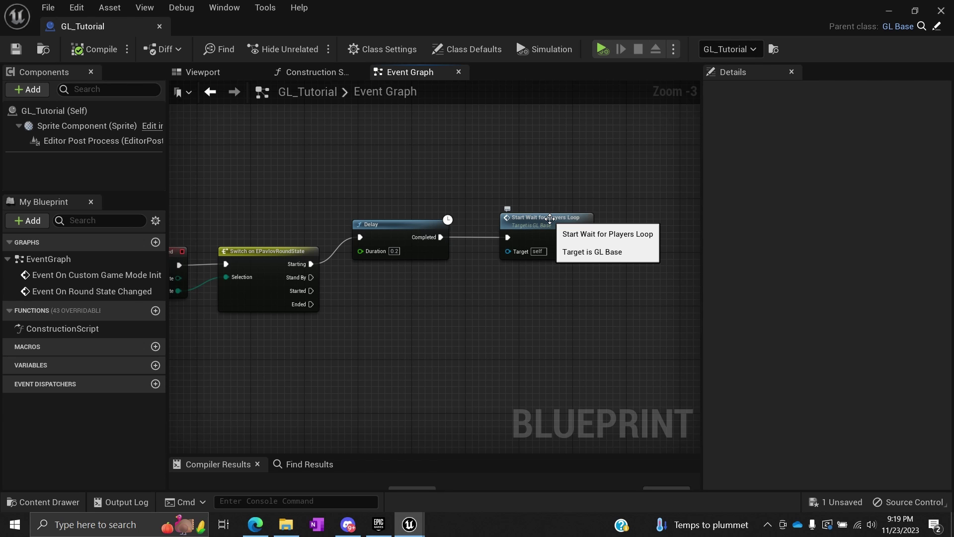
Inspect the StartWaitForPlayersLoop event definition in GL_Base and return to the GL_Tutorial event graph.
{"action": "double_click", "coordinate": [550, 219]}
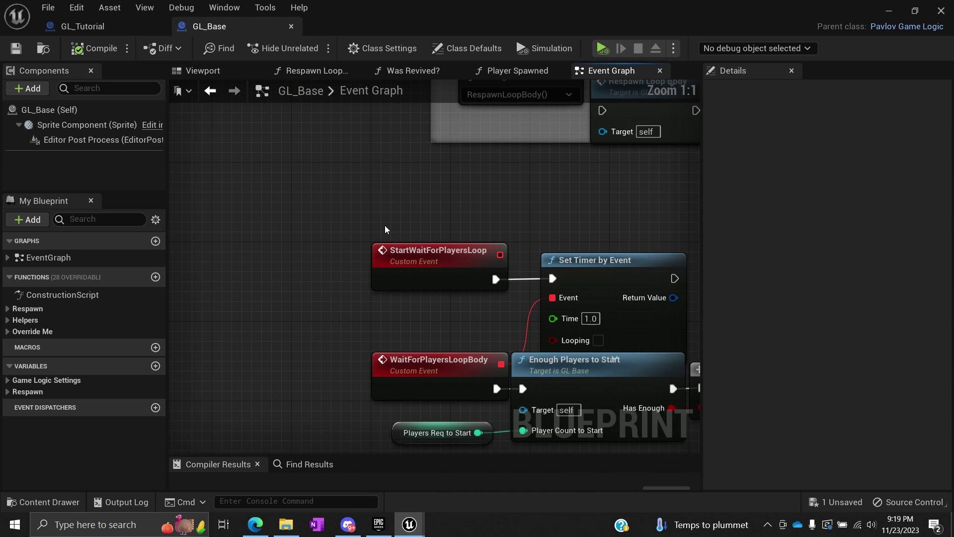
{"action": "left_click", "coordinate": [291, 26]}
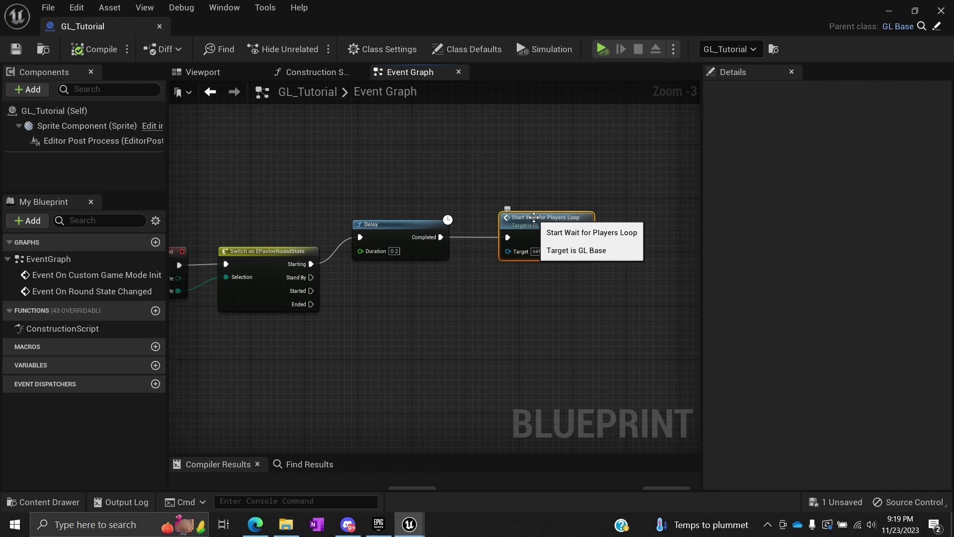
{"action": "left_click", "coordinate": [511, 198]}
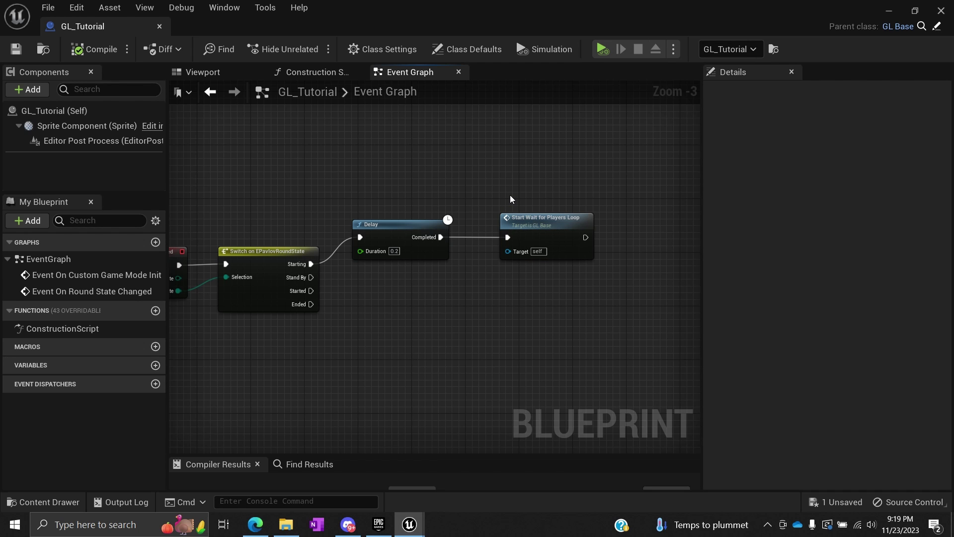
Check the Players Req to Start setting of the GL_Tutorial actor in the TutorialLand level, and save the level.
{"action": "left_click", "coordinate": [889, 7]}
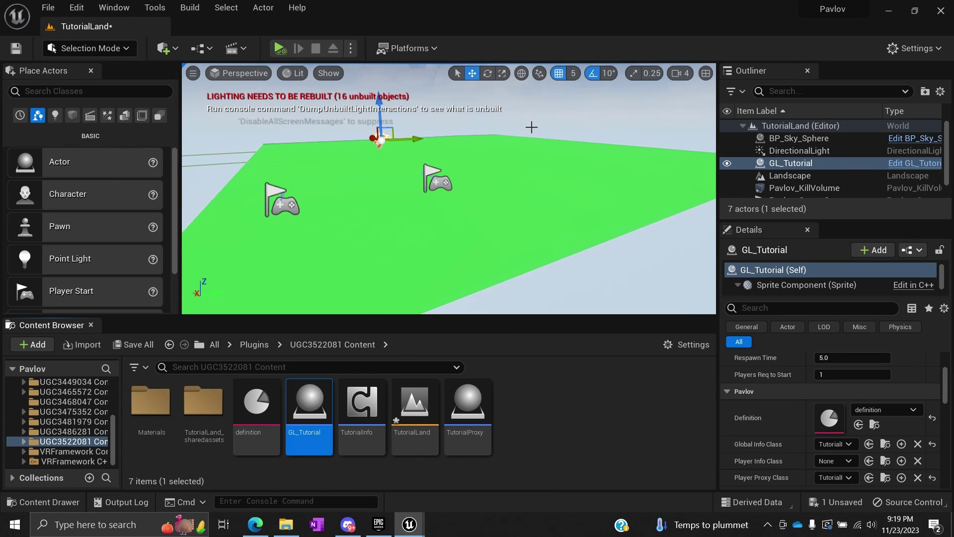
{"action": "left_click", "coordinate": [391, 177]}
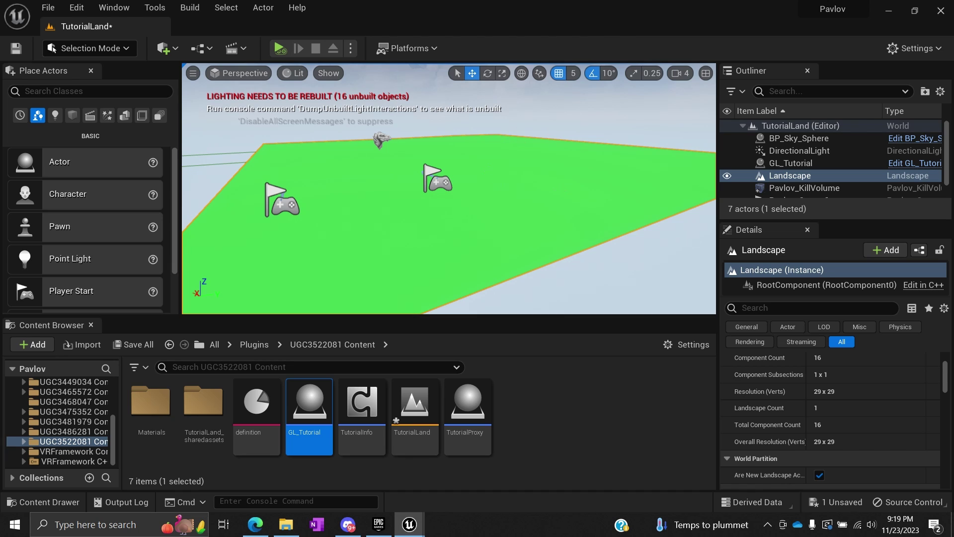
{"action": "left_click", "coordinate": [521, 128]}
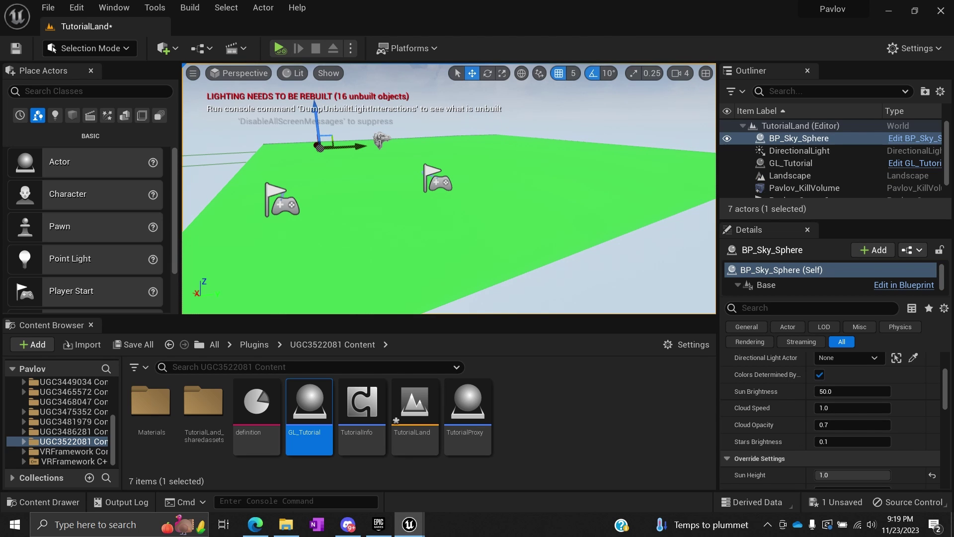
{"action": "left_click", "coordinate": [381, 141]}
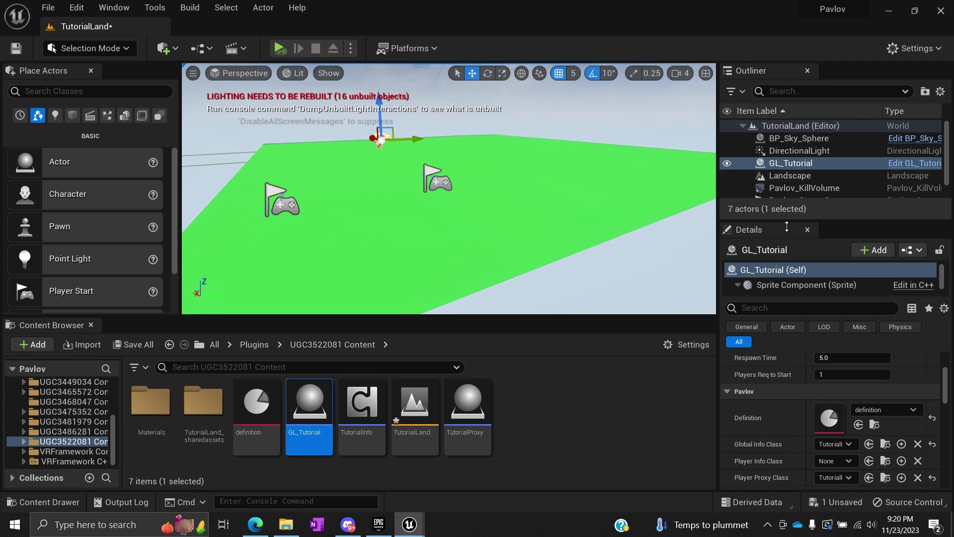
{"action": "scroll", "coordinate": [791, 440], "scroll_direction": "up", "scroll_amount": 2}
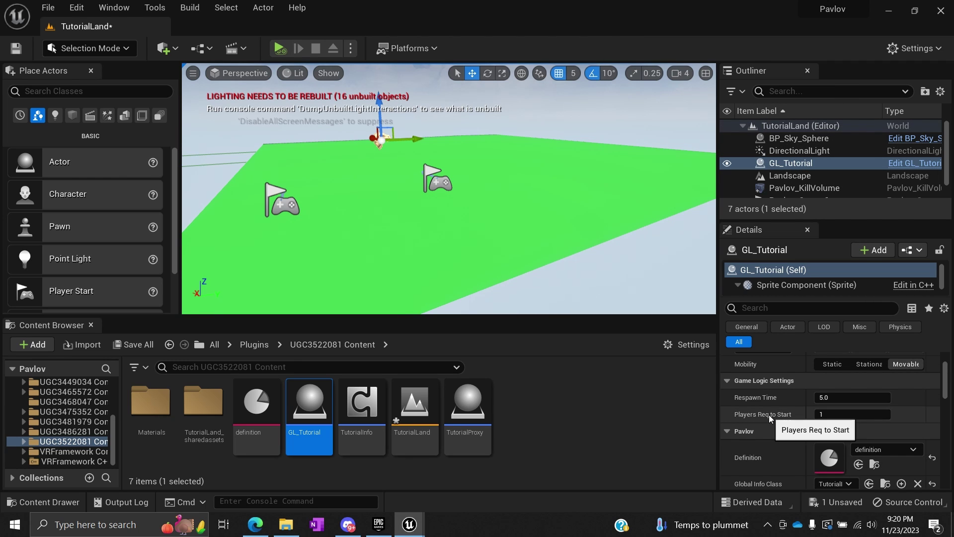
{"action": "left_click", "coordinate": [826, 414]}
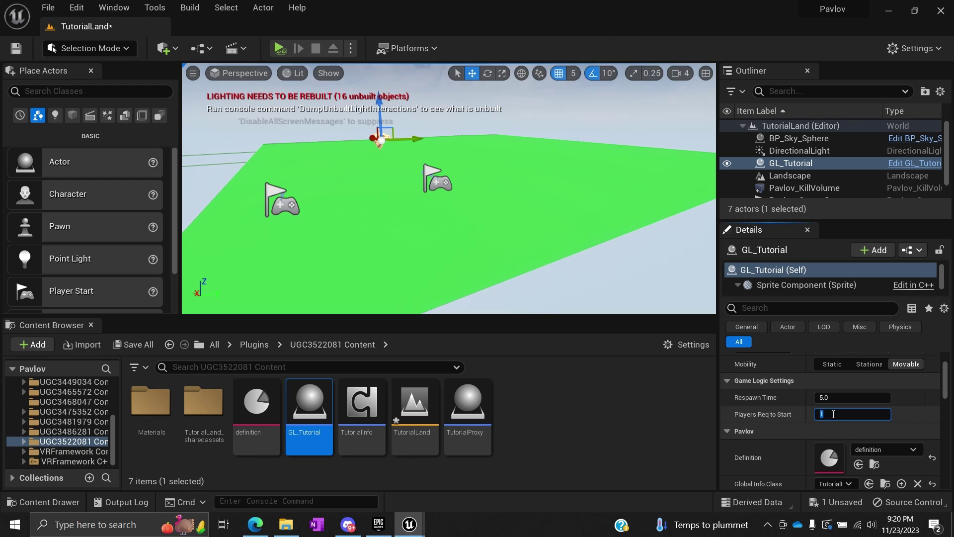
{"action": "left_click", "coordinate": [808, 421]}
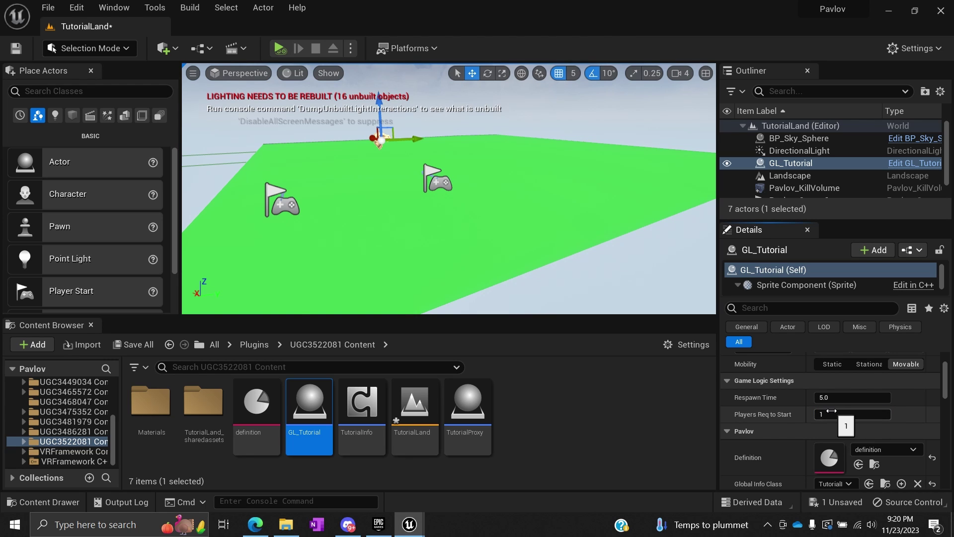
{"action": "left_click", "coordinate": [831, 411]}
{"action": "left_click", "coordinate": [799, 420]}
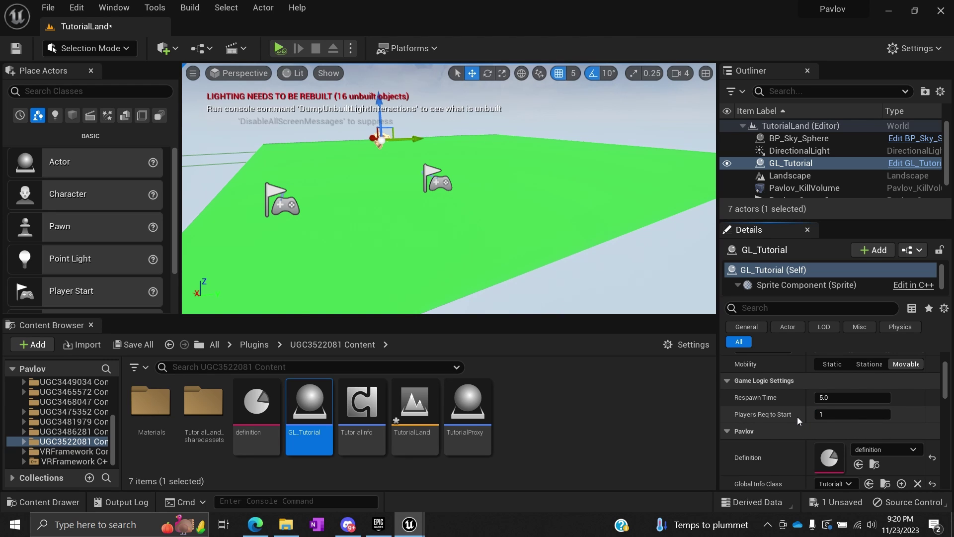
{"action": "key", "text": "ctrl+s"}
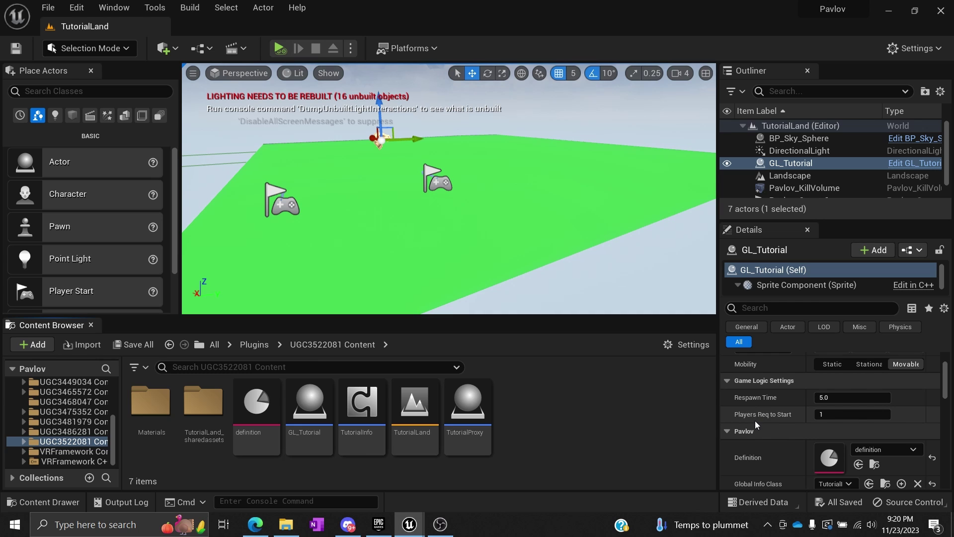
Reopen the GL_Tutorial blueprint and delete the Start Wait for Players Loop node from its event graph.
{"action": "double_click", "coordinate": [311, 432]}
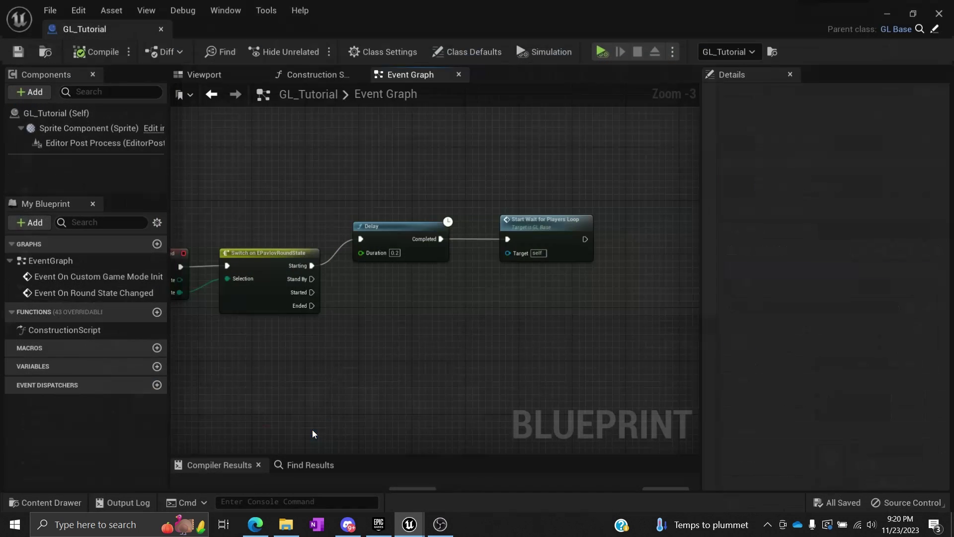
{"action": "left_click", "coordinate": [537, 226]}
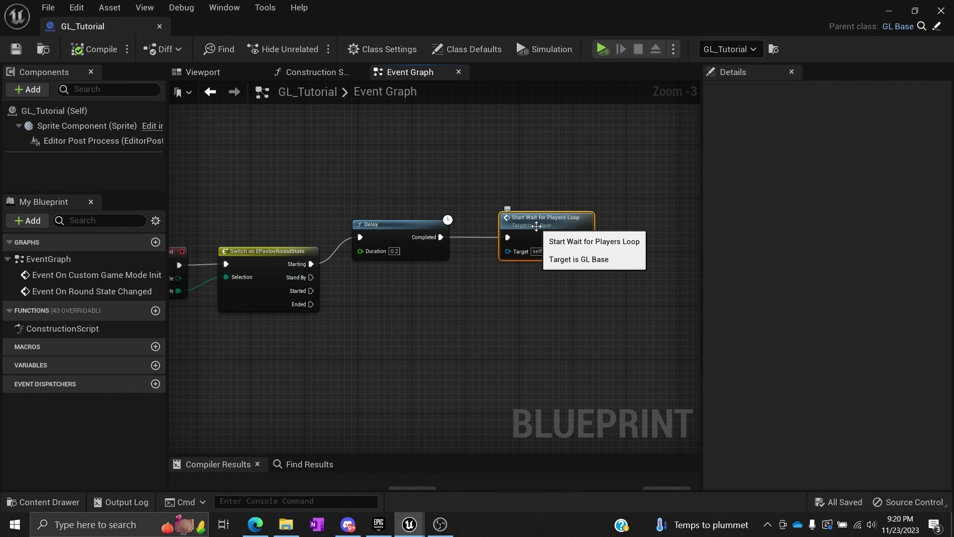
{"action": "key", "text": "Delete"}
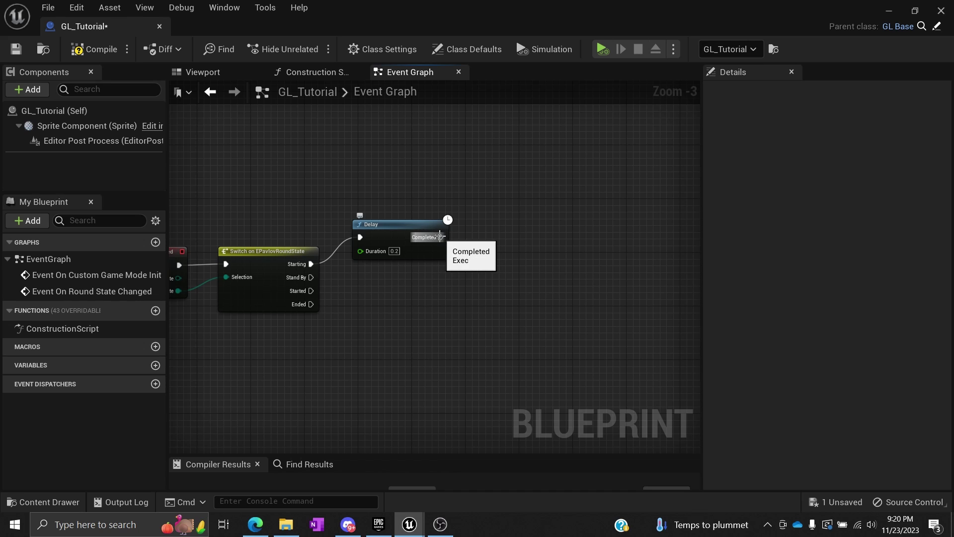
Add a Set Round State node after the Delay's Completed output, place it beside the Delay, and set its State to Stand By.
{"action": "left_click_drag", "start_coordinate": [441, 237], "coordinate": [512, 233]}
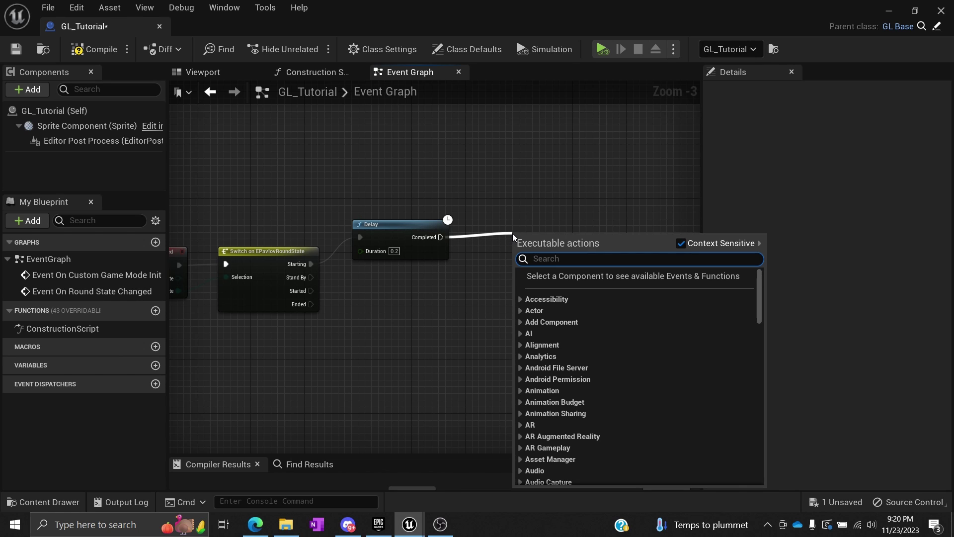
{"action": "type", "text": "roun"}
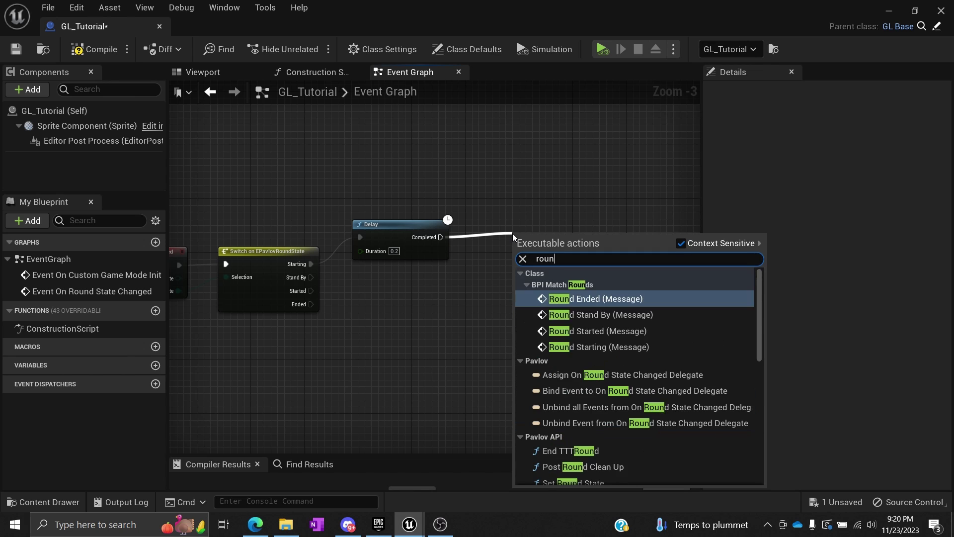
{"action": "type", "text": "d sta"}
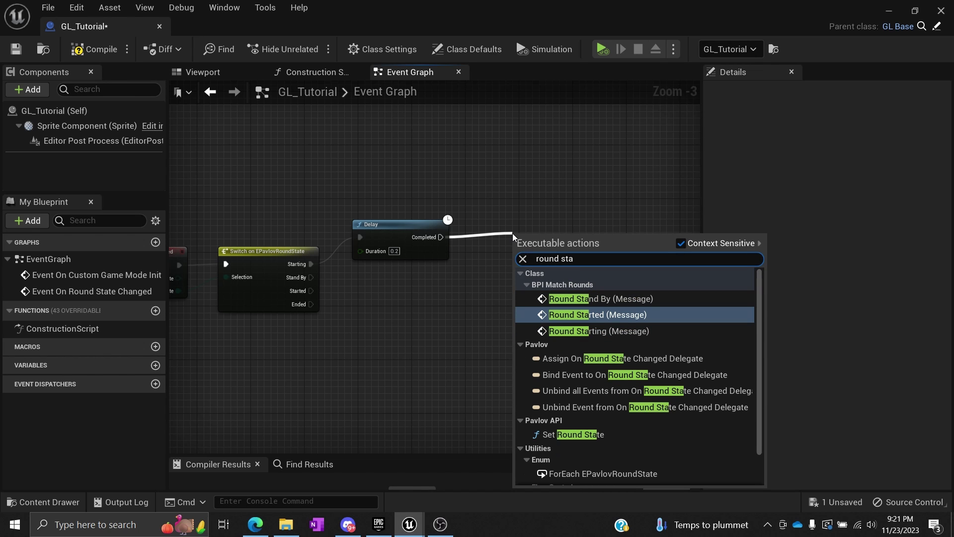
{"action": "type", "text": "te"}
{"action": "left_click", "coordinate": [565, 363]}
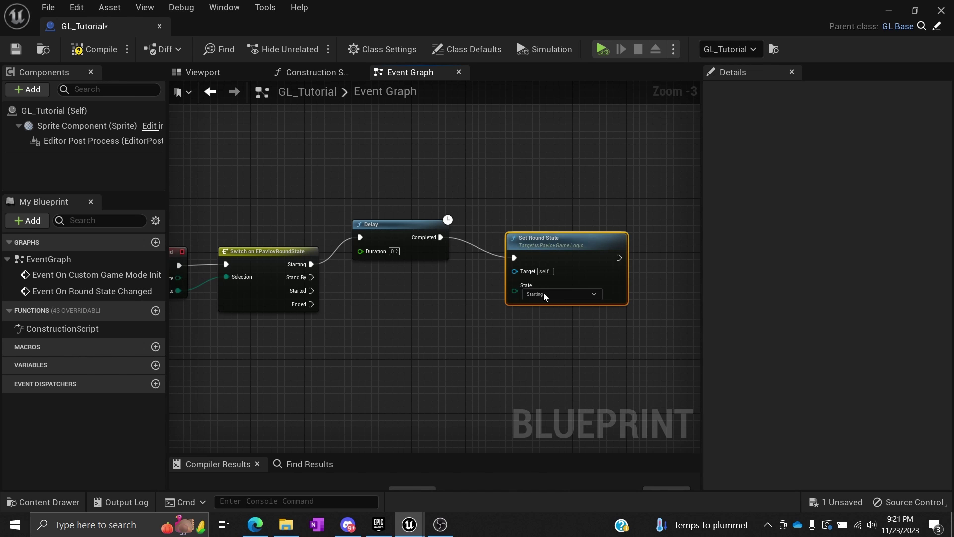
{"action": "left_click_drag", "start_coordinate": [549, 237], "coordinate": [535, 210]}
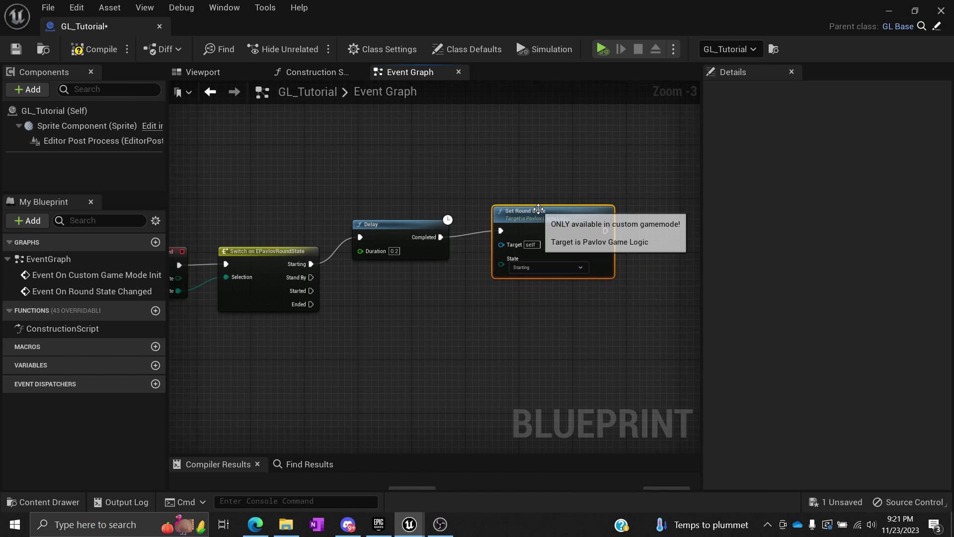
{"action": "left_click", "coordinate": [544, 268]}
{"action": "left_click", "coordinate": [540, 284]}
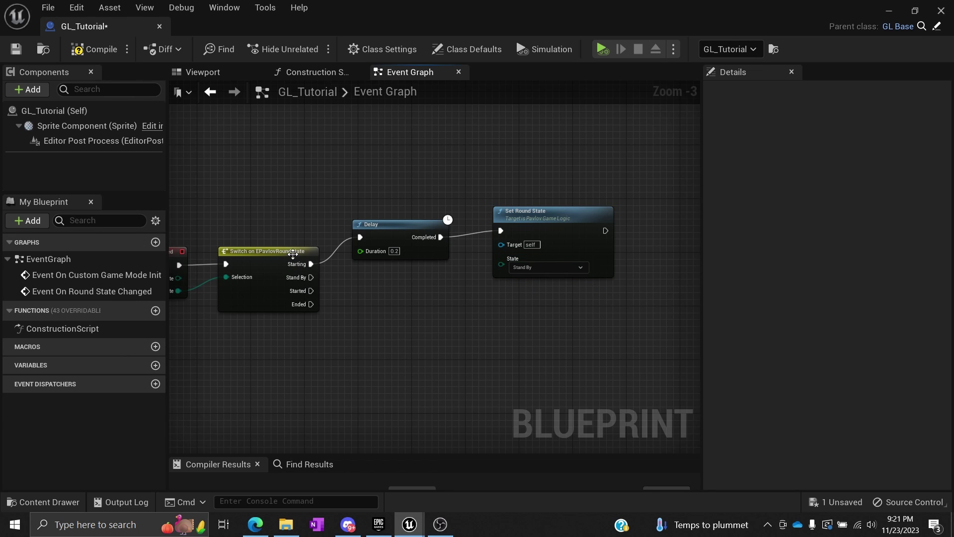
Compile and save the GL_Tutorial blueprint.
{"action": "left_click_drag", "start_coordinate": [311, 278], "coordinate": [382, 311]}
{"action": "left_click", "coordinate": [290, 201]}
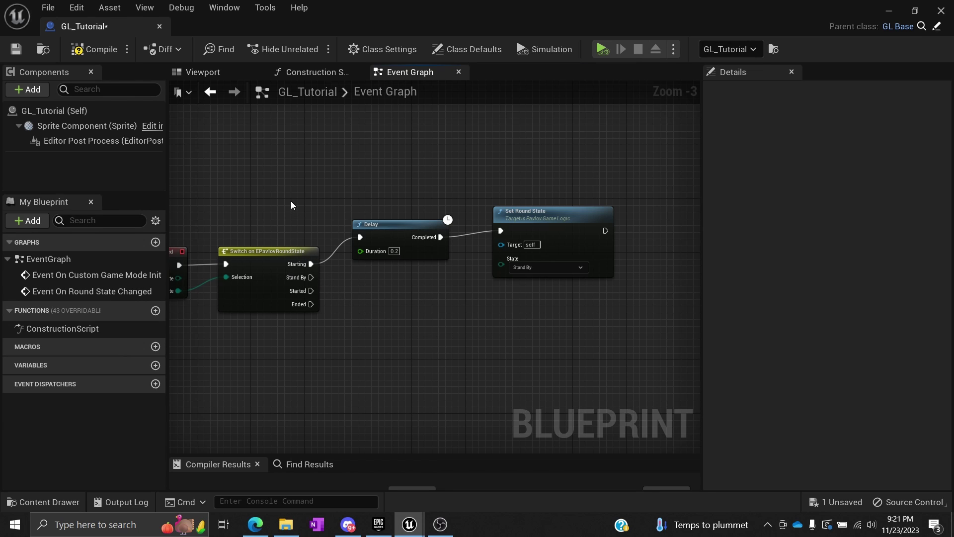
{"action": "left_click", "coordinate": [94, 49]}
{"action": "left_click", "coordinate": [16, 49]}
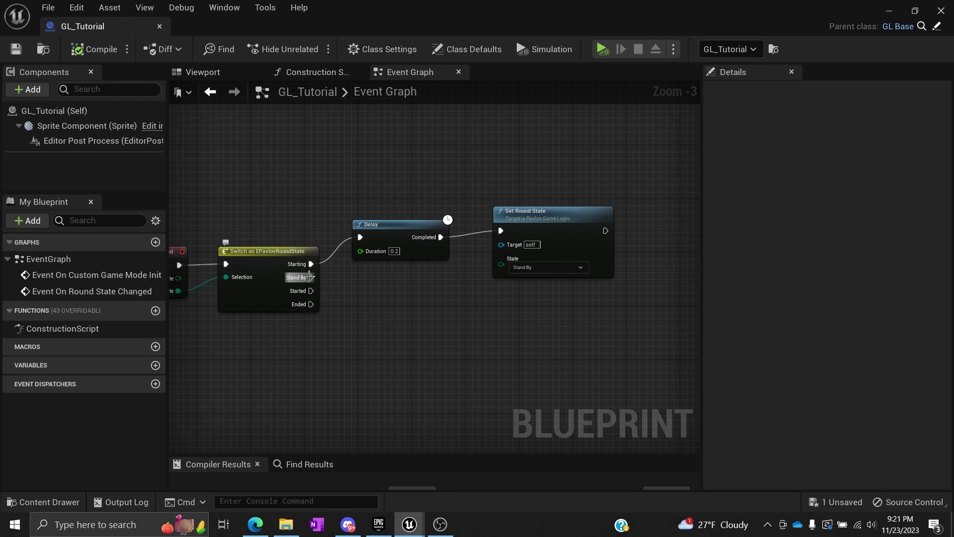
Add a Delay node after the Stand By output of the Switch on EPavlovRoundState node.
{"action": "left_click_drag", "start_coordinate": [311, 277], "coordinate": [357, 297]}
{"action": "type", "text": "delay"}
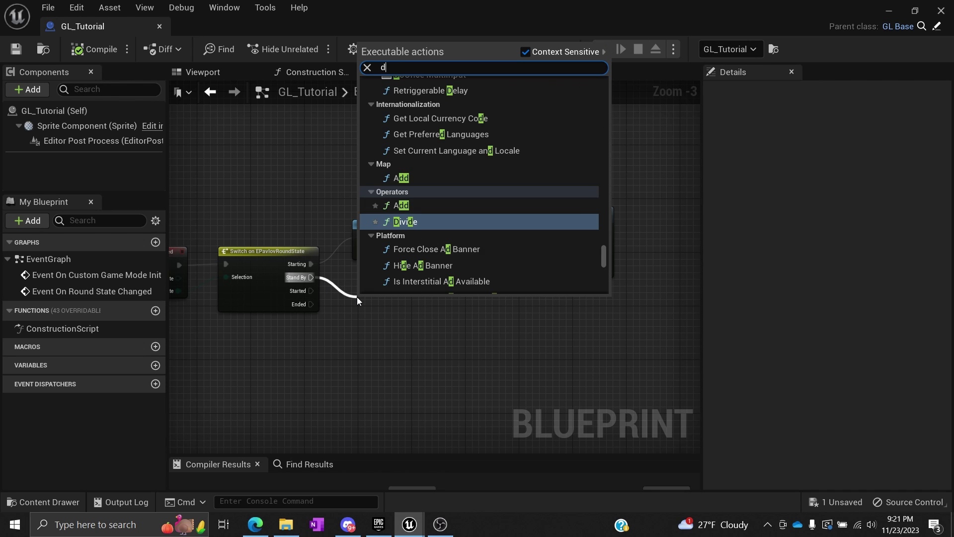
{"action": "key", "text": "Return"}
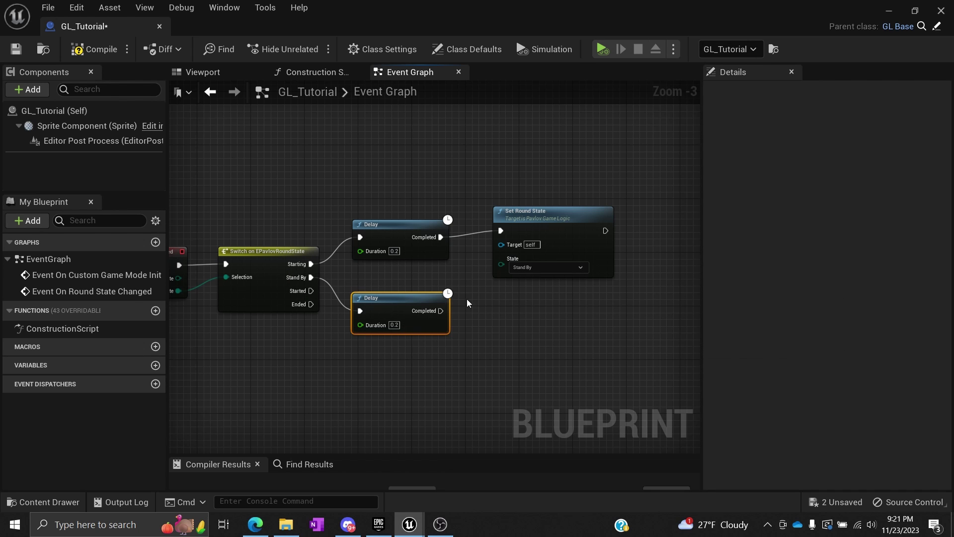
Add a Spawn and Posess Pawns node after the Stand By branch's Delay, and compile and save the blueprint.
{"action": "right_click_drag", "start_coordinate": [467, 299], "coordinate": [425, 260]}
{"action": "left_click_drag", "start_coordinate": [404, 260], "coordinate": [460, 262]}
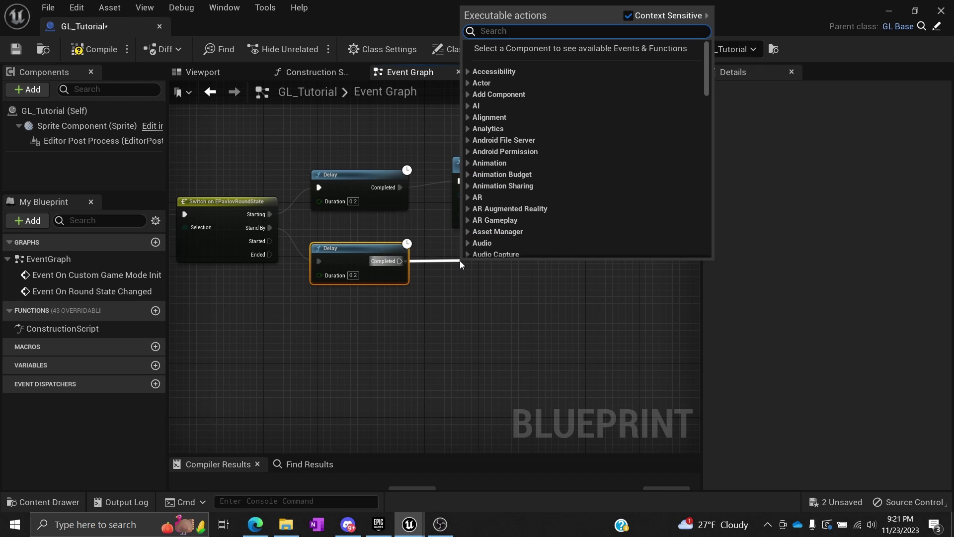
{"action": "type", "text": "spawn and"}
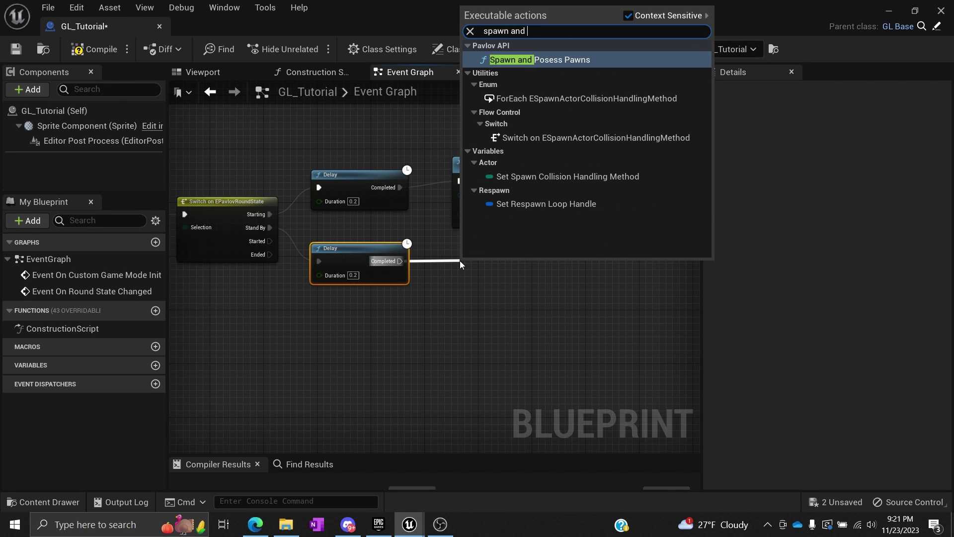
{"action": "key", "text": "Return"}
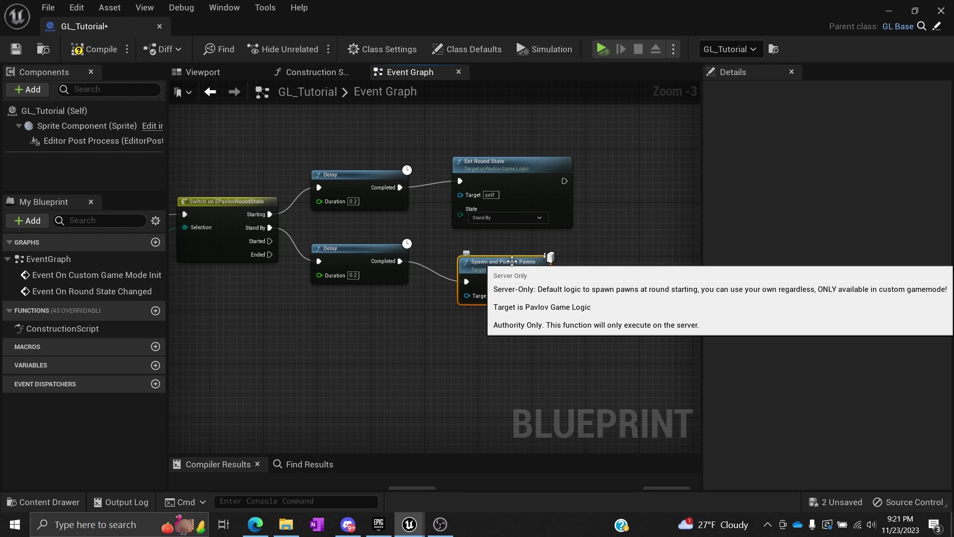
{"action": "left_click", "coordinate": [578, 257]}
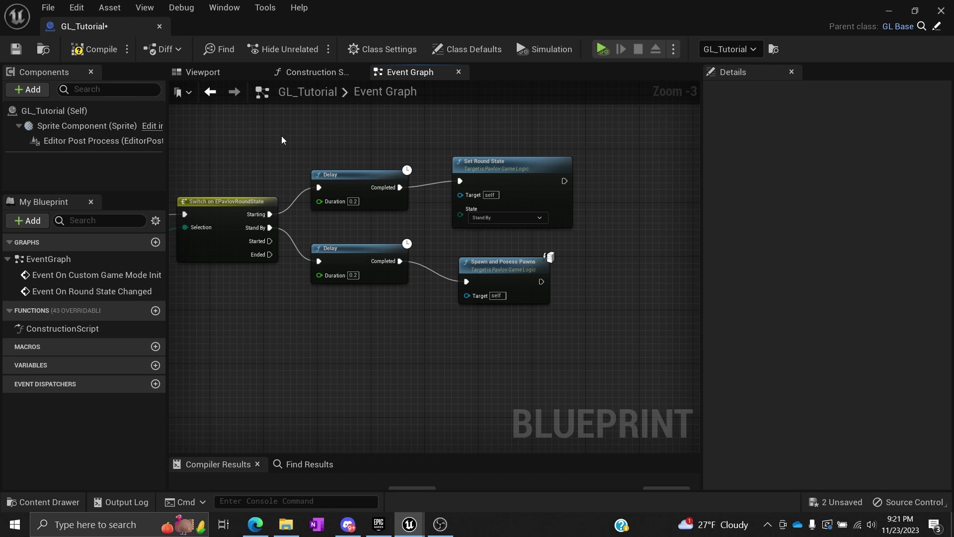
{"action": "left_click", "coordinate": [92, 49]}
{"action": "left_click", "coordinate": [16, 52]}
Move the Spawn and Posess Pawns node slightly up, closer in line with the Stand By branch's Delay.
{"action": "right_click_drag", "start_coordinate": [565, 266], "coordinate": [501, 271]}
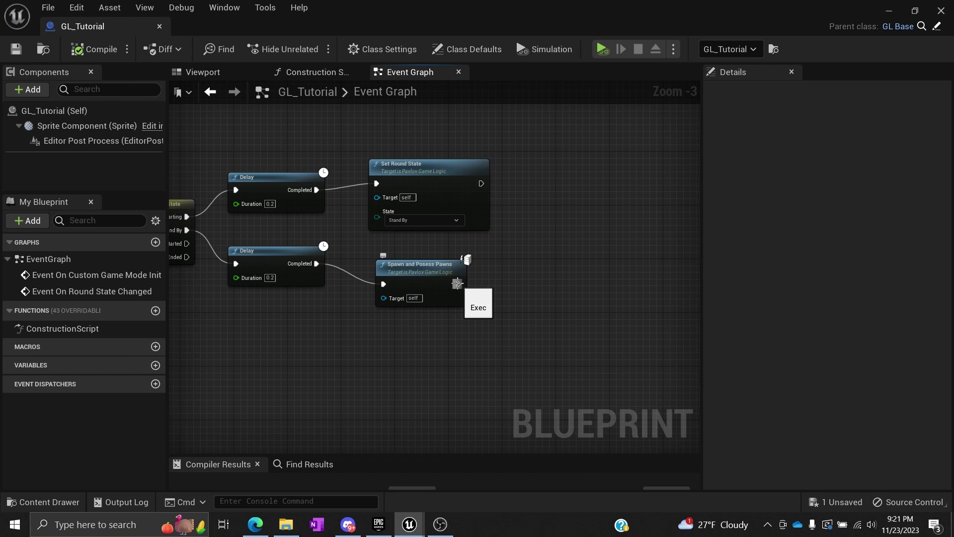
{"action": "right_click_drag", "start_coordinate": [400, 239], "coordinate": [476, 231]}
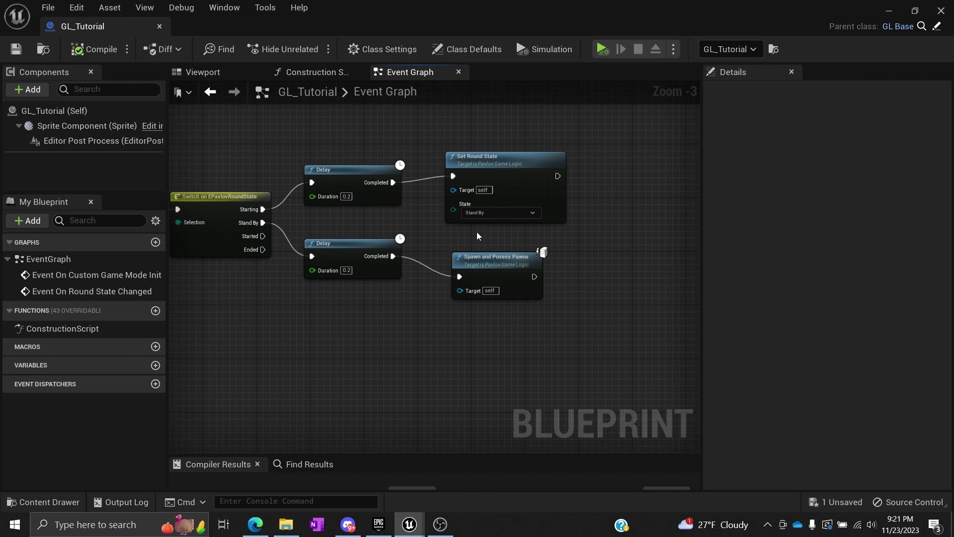
{"action": "left_click_drag", "start_coordinate": [479, 259], "coordinate": [477, 253]}
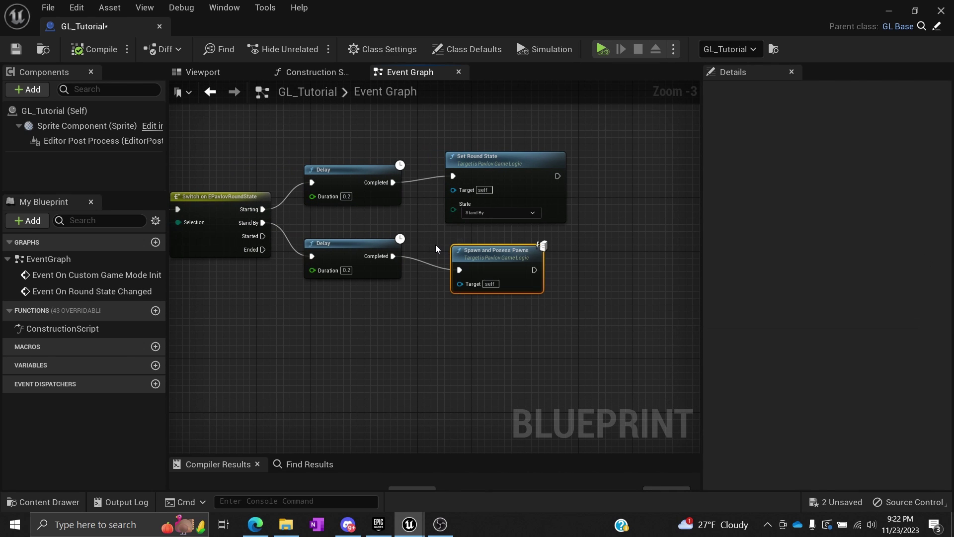
{"action": "left_click", "coordinate": [429, 294]}
{"action": "right_click_drag", "start_coordinate": [428, 294], "coordinate": [476, 277]}
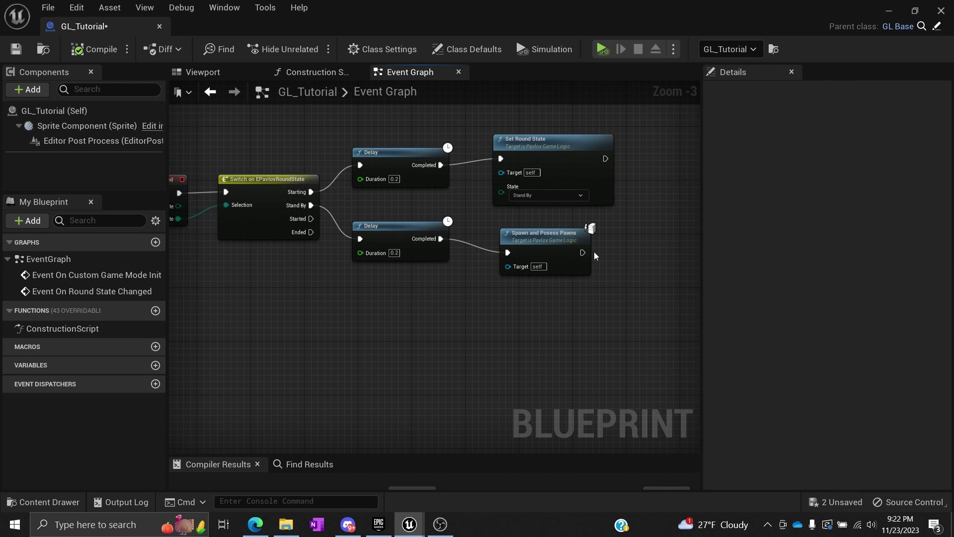
Add a Set Round State node after Spawn and Posess Pawns, place it beside that node, and set its State to Started.
{"action": "left_click_drag", "start_coordinate": [582, 253], "coordinate": [632, 254]}
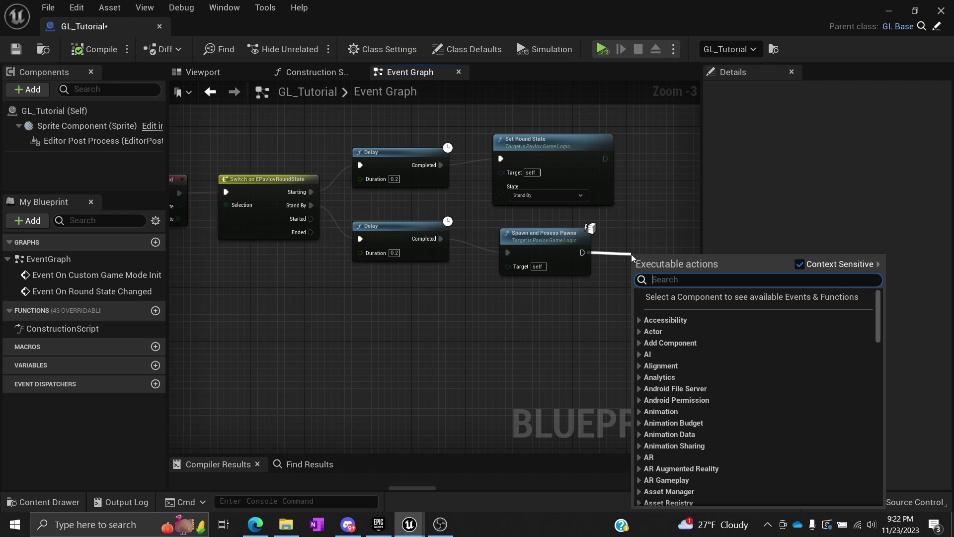
{"action": "type", "text": "set round"}
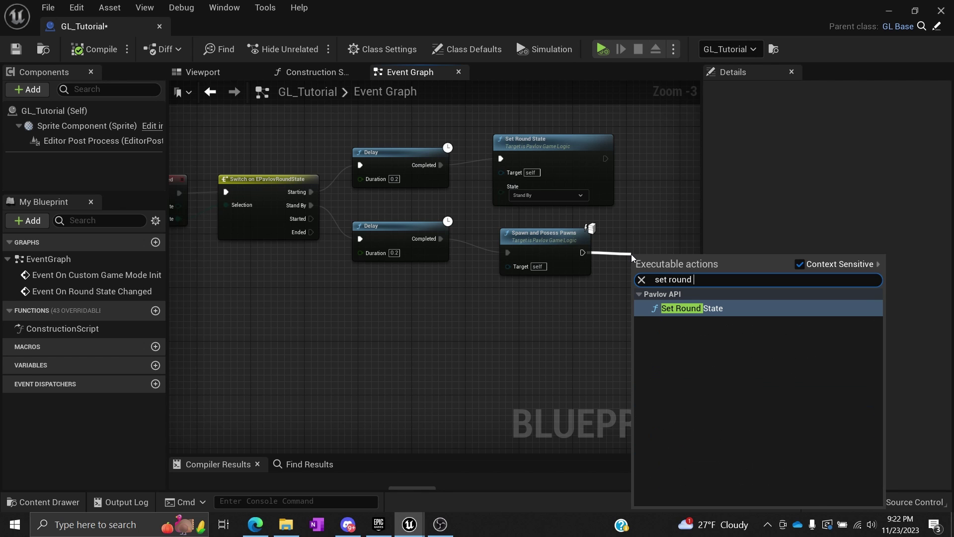
{"action": "key", "text": "Return"}
{"action": "right_click_drag", "start_coordinate": [639, 217], "coordinate": [555, 218]}
{"action": "left_click_drag", "start_coordinate": [585, 252], "coordinate": [585, 220]}
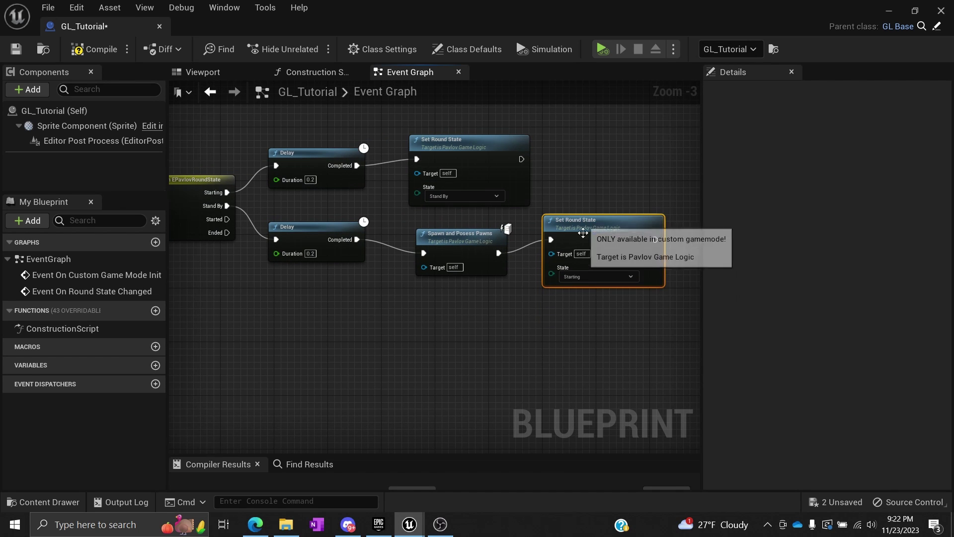
{"action": "left_click", "coordinate": [582, 277]}
{"action": "left_click", "coordinate": [573, 301]}
{"action": "left_click", "coordinate": [446, 309]}
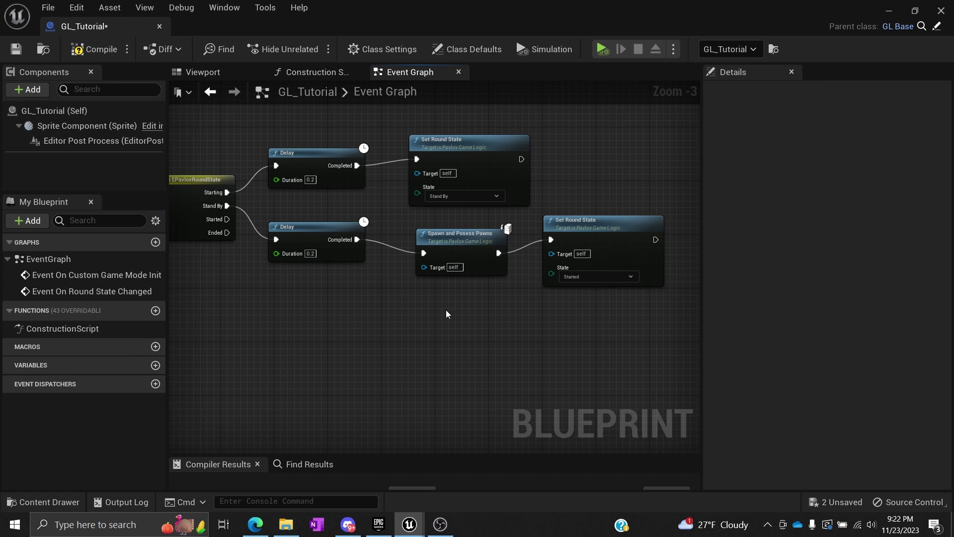
Move the Switch on EPavlovRoundState node slightly away from the Delay nodes, and compile and save the blueprint.
{"action": "right_click_drag", "start_coordinate": [336, 326], "coordinate": [420, 332]}
{"action": "left_click", "coordinate": [261, 185]}
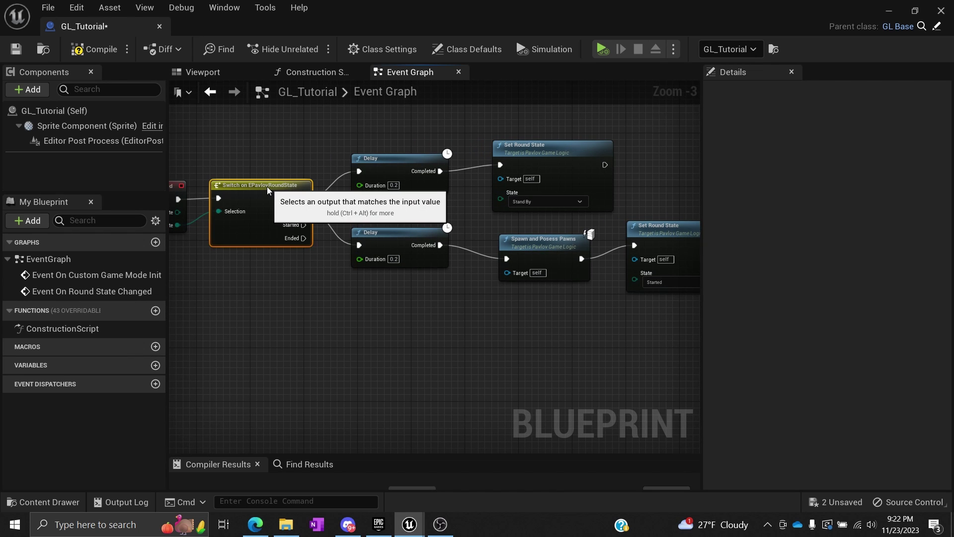
{"action": "left_click", "coordinate": [265, 170]}
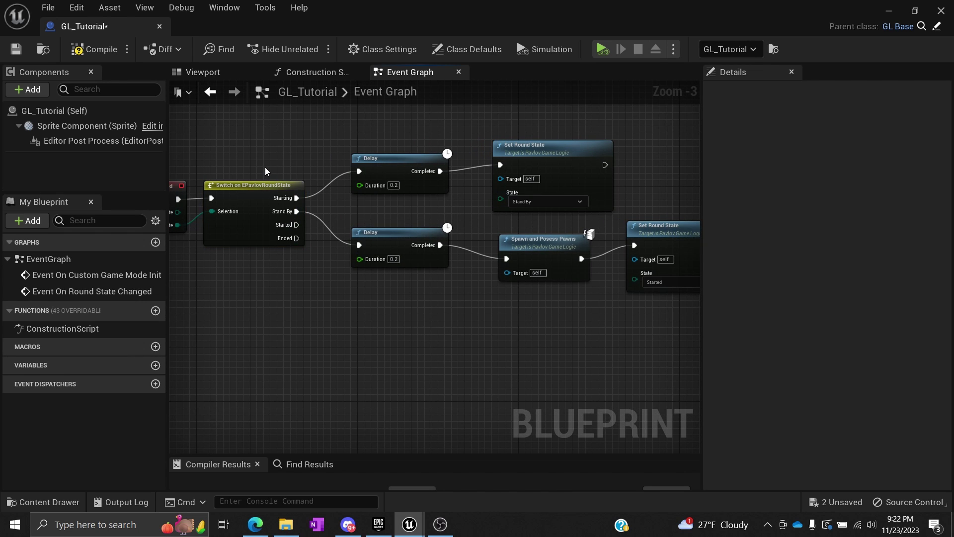
{"action": "left_click", "coordinate": [17, 48]}
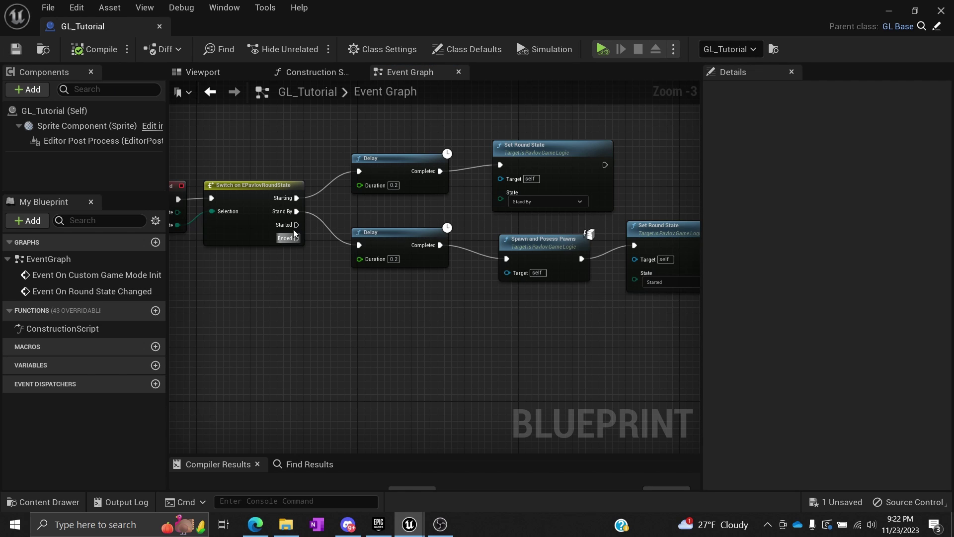
Review the event graph's game mode init and round state chains, and return to the TutorialLand level and save it.
{"action": "scroll", "coordinate": [350, 323], "scroll_direction": "down", "scroll_amount": 3}
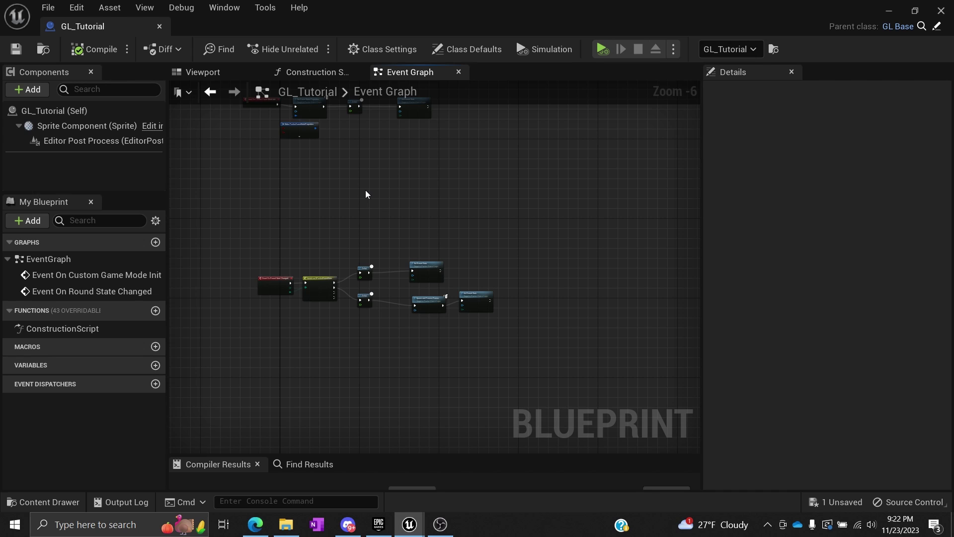
{"action": "scroll", "coordinate": [366, 194], "scroll_direction": "up", "scroll_amount": 3}
{"action": "right_click_drag", "start_coordinate": [366, 194], "coordinate": [534, 294]}
{"action": "left_click", "coordinate": [77, 52]}
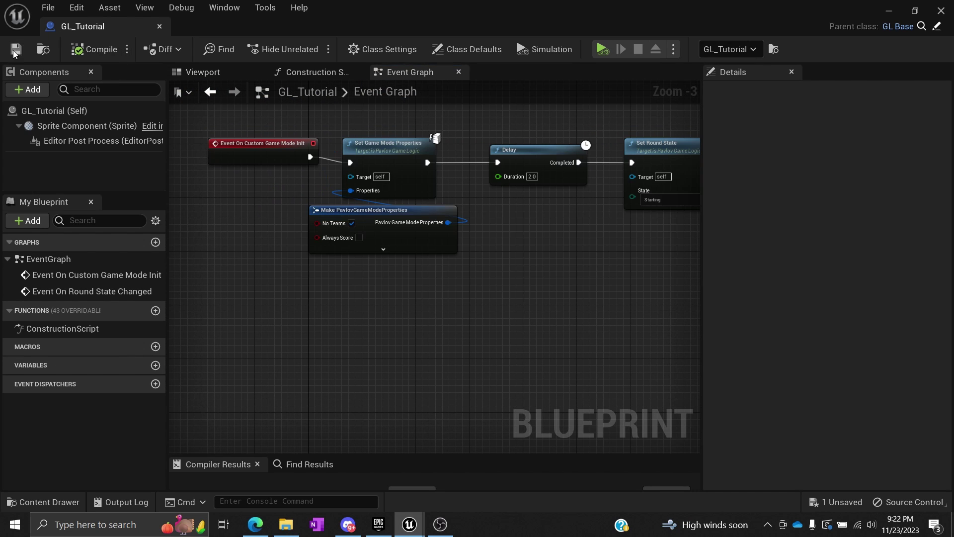
{"action": "left_click", "coordinate": [42, 49]}
{"action": "right_click_drag", "start_coordinate": [403, 236], "coordinate": [428, 200]}
{"action": "key", "text": "ctrl+s"}
{"action": "scroll", "coordinate": [437, 200], "scroll_direction": "down", "scroll_amount": 3}
Duplicate the Pavlov_Spawn3 spawn point twice, spacing the copies out in a row along the landscape.
{"action": "left_click", "coordinate": [437, 199]}
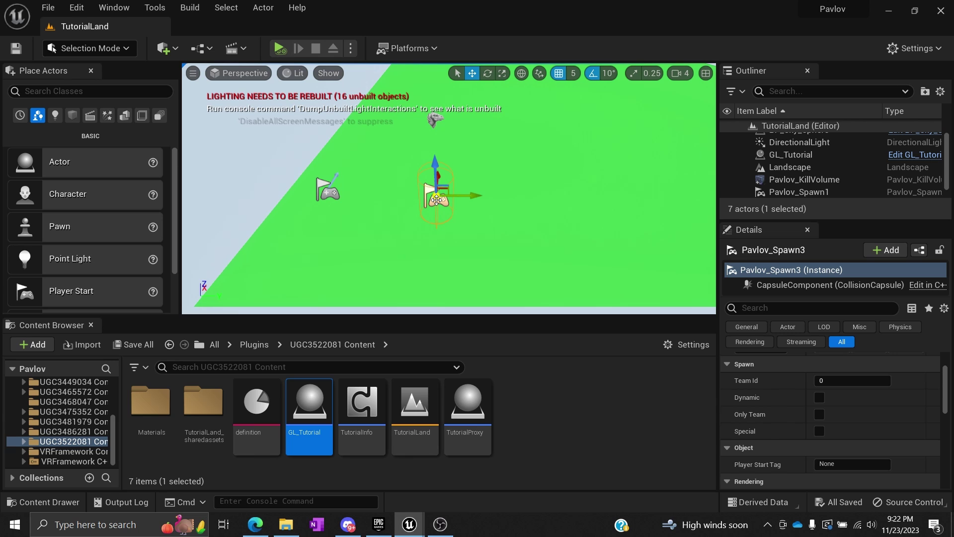
{"action": "left_click_drag", "start_coordinate": [437, 200], "coordinate": [610, 196], "text": "alt"}
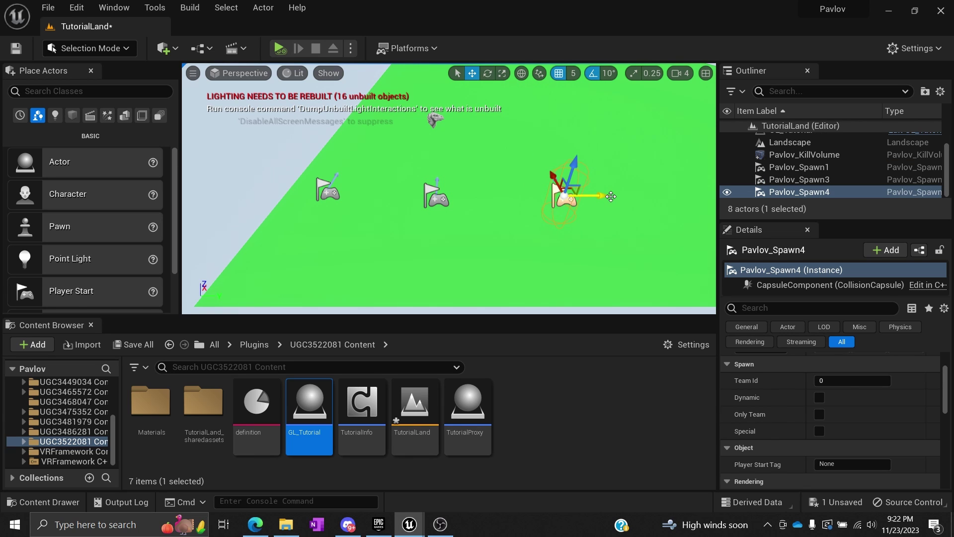
{"action": "key", "text": "ctrl+v"}
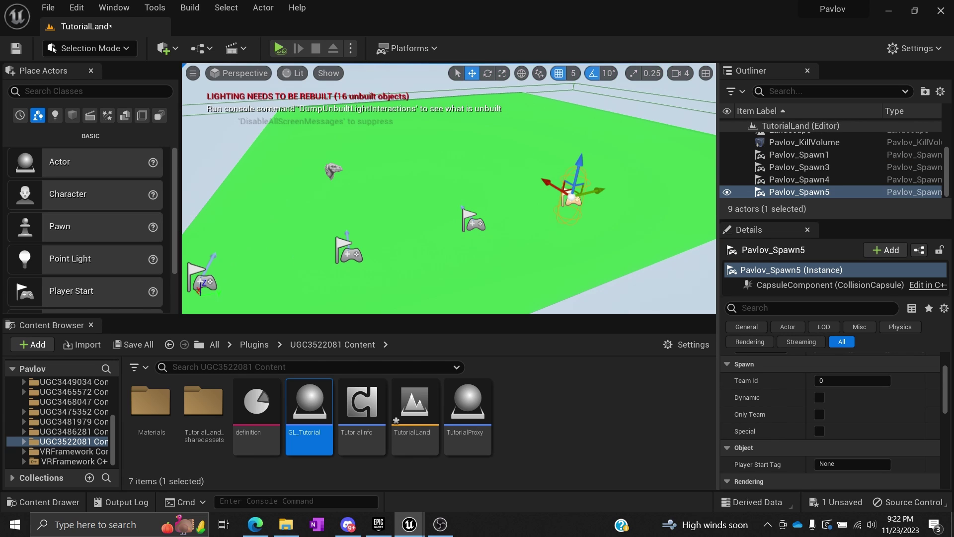
Set the Team Id of the Pavlov_Spawn1 spawn point to -1.
{"action": "right_click_drag", "start_coordinate": [274, 249], "coordinate": [309, 235]}
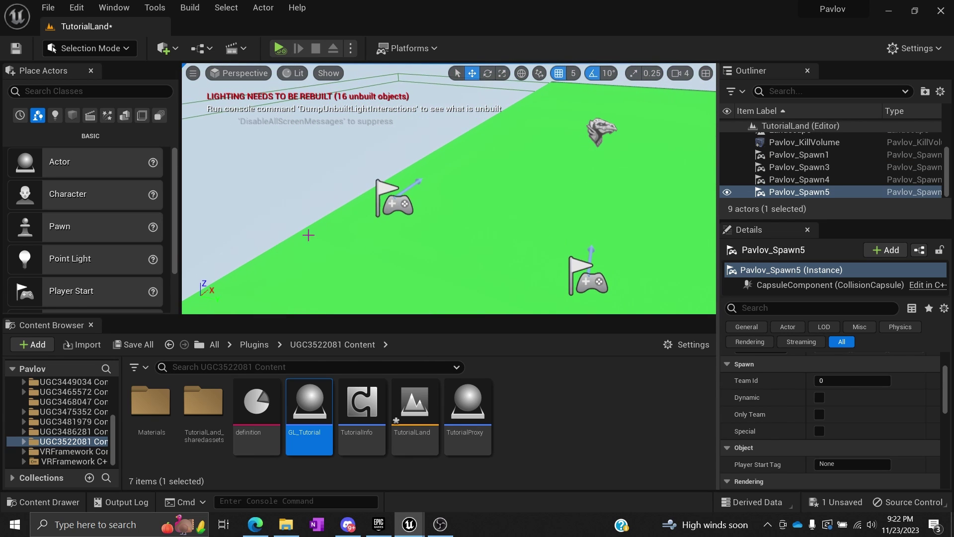
{"action": "left_click", "coordinate": [395, 201]}
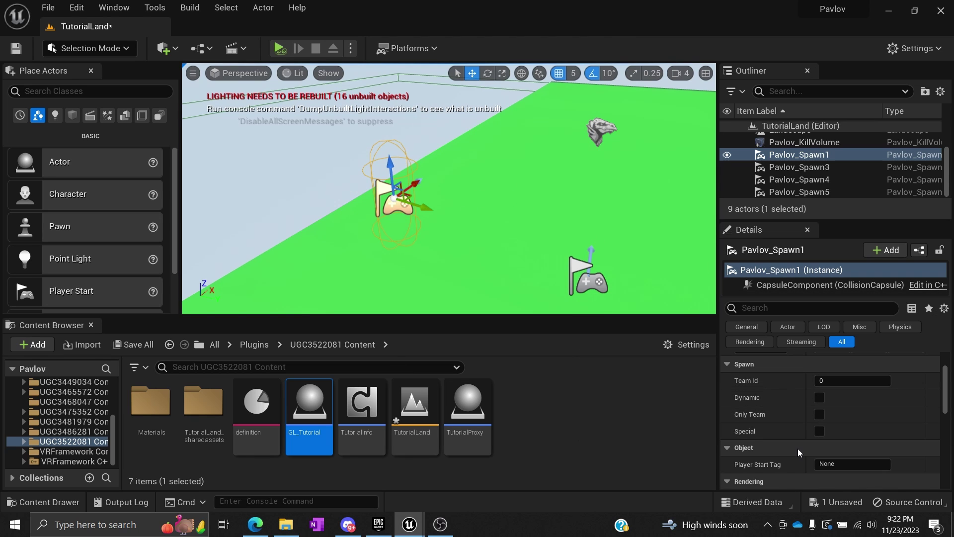
{"action": "scroll", "coordinate": [798, 450], "scroll_direction": "up", "scroll_amount": 3}
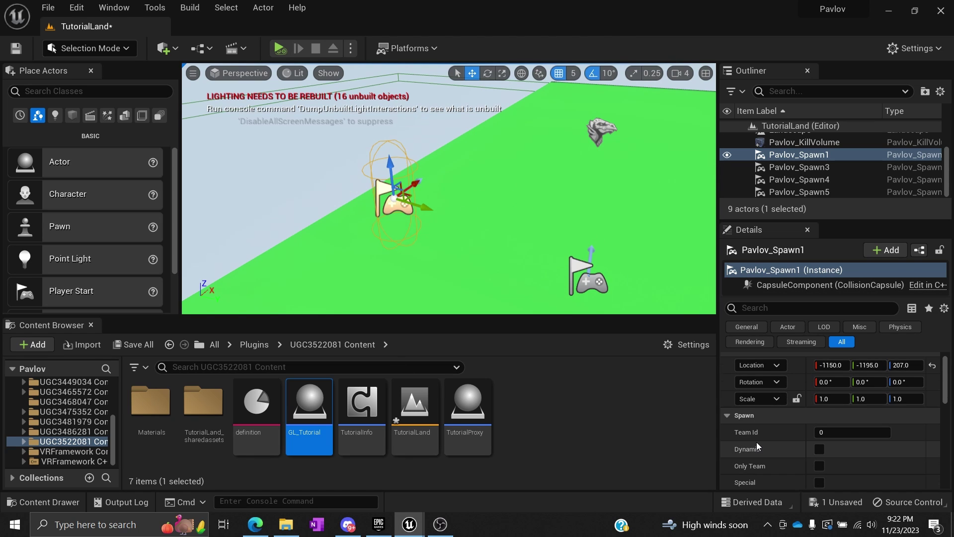
{"action": "scroll", "coordinate": [757, 442], "scroll_direction": "down", "scroll_amount": 1}
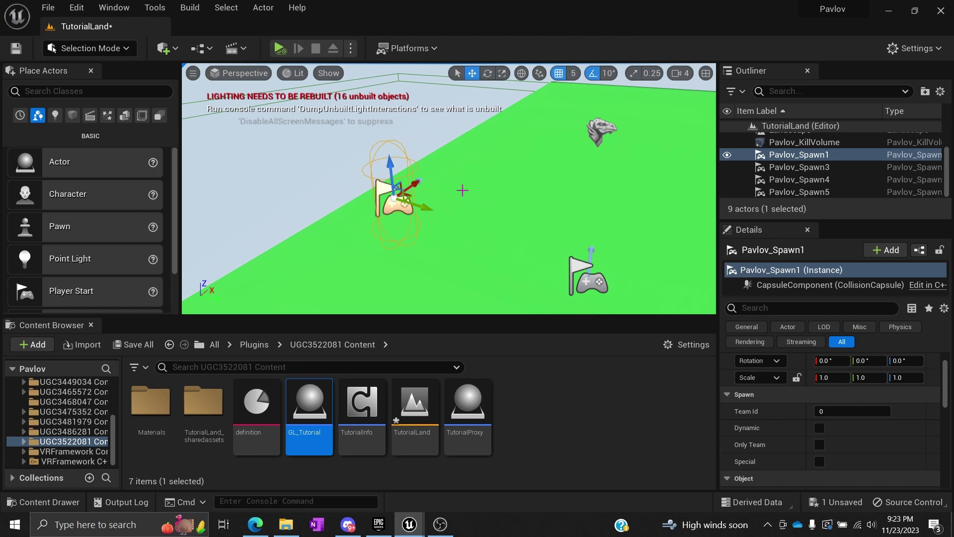
{"action": "left_click", "coordinate": [832, 411]}
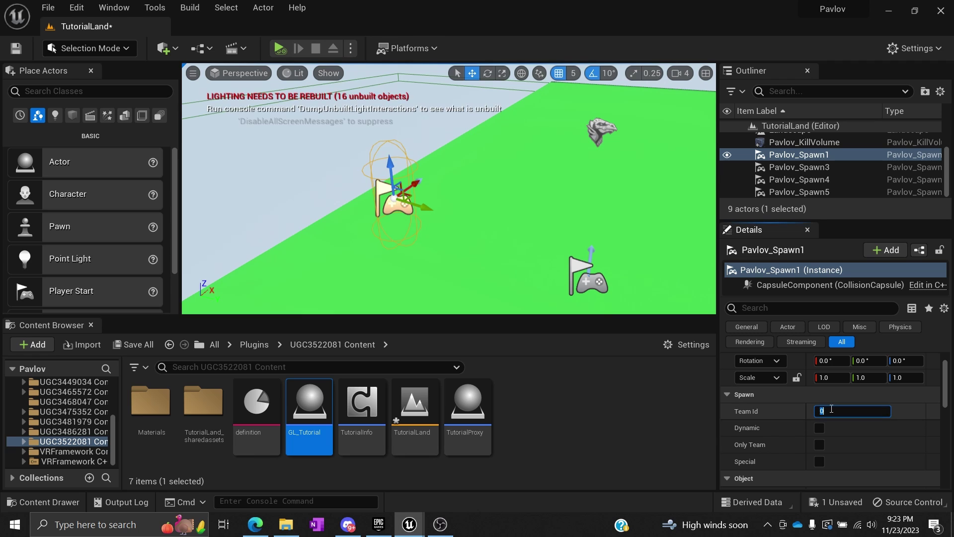
{"action": "type", "text": "-1"}
{"action": "key", "text": "Return"}
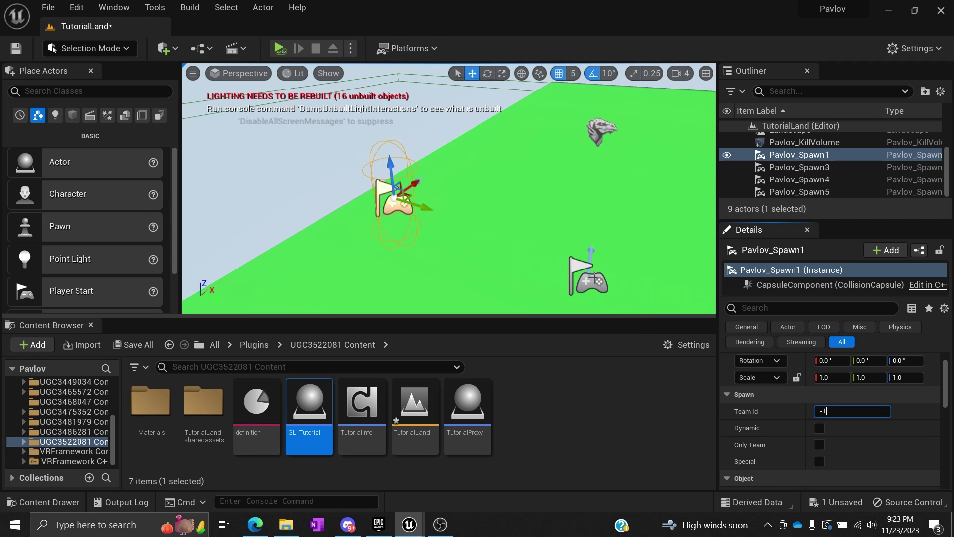
Select Pavlov_Spawn3, Pavlov_Spawn4 and Pavlov_Spawn5 together and set their Team Id to -1.
{"action": "left_click", "coordinate": [589, 278]}
{"action": "right_click_drag", "start_coordinate": [589, 277], "coordinate": [579, 272]}
{"action": "left_click", "coordinate": [800, 192], "text": "shift"}
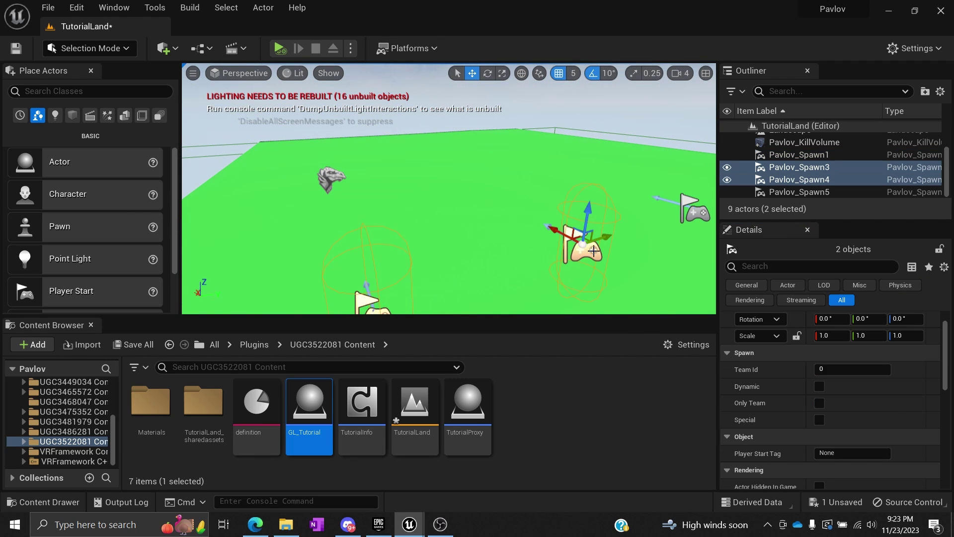
{"action": "key", "text": "f"}
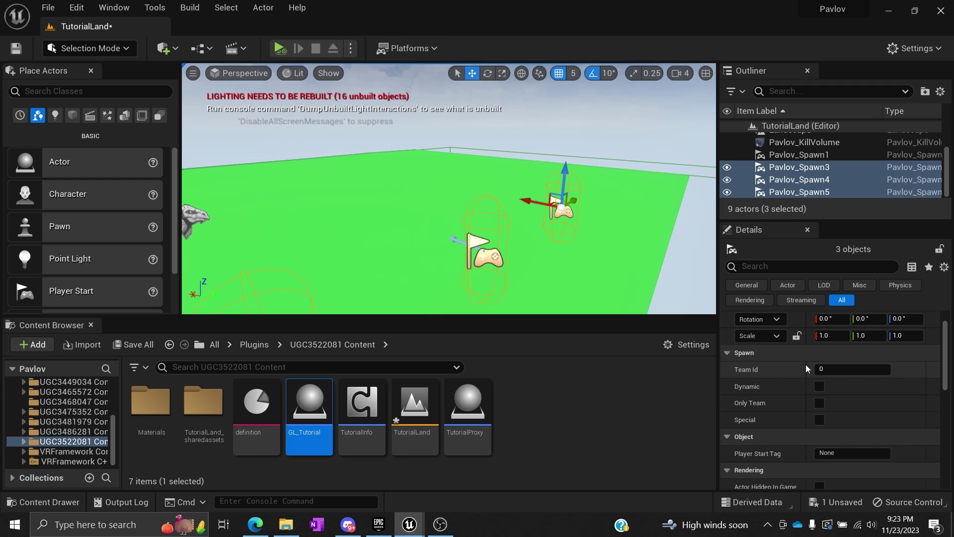
{"action": "left_click", "coordinate": [837, 368]}
{"action": "type", "text": "-1"}
{"action": "key", "text": "Return"}
Add Pavlov_Spawn1 to the selected spawn points and check the shared Spawn settings of all four.
{"action": "right_click_drag", "start_coordinate": [564, 264], "coordinate": [565, 257]}
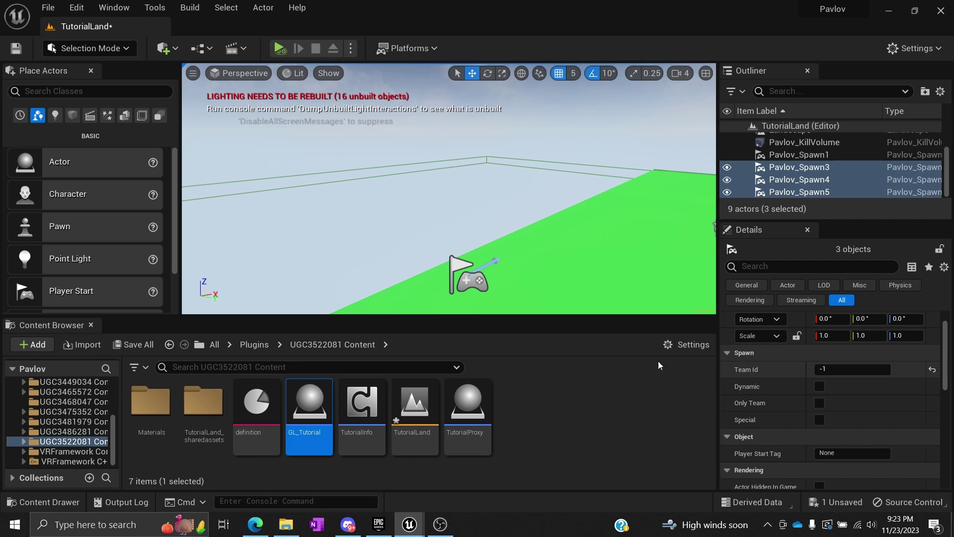
{"action": "left_click", "coordinate": [475, 276], "text": "ctrl"}
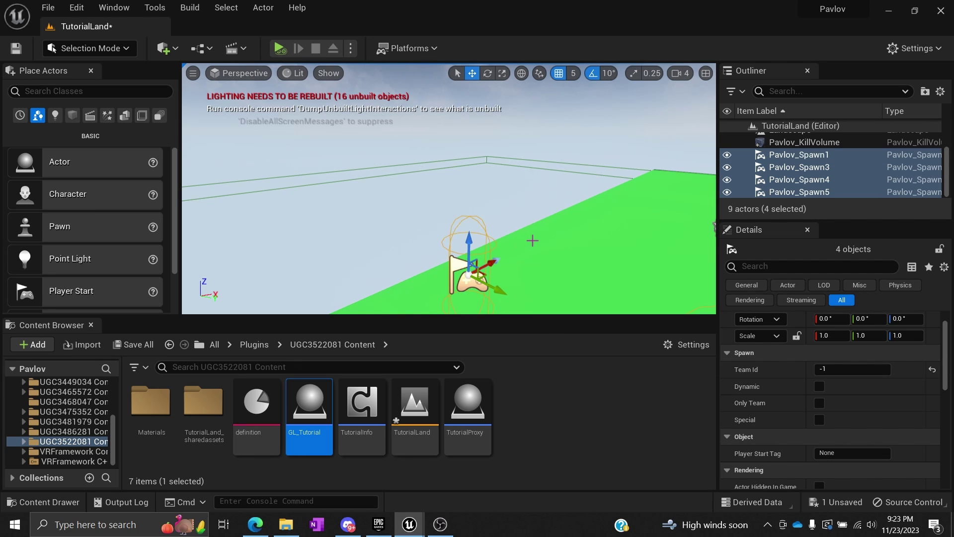
{"action": "key", "text": "f"}
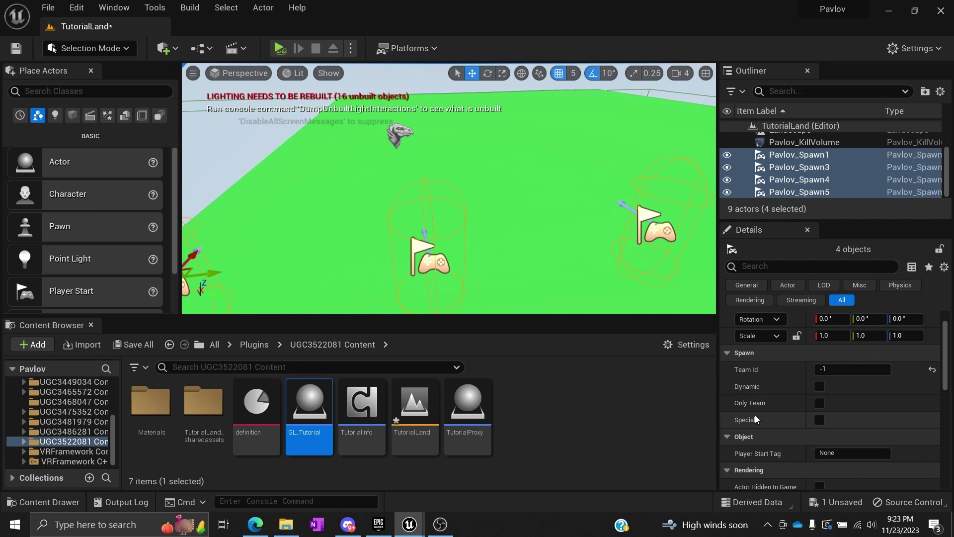
Enable the Dynamic option on the four selected Pavlov spawn points and save the TutorialLand map.
{"action": "mouse_move", "coordinate": [748, 421]}
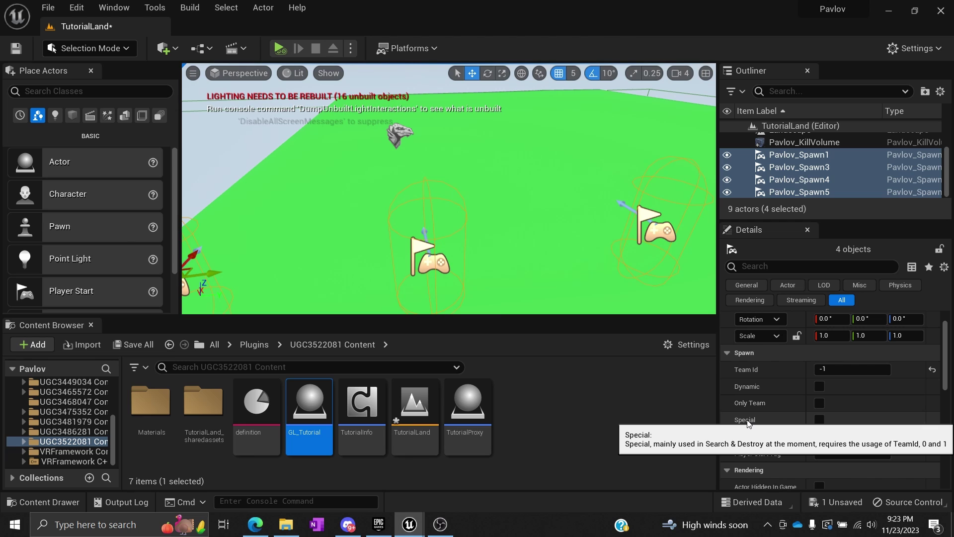
{"action": "left_click", "coordinate": [819, 386]}
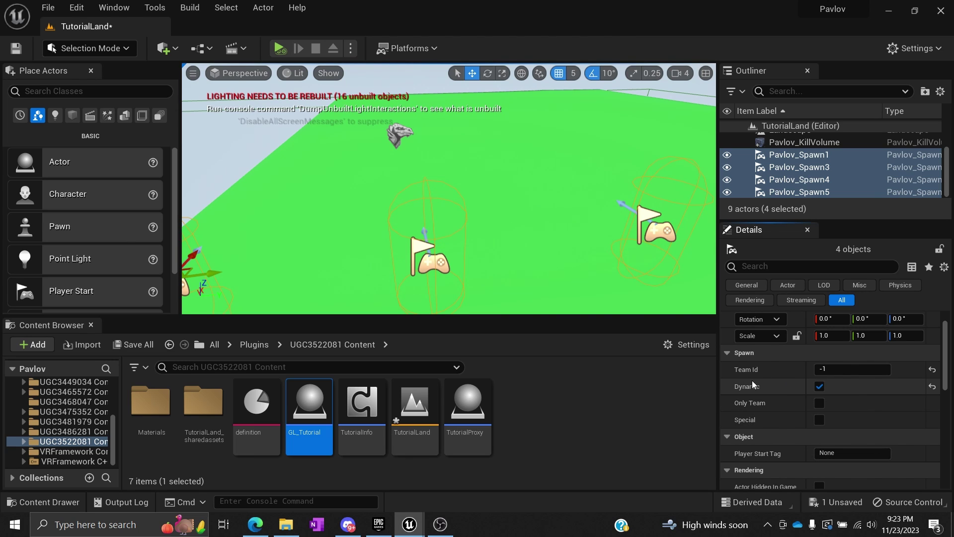
{"action": "mouse_move", "coordinate": [746, 388]}
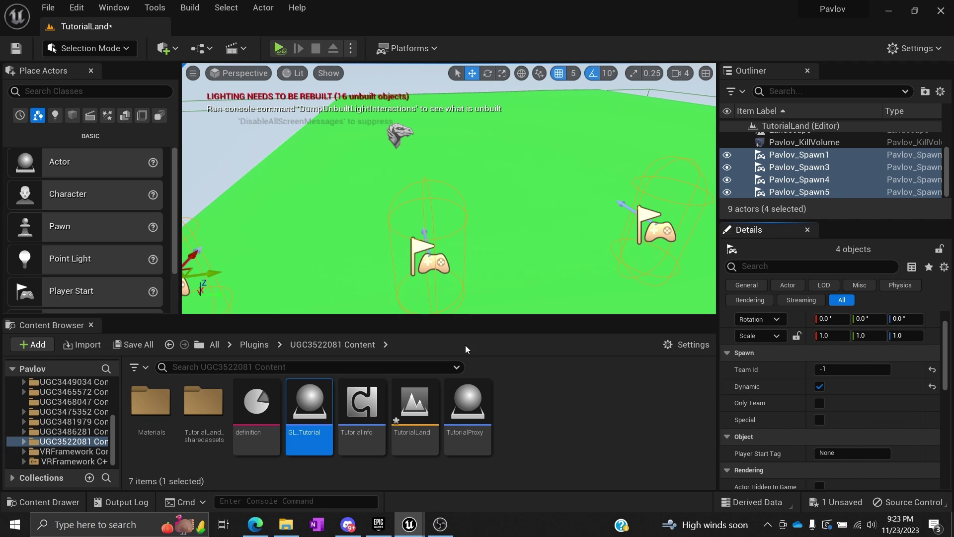
{"action": "left_click", "coordinate": [140, 345]}
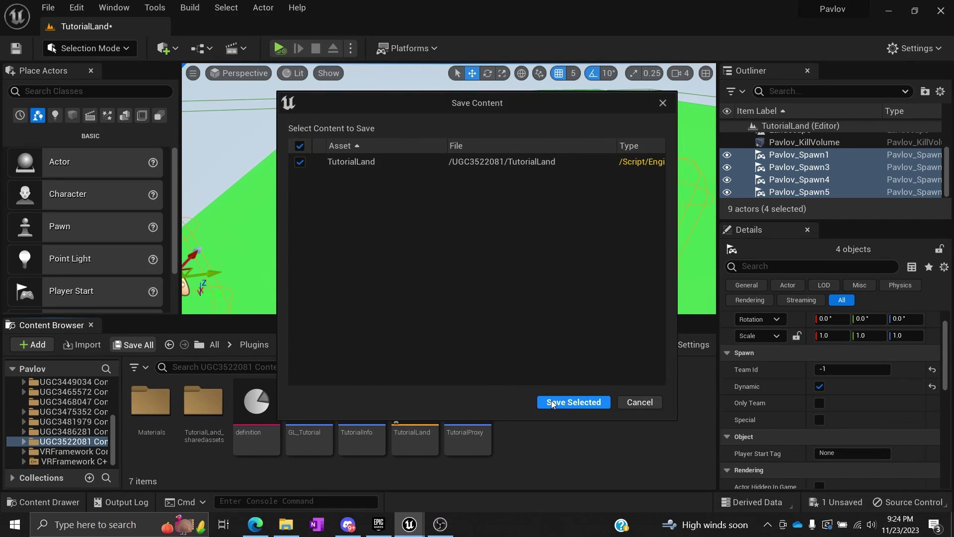
{"action": "left_click", "coordinate": [573, 400]}
Expand the Make PavlovGameModeProperties node in GL_Tutorial and examine its spawn and respawn settings, including Dynamic Spawns.
{"action": "mouse_move", "coordinate": [423, 521]}
{"action": "left_click", "coordinate": [468, 469]}
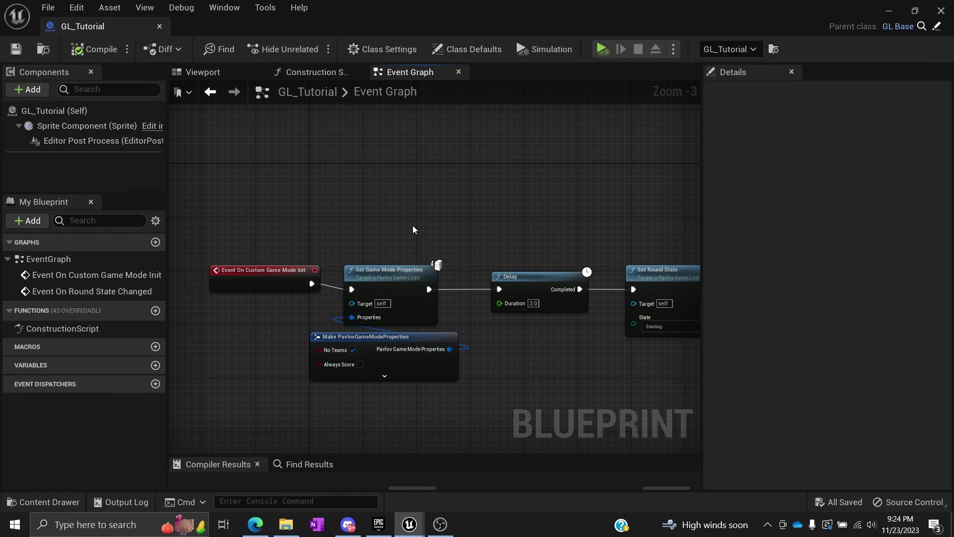
{"action": "left_click", "coordinate": [355, 376]}
{"action": "right_click_drag", "start_coordinate": [281, 369], "coordinate": [256, 249]}
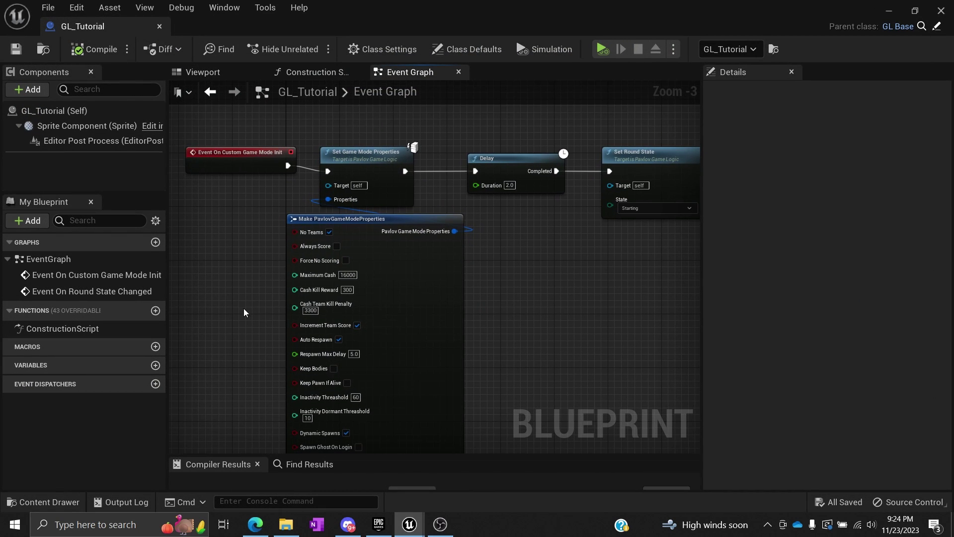
{"action": "right_click_drag", "start_coordinate": [244, 309], "coordinate": [254, 261]}
{"action": "mouse_move", "coordinate": [331, 392]}
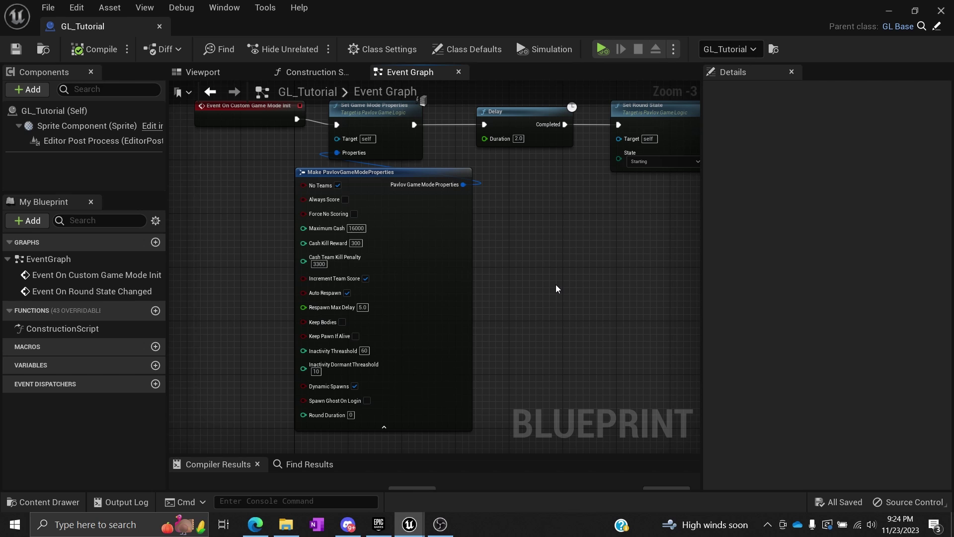
{"action": "left_click", "coordinate": [895, 6]}
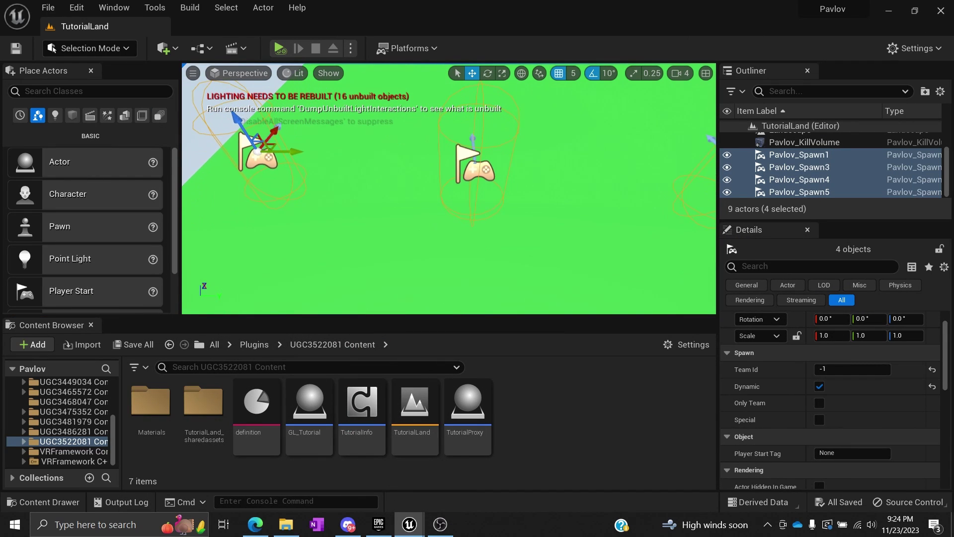
Duplicate the spawn point at the end of the row and place the copy further along the landscape.
{"action": "key", "text": "s"}
{"action": "right_click_drag", "start_coordinate": [416, 174], "coordinate": [415, 175]}
{"action": "key", "text": "d"}
{"action": "key", "text": "w"}
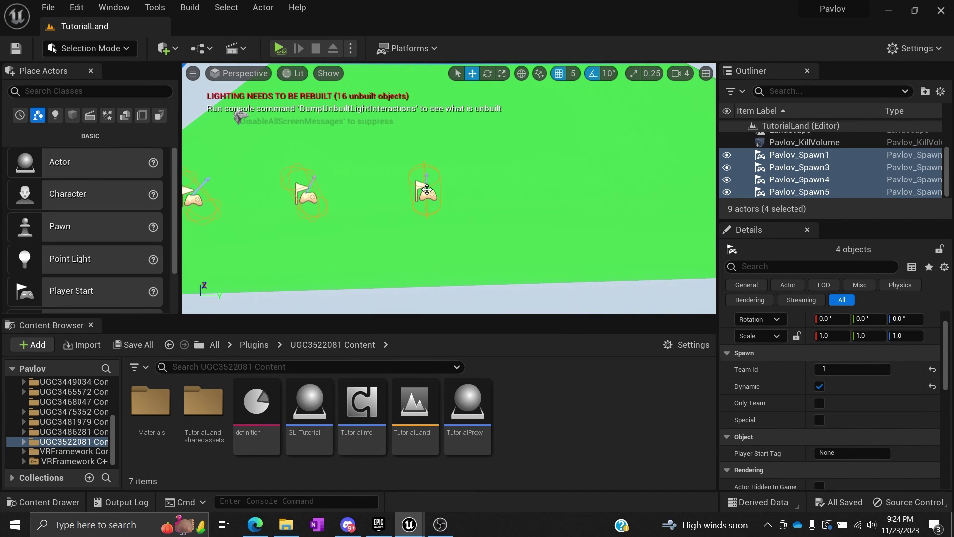
{"action": "left_click_drag", "start_coordinate": [426, 189], "coordinate": [662, 164], "text": "alt"}
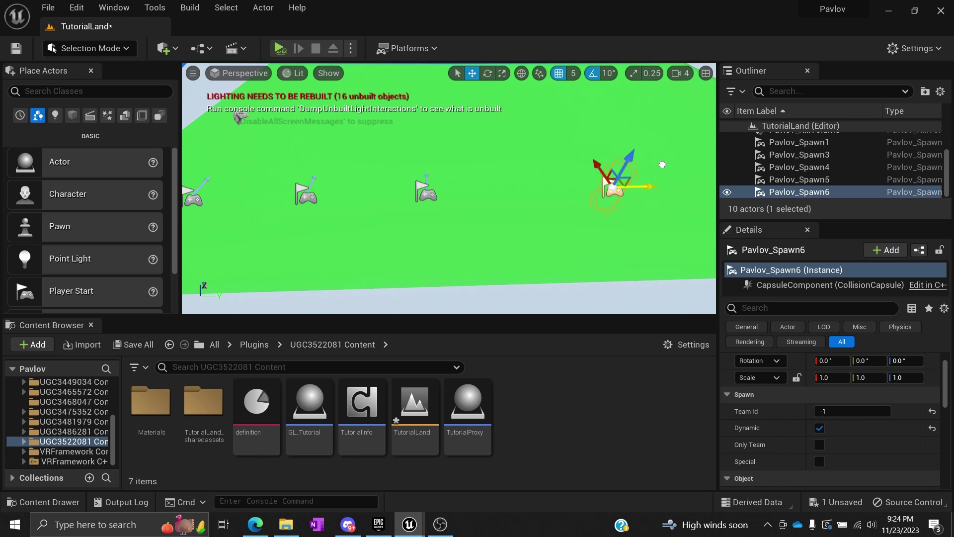
{"action": "left_click", "coordinate": [543, 145]}
{"action": "right_click_drag", "start_coordinate": [544, 144], "coordinate": [541, 145]}
{"action": "key", "text": "ctrl+s"}
{"action": "left_click", "coordinate": [610, 265]}
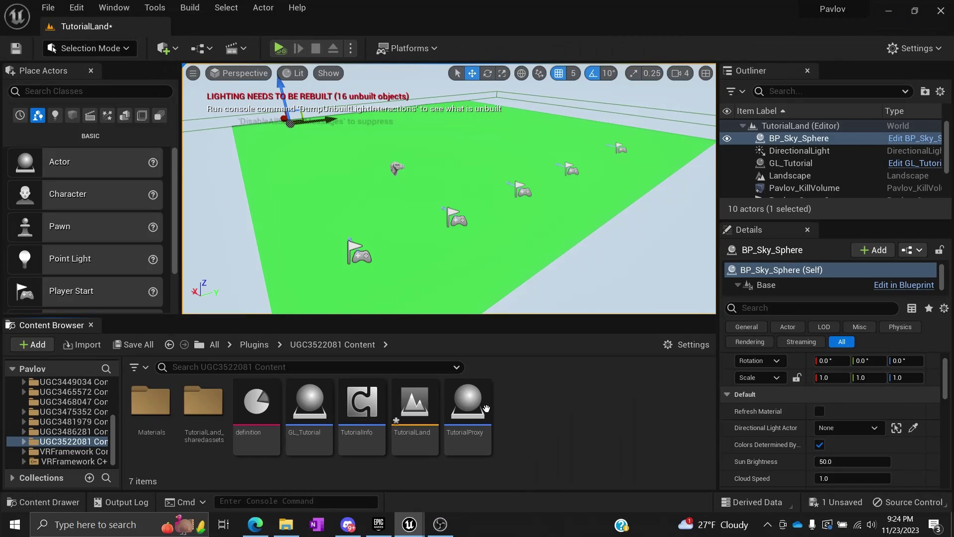
Open the TutorialInfo blueprint and add a Set Limited Ammo Type node connected to Event Begin Play.
{"action": "left_click", "coordinate": [383, 430]}
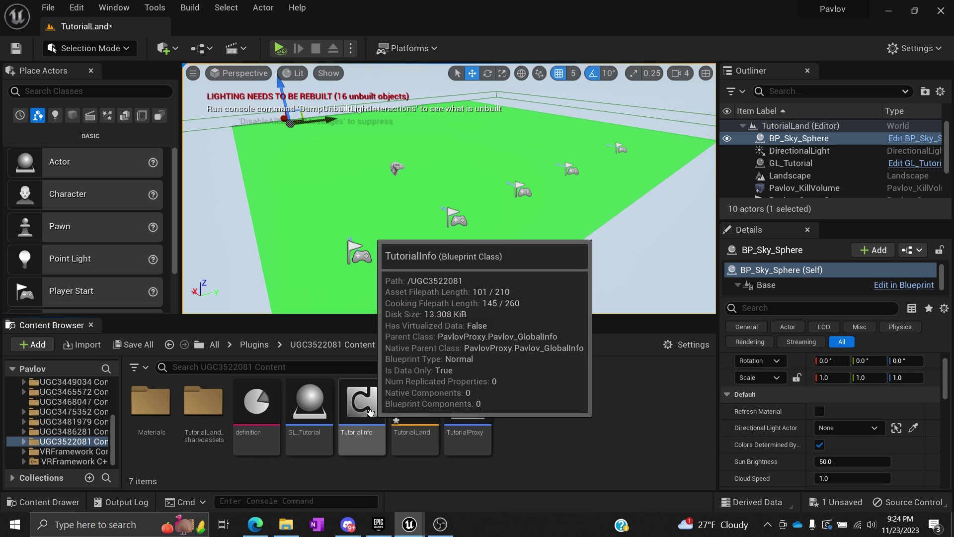
{"action": "double_click", "coordinate": [371, 413]}
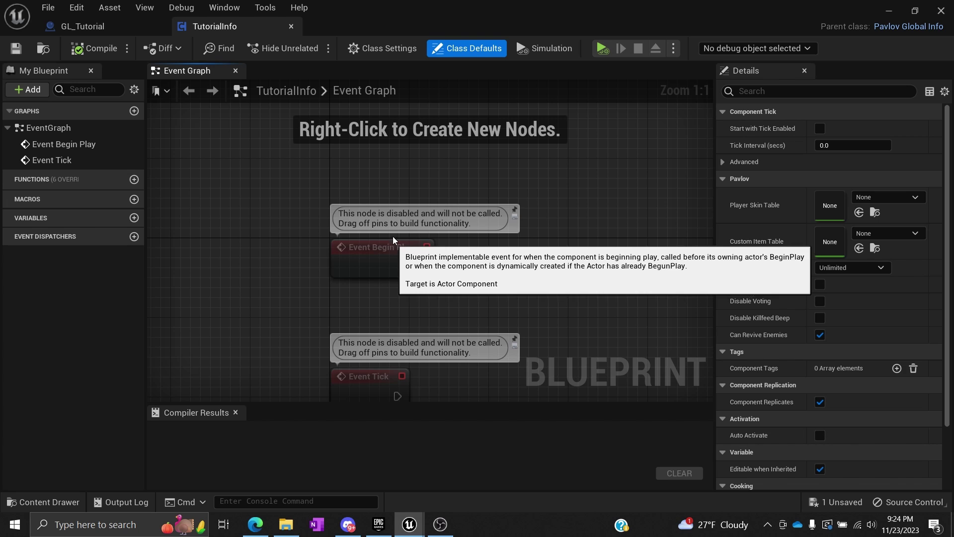
{"action": "left_click_drag", "start_coordinate": [392, 243], "coordinate": [533, 210]}
{"action": "left_click", "coordinate": [474, 208]}
{"action": "type", "text": "limite"}
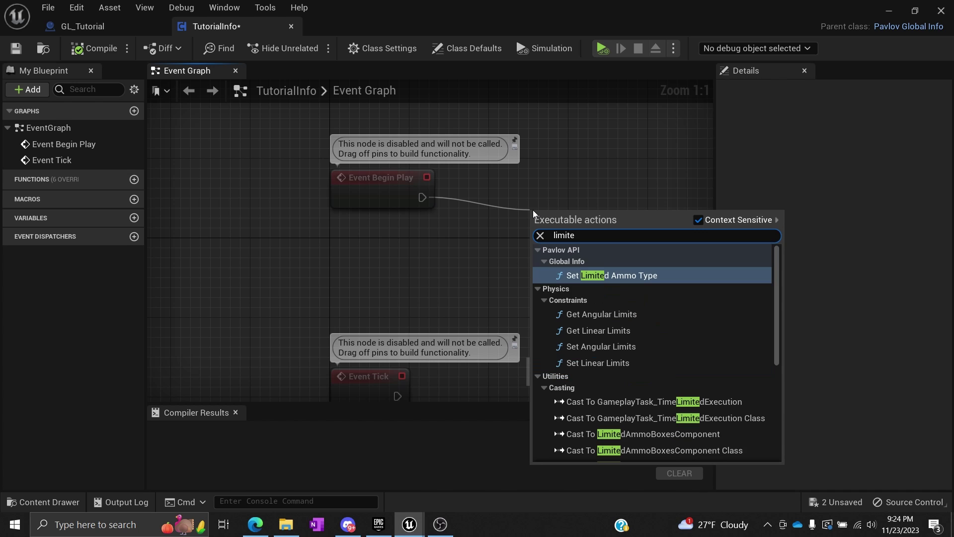
{"action": "key", "text": "Return"}
{"action": "left_click_drag", "start_coordinate": [546, 208], "coordinate": [507, 128]}
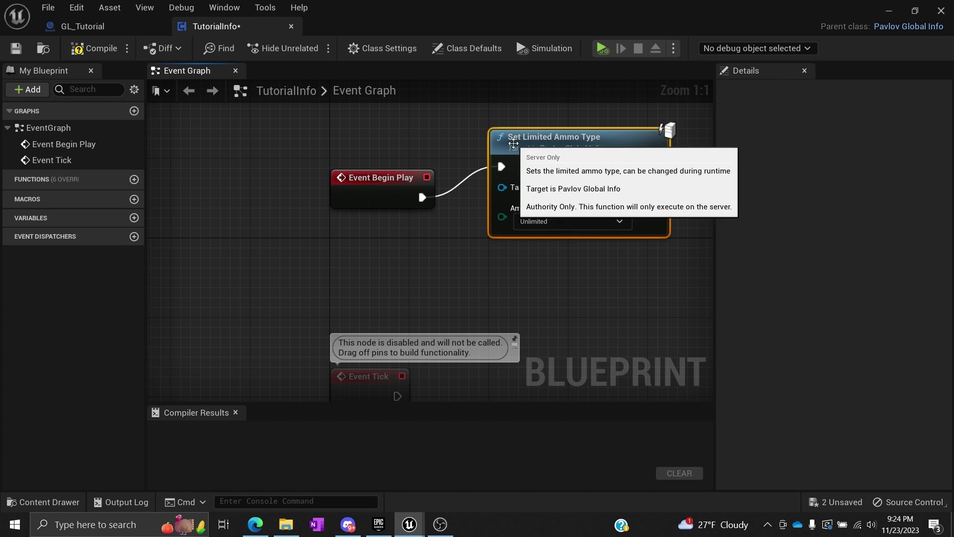
Set the Ammo Type of the Set Limited Ammo Type node to Limited Generic, then compile and save TutorialInfo.
{"action": "left_click", "coordinate": [548, 222]}
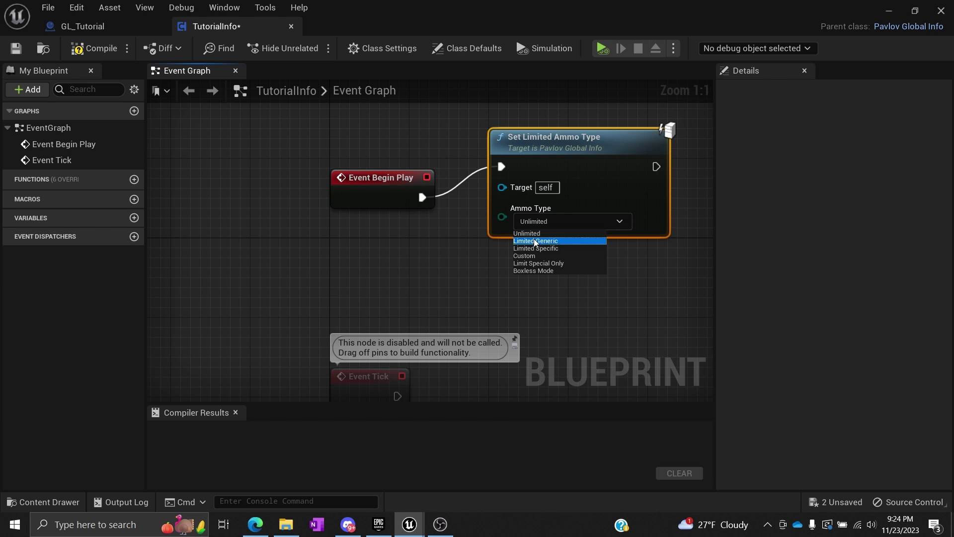
{"action": "left_click", "coordinate": [535, 241]}
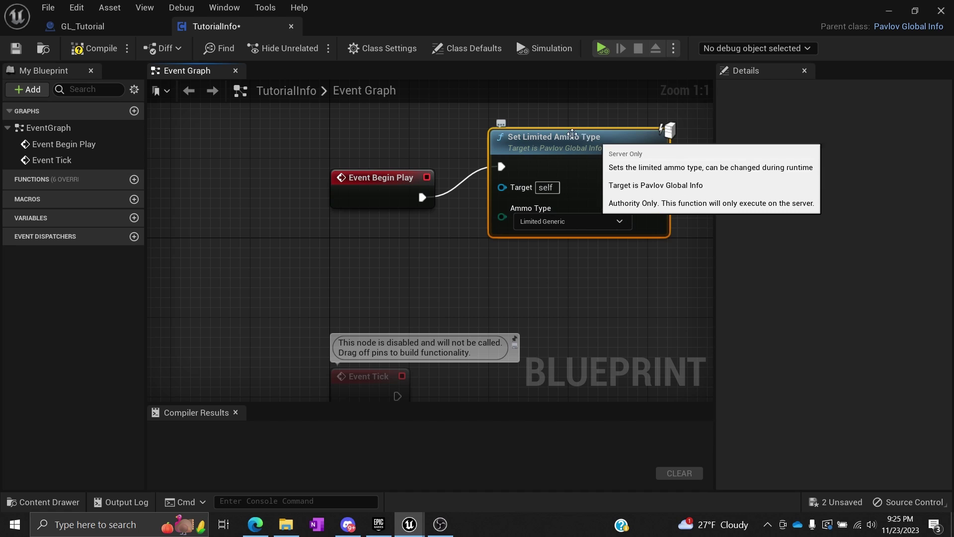
{"action": "left_click", "coordinate": [94, 48]}
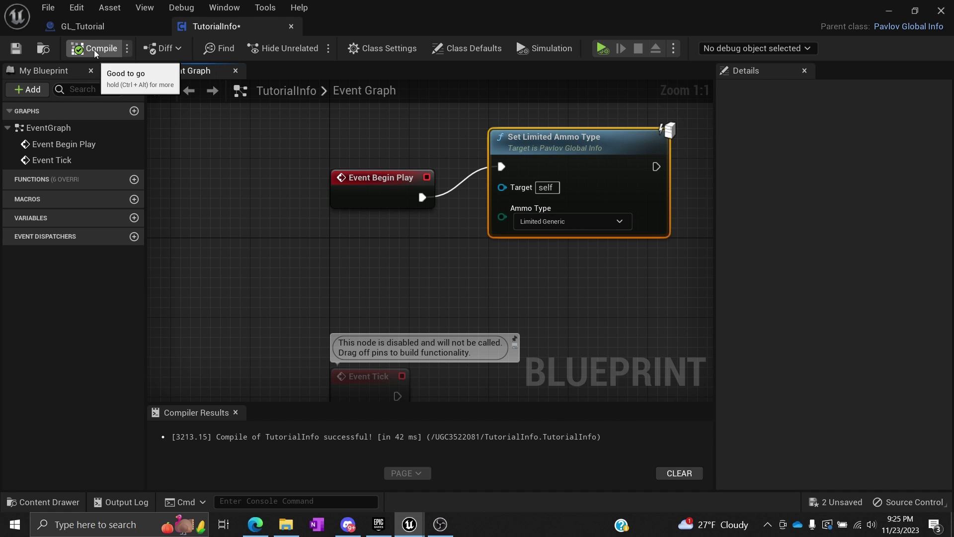
{"action": "left_click", "coordinate": [15, 49]}
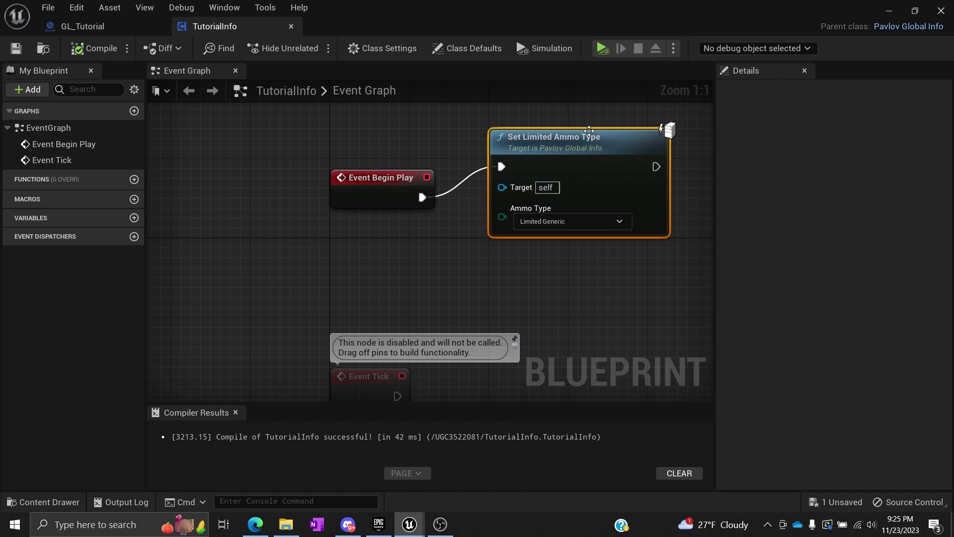
Set the node's Ammo Type to Unlimited, then compile and save the TutorialInfo blueprint.
{"action": "mouse_move", "coordinate": [577, 135]}
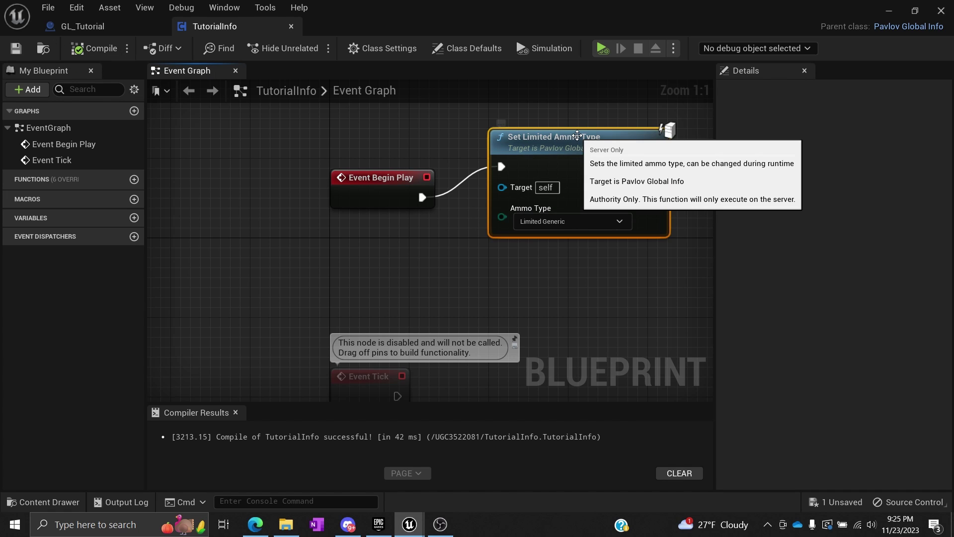
{"action": "left_click", "coordinate": [549, 220]}
{"action": "left_click", "coordinate": [542, 239]}
{"action": "left_click", "coordinate": [540, 223]}
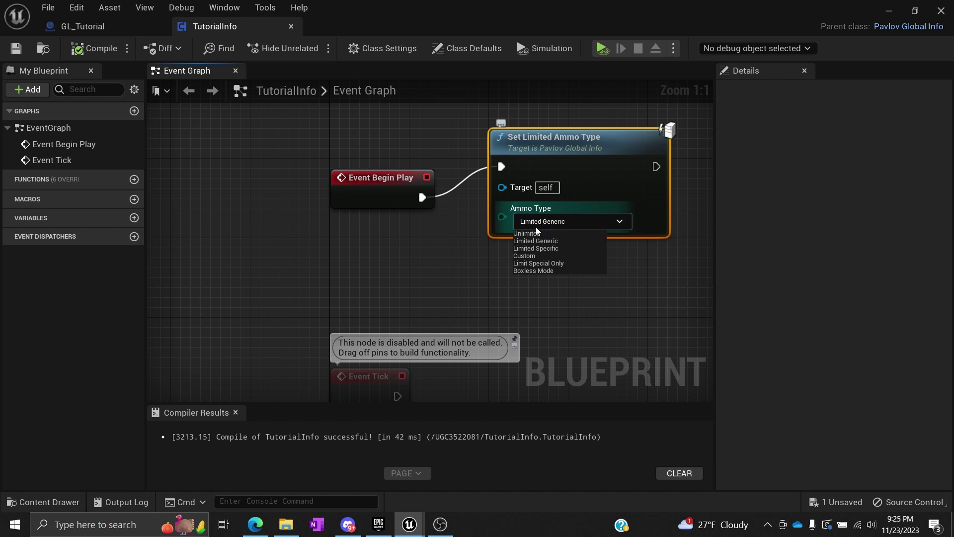
{"action": "left_click", "coordinate": [534, 232]}
{"action": "left_click", "coordinate": [370, 271]}
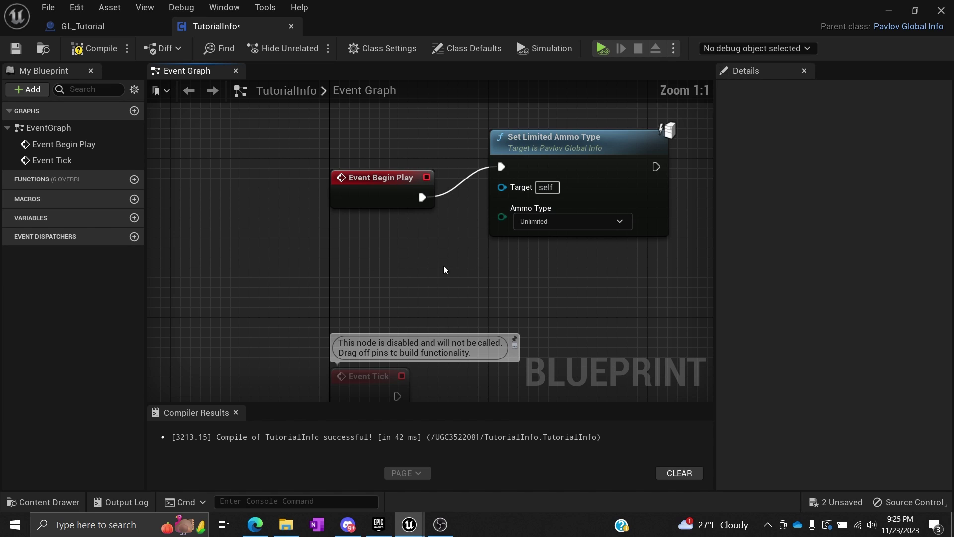
{"action": "left_click", "coordinate": [94, 48]}
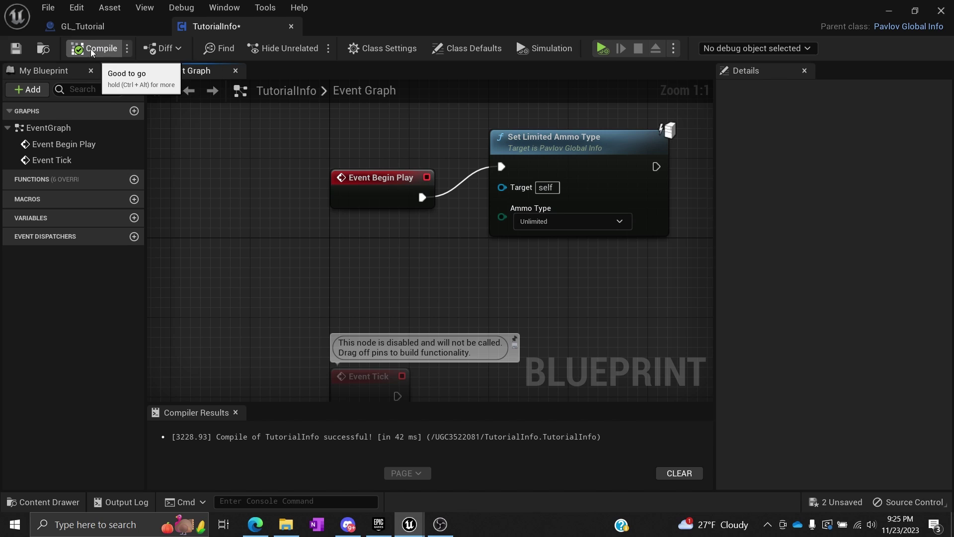
{"action": "left_click", "coordinate": [16, 48]}
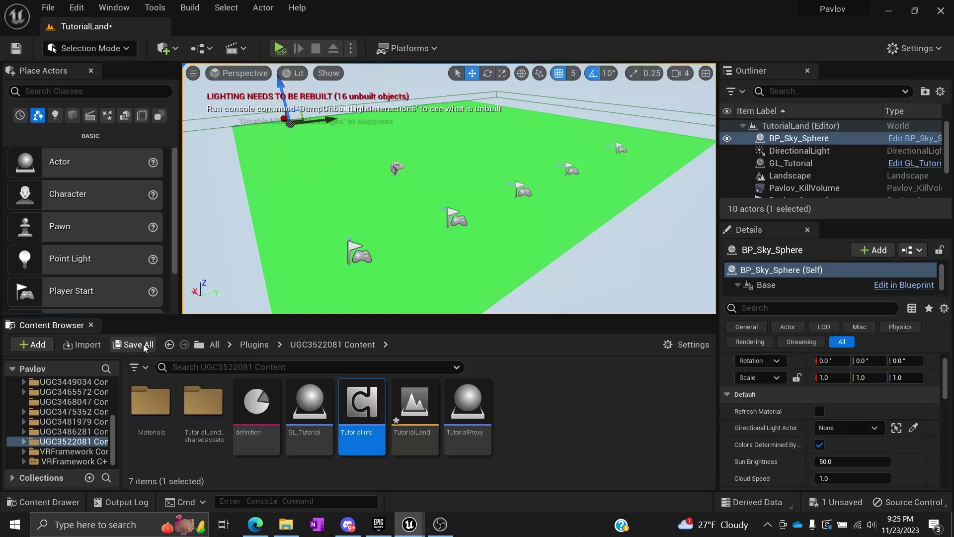
Save the modified TutorialLand map with the additional spawn point.
{"action": "key", "text": "ctrl+shift+s"}
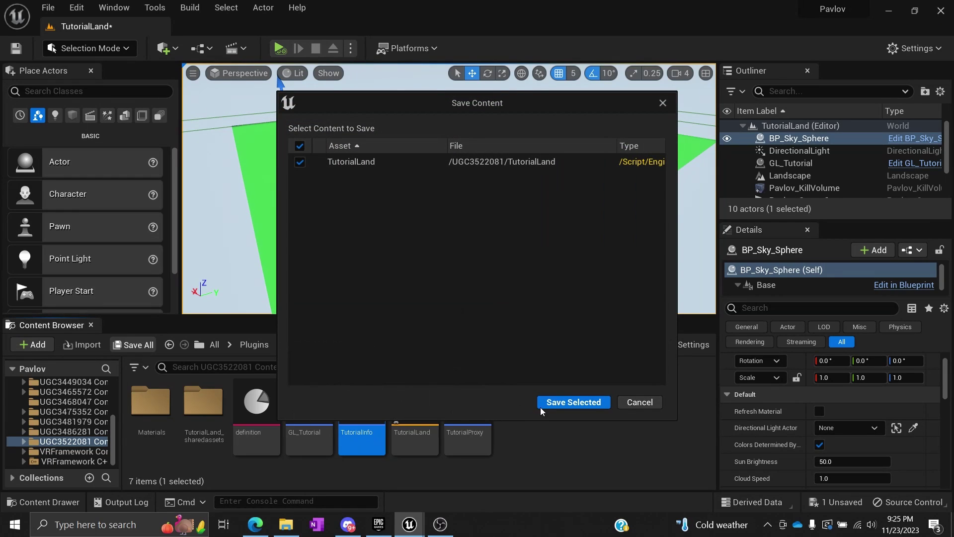
{"action": "left_click", "coordinate": [542, 406]}
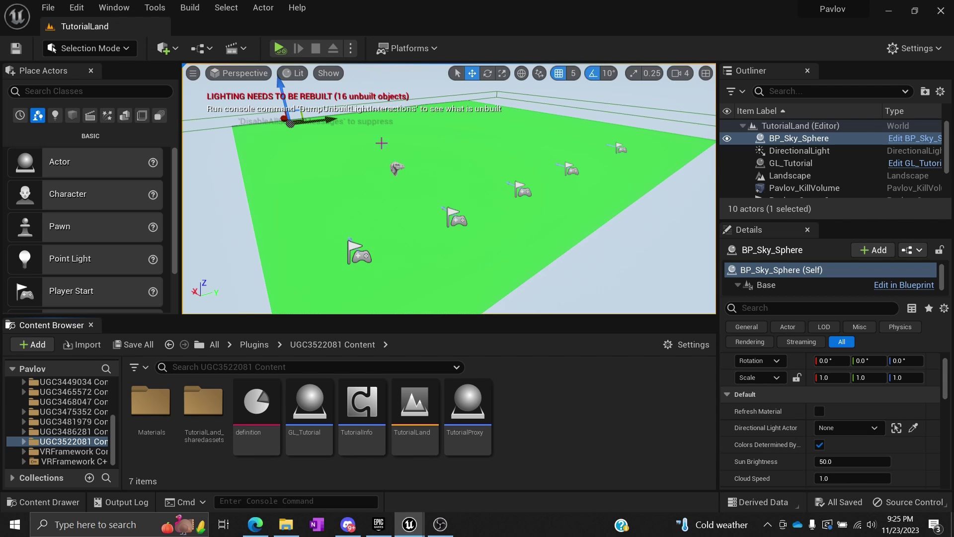
{"action": "right_click_drag", "start_coordinate": [421, 199], "coordinate": [429, 180]}
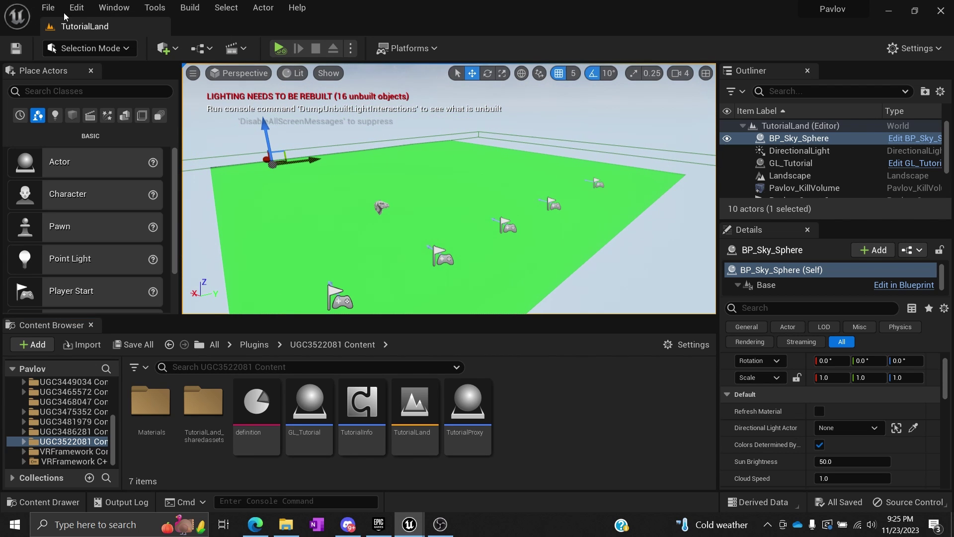
Open Pavlov Workshop at its Upload Mod page and move its window aside to uncover the project's content folder.
{"action": "left_click", "coordinate": [111, 11]}
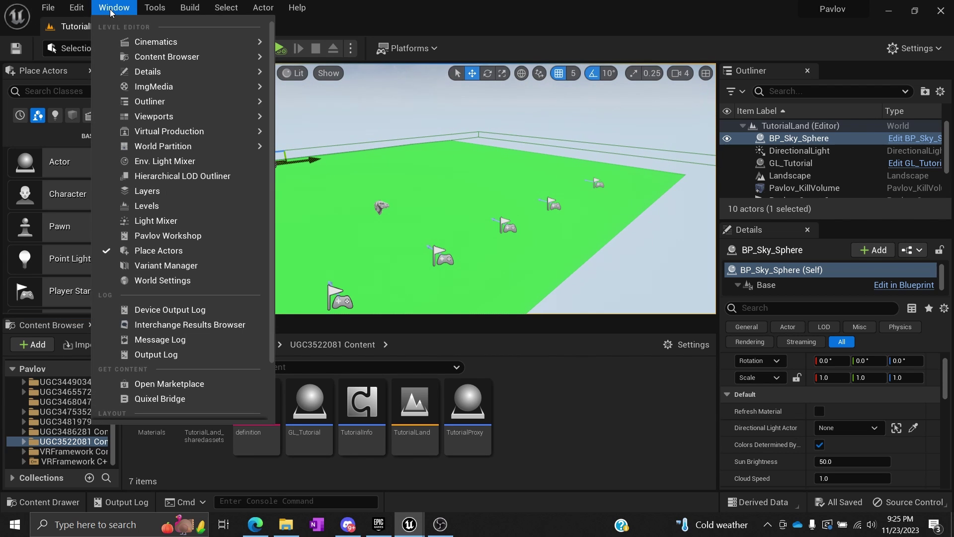
{"action": "left_click", "coordinate": [151, 238]}
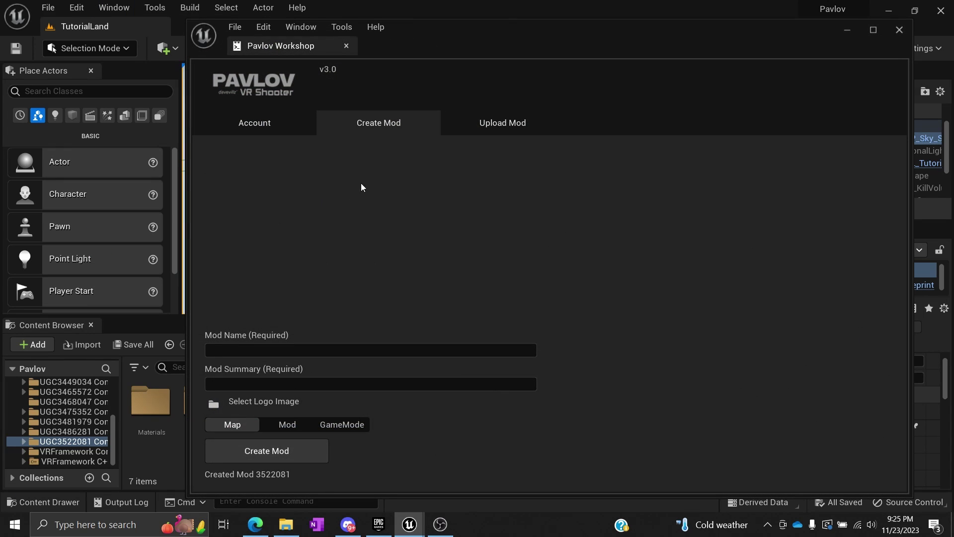
{"action": "left_click", "coordinate": [494, 130]}
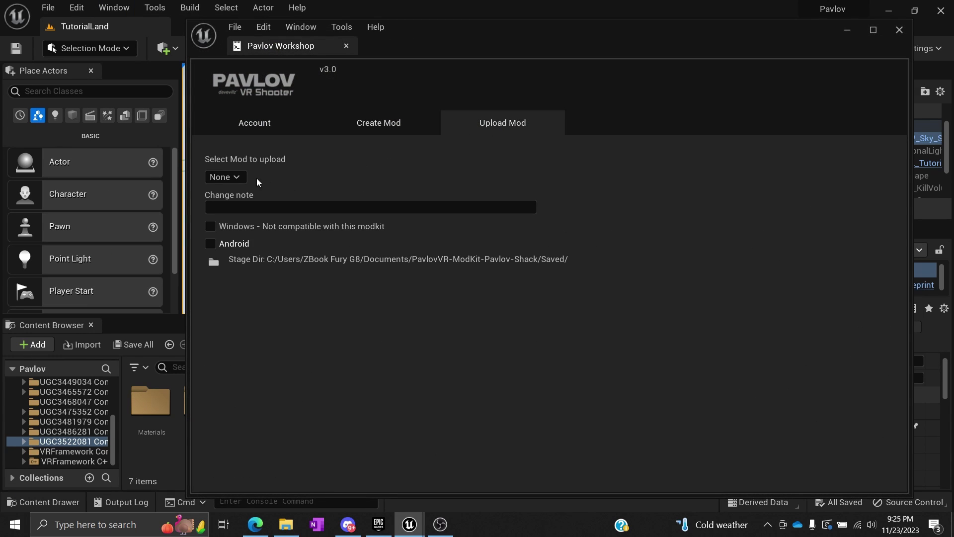
{"action": "left_click_drag", "start_coordinate": [550, 34], "coordinate": [792, 59]}
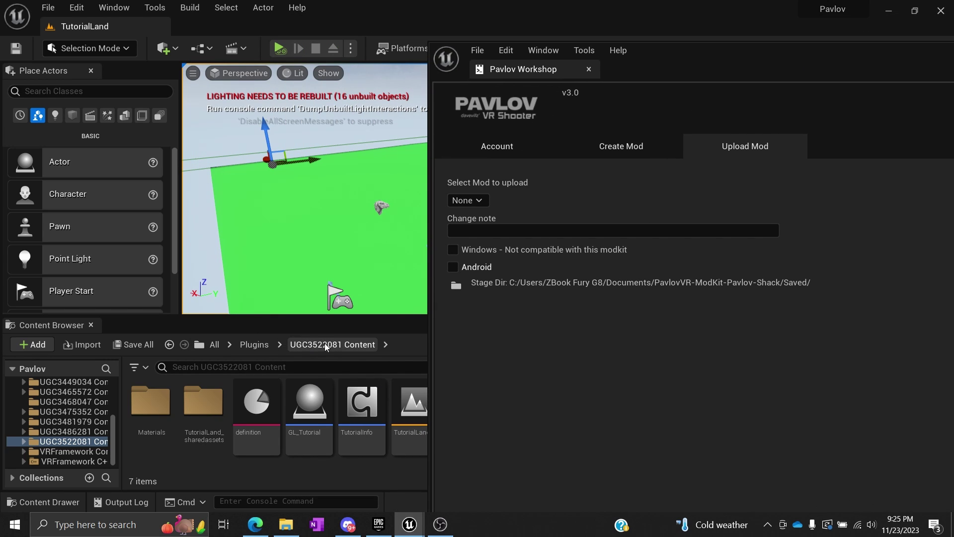
Choose mod 3522081 for upload and enter "TutorialWorld" as the change note.
{"action": "left_click", "coordinate": [462, 201]}
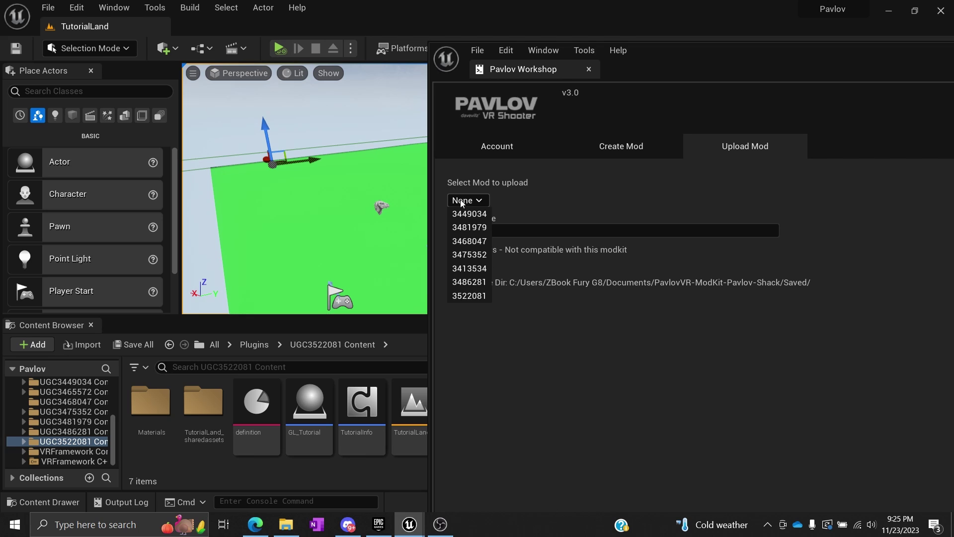
{"action": "left_click", "coordinate": [470, 297]}
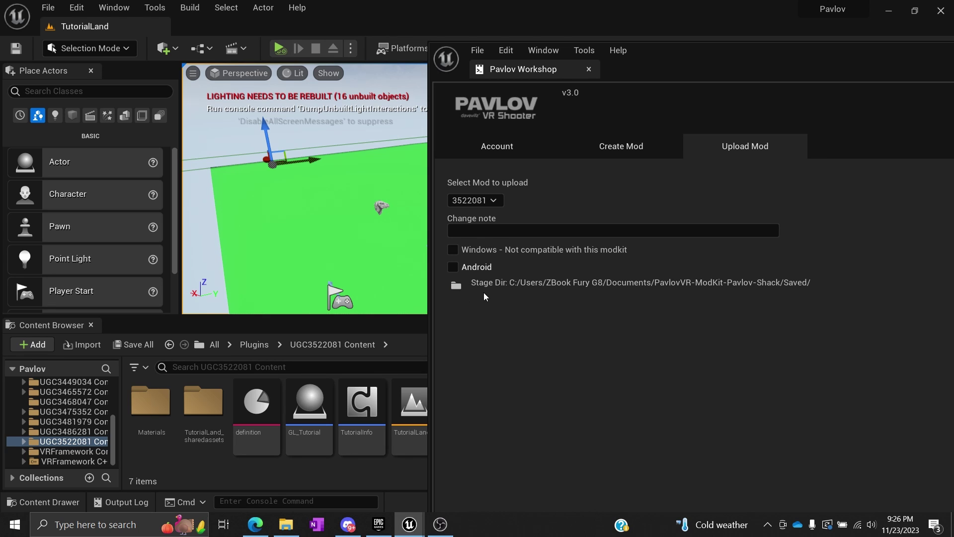
{"action": "left_click", "coordinate": [482, 231]}
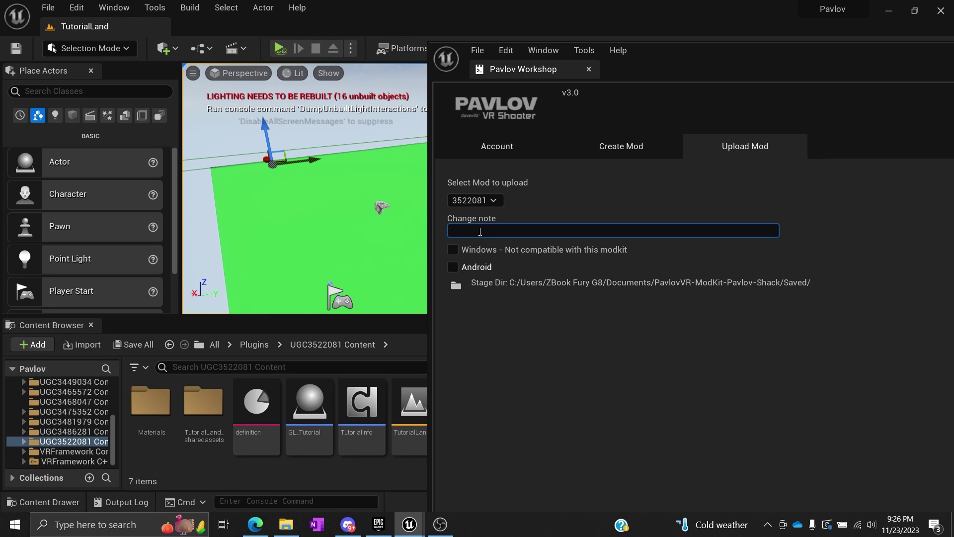
{"action": "type", "text": "TutorialWorld"}
{"action": "key", "text": "Return"}
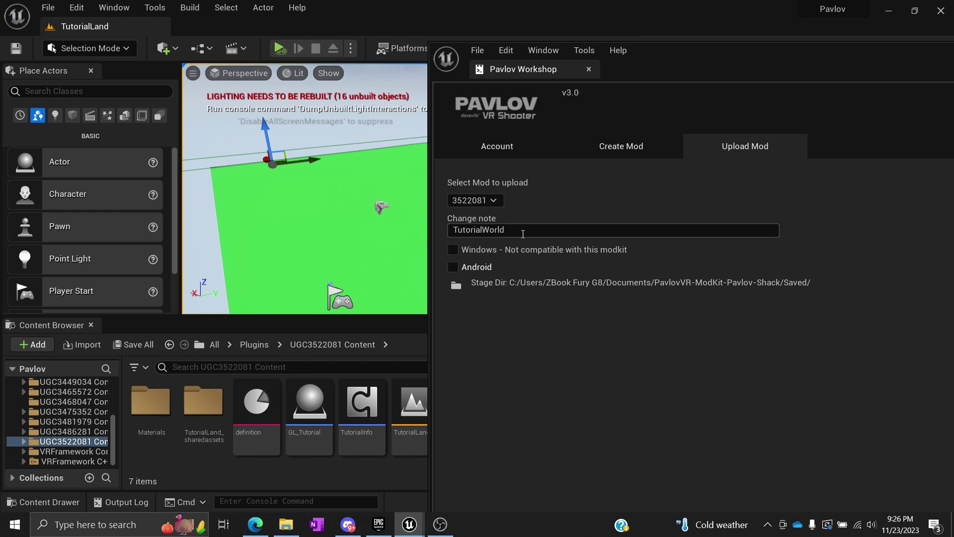
Enable the Android platform for mod 3522081, upload the mod, and dismiss the upload dialog.
{"action": "left_click", "coordinate": [523, 233]}
{"action": "left_click", "coordinate": [502, 348]}
{"action": "left_click", "coordinate": [454, 267]}
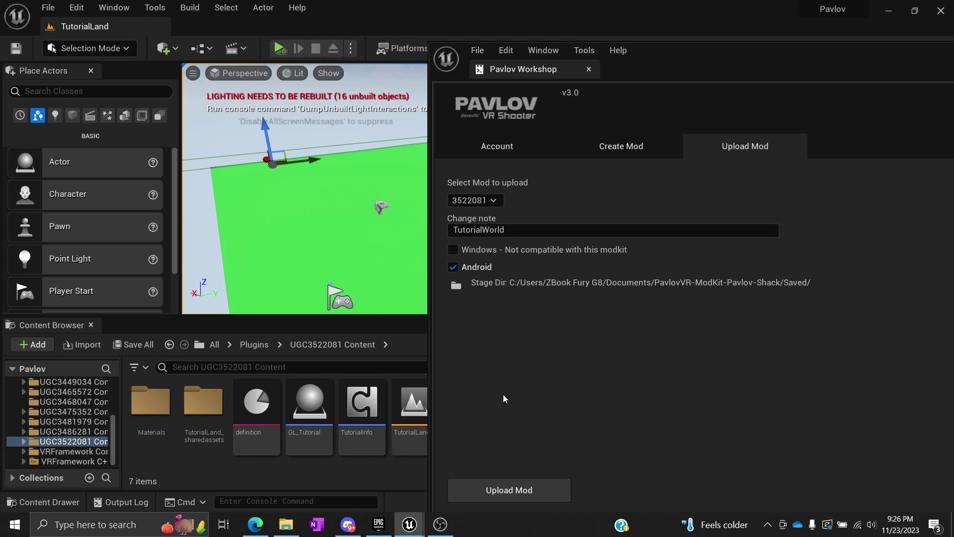
{"action": "left_click", "coordinate": [455, 268]}
{"action": "left_click", "coordinate": [455, 267]}
{"action": "left_click", "coordinate": [509, 490]}
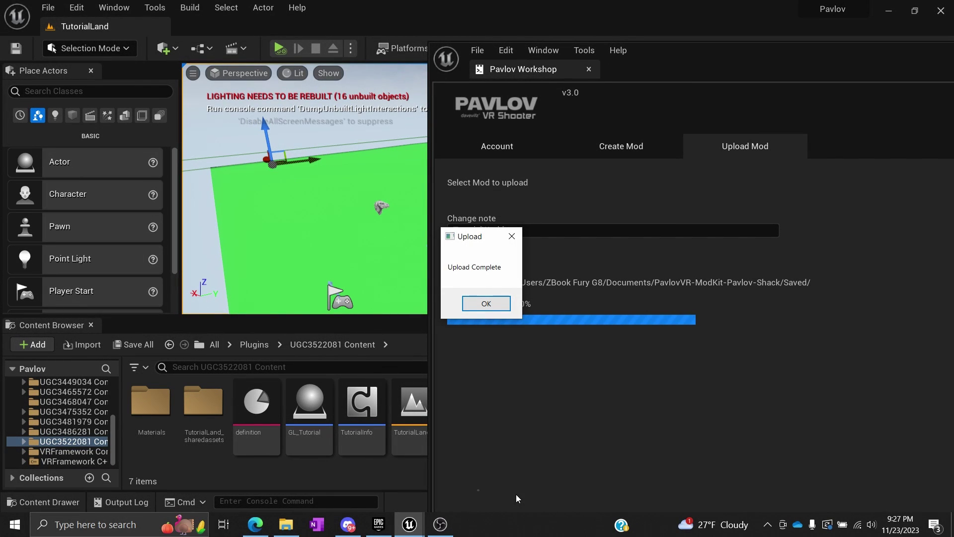
{"action": "left_click", "coordinate": [486, 303]}
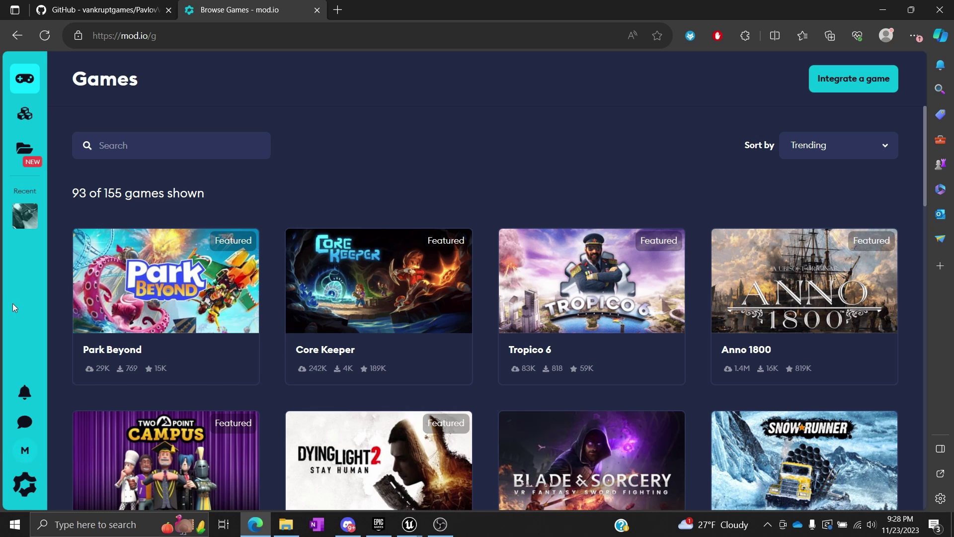
Open the TutorialVideos mod page from the mod.io library and check its visibility state.
{"action": "left_click", "coordinate": [29, 153]}
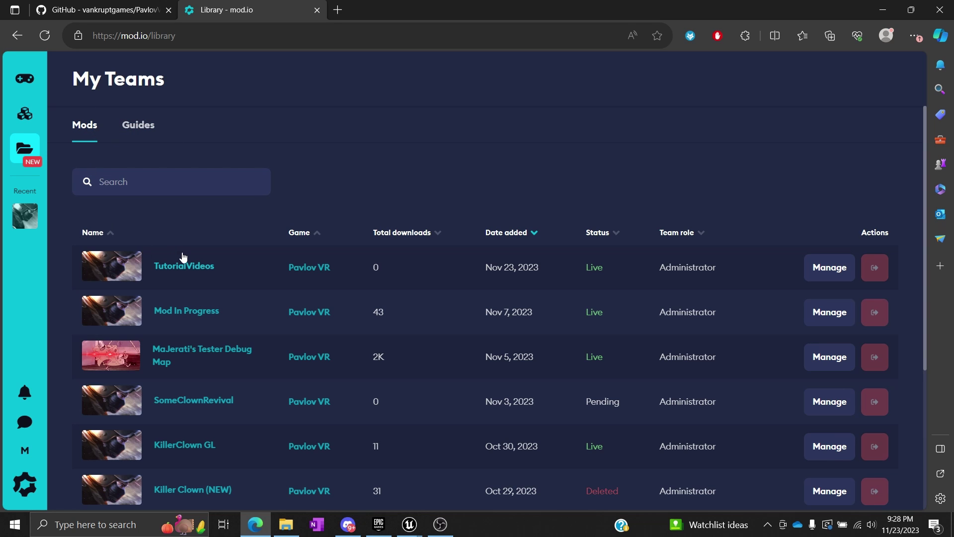
{"action": "scroll", "coordinate": [200, 271], "scroll_direction": "down", "scroll_amount": 3}
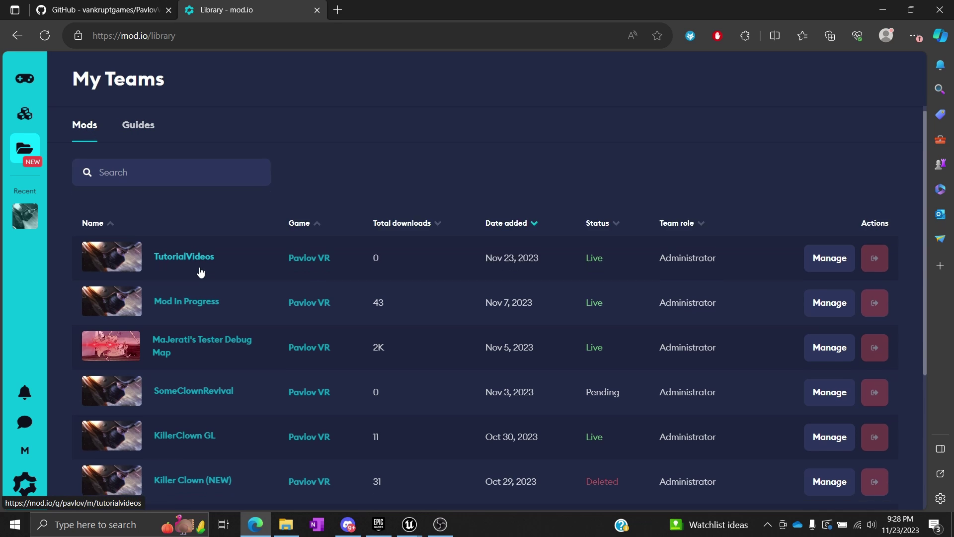
{"action": "scroll", "coordinate": [200, 271], "scroll_direction": "up", "scroll_amount": 3}
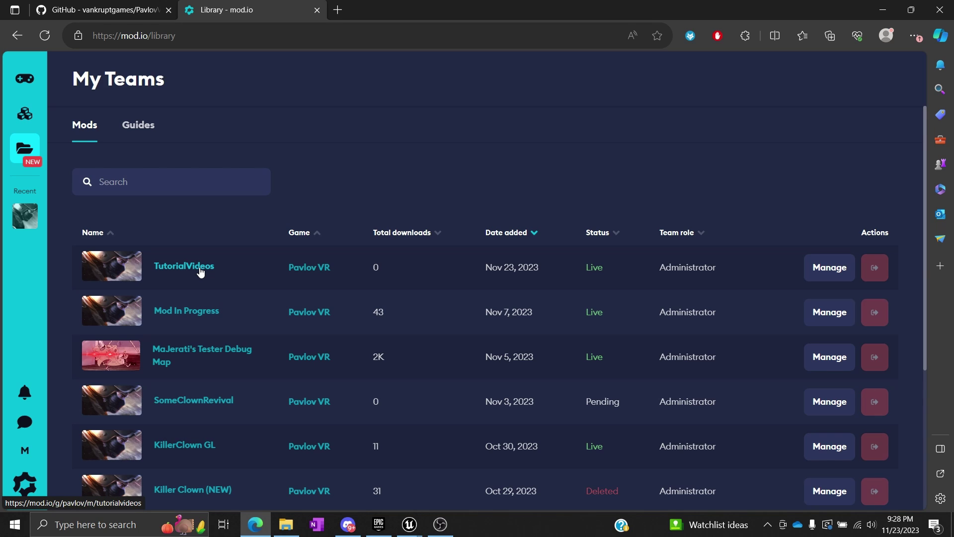
{"action": "left_click", "coordinate": [170, 275]}
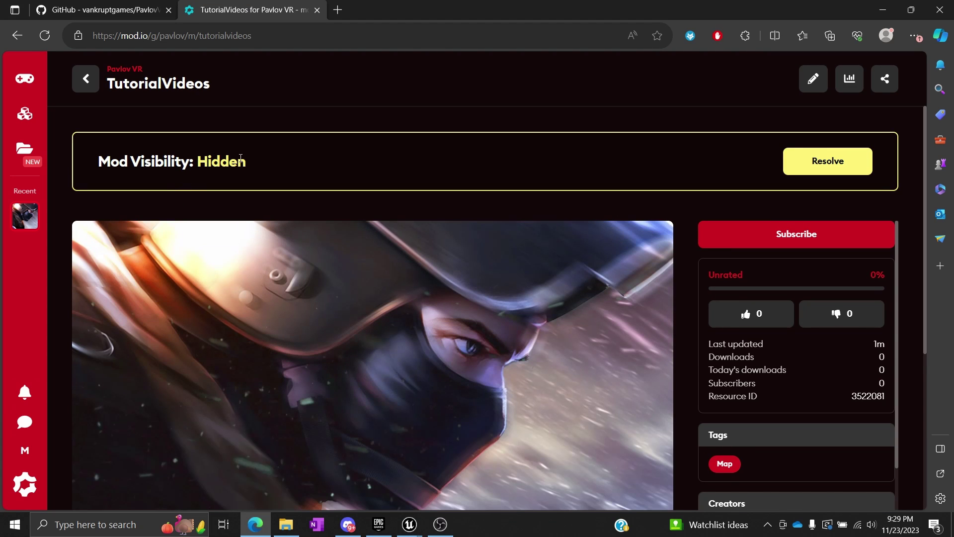
{"action": "left_click_drag", "start_coordinate": [260, 171], "coordinate": [190, 162]}
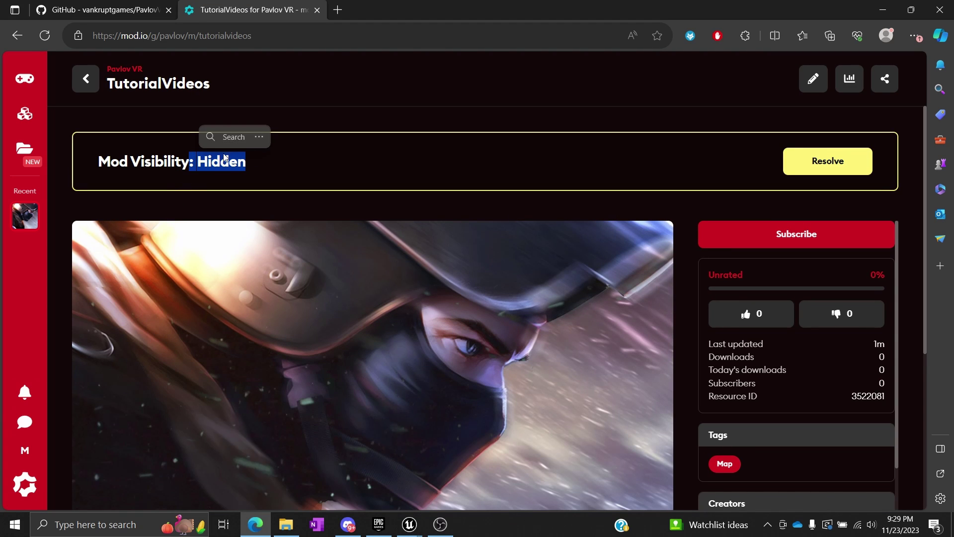
{"action": "left_click", "coordinate": [297, 153]}
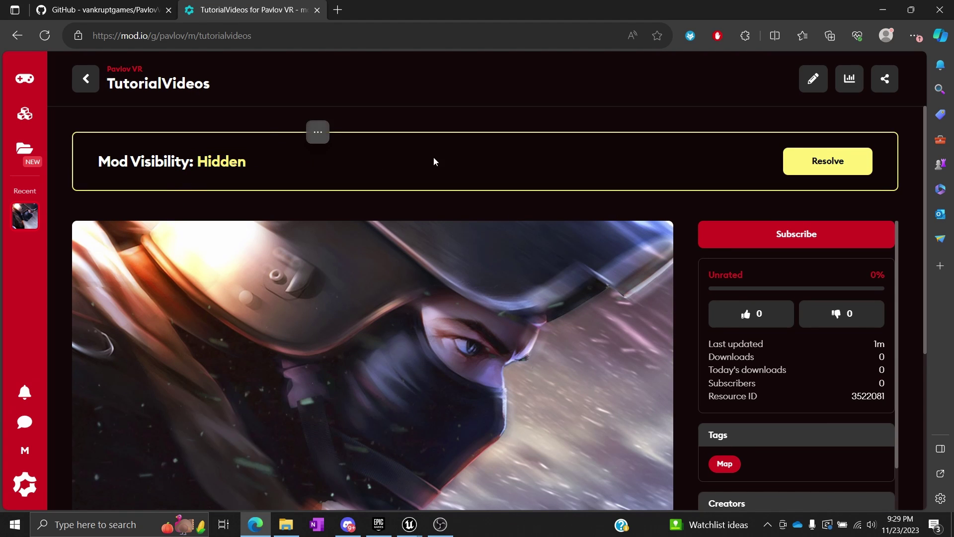
Open the TutorialVideos mod's edit settings and set its visibility to Public.
{"action": "left_click", "coordinate": [815, 85]}
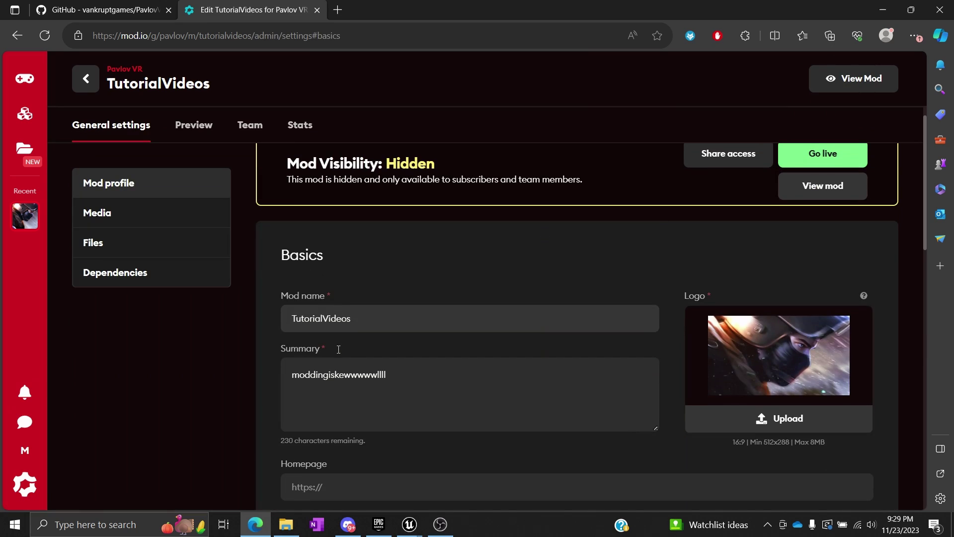
{"action": "left_click", "coordinate": [373, 319]}
{"action": "left_click", "coordinate": [398, 377]}
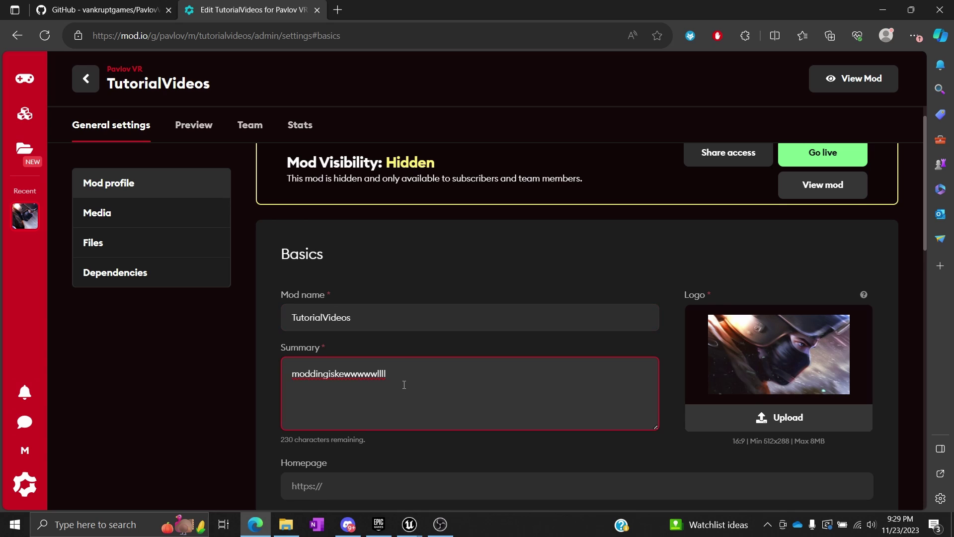
{"action": "scroll", "coordinate": [404, 384], "scroll_direction": "down", "scroll_amount": 1}
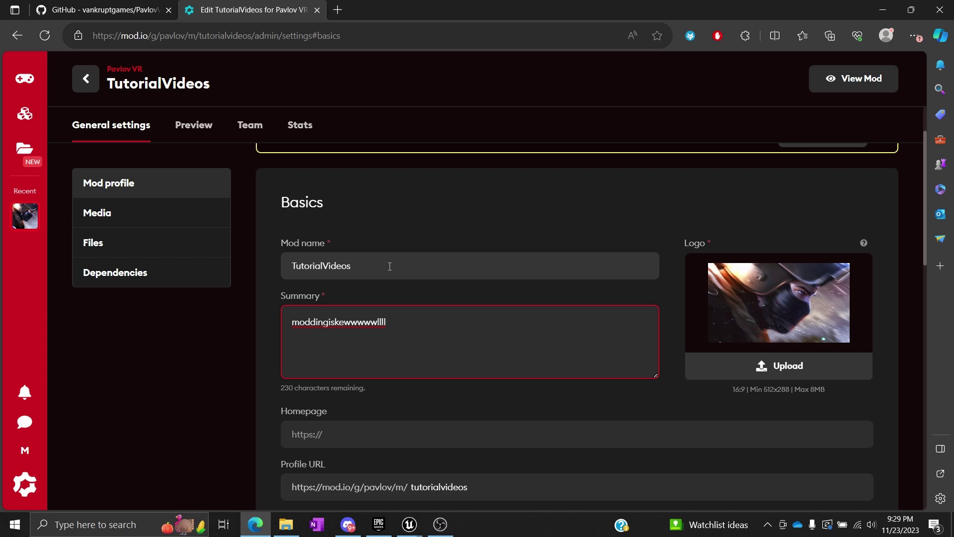
{"action": "scroll", "coordinate": [411, 211], "scroll_direction": "up", "scroll_amount": 2}
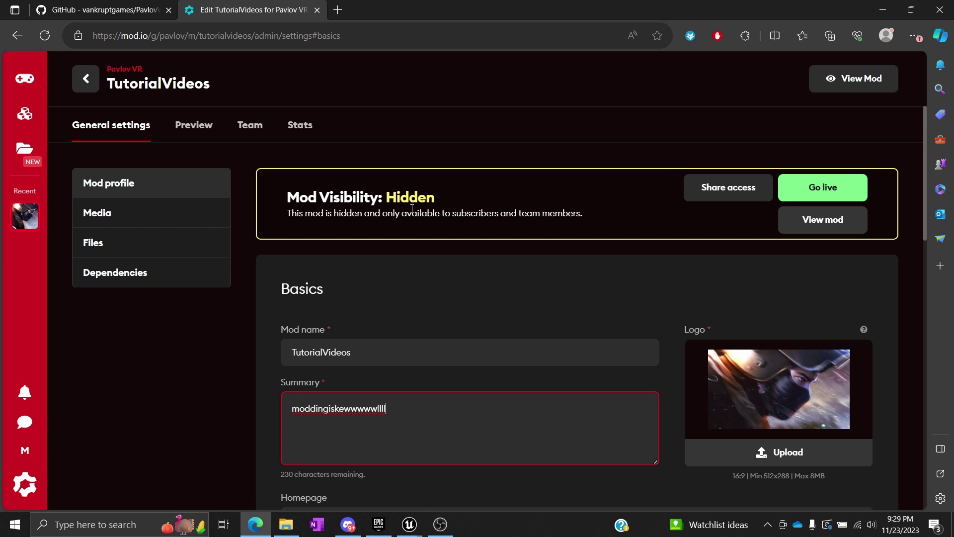
{"action": "scroll", "coordinate": [411, 208], "scroll_direction": "down", "scroll_amount": 4}
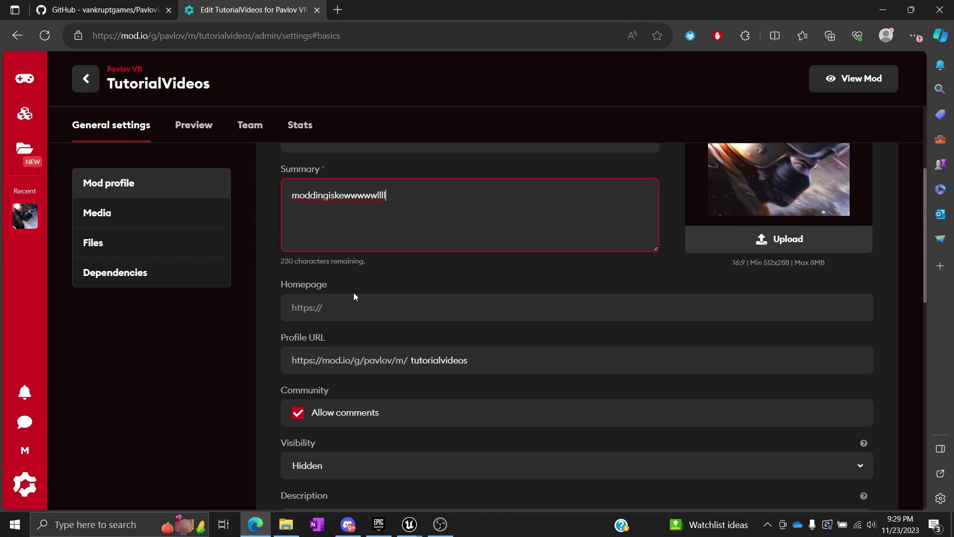
{"action": "scroll", "coordinate": [353, 296], "scroll_direction": "down", "scroll_amount": 3}
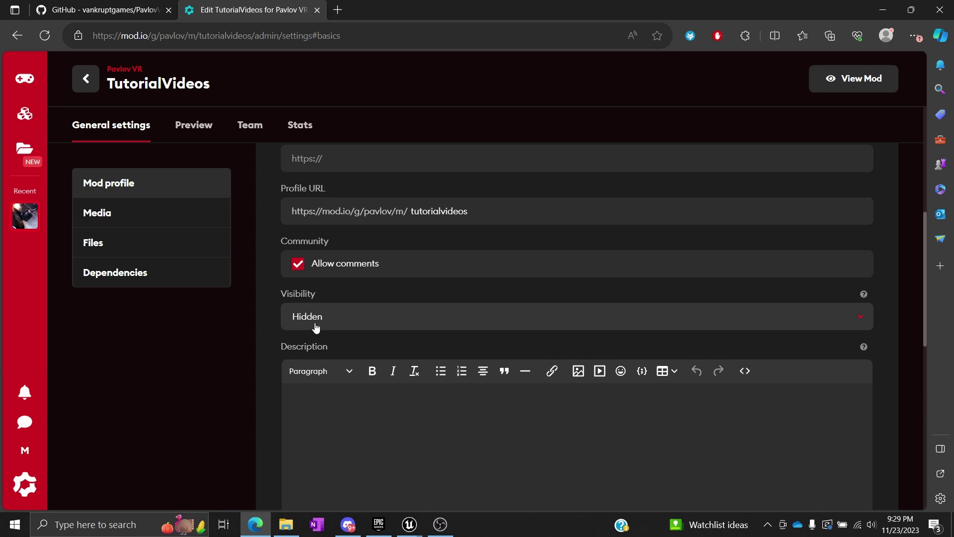
{"action": "left_click", "coordinate": [316, 328]}
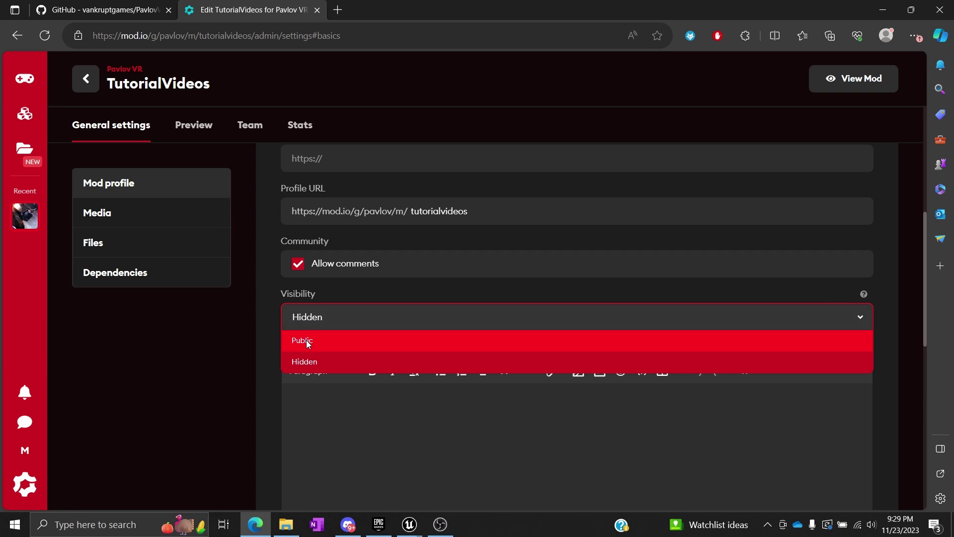
{"action": "left_click", "coordinate": [306, 340]}
{"action": "scroll", "coordinate": [275, 305], "scroll_direction": "up", "scroll_amount": 3}
{"action": "scroll", "coordinate": [274, 308], "scroll_direction": "up", "scroll_amount": 3}
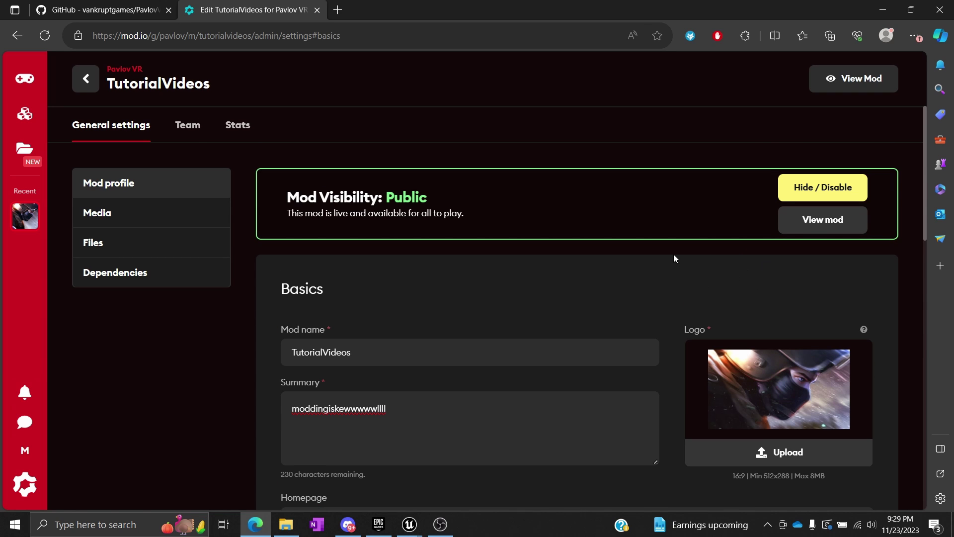
Save the updated TutorialVideos mod profile.
{"action": "scroll", "coordinate": [715, 261], "scroll_direction": "down", "scroll_amount": 10}
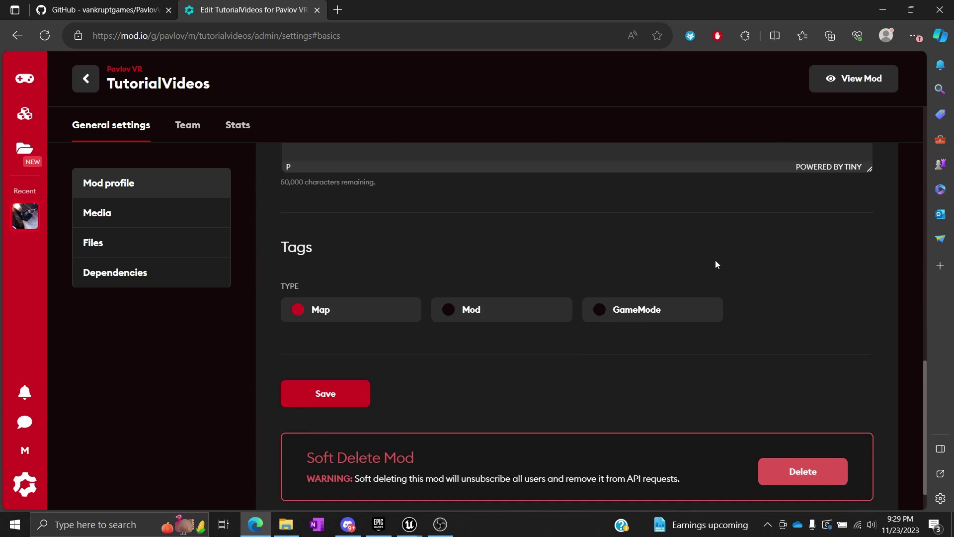
{"action": "left_click", "coordinate": [338, 334]}
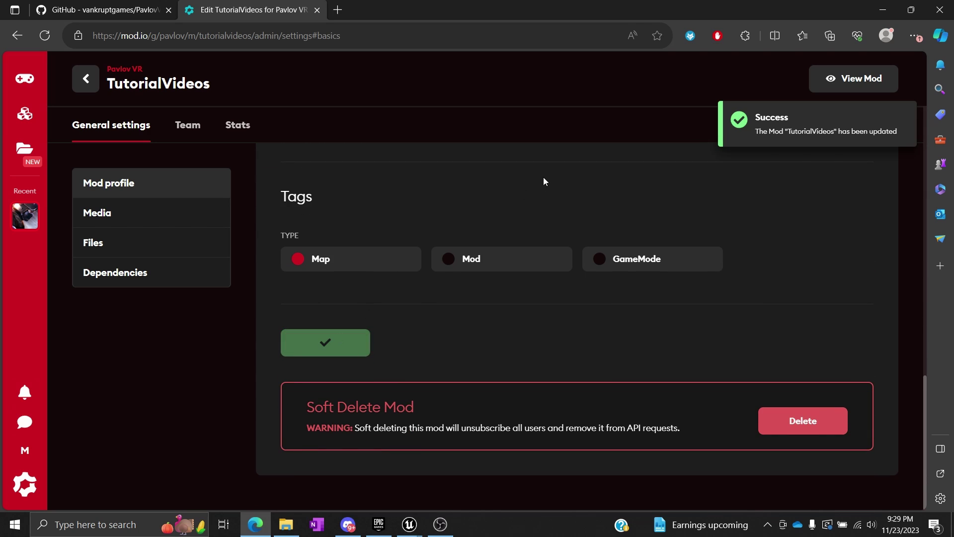
{"action": "scroll", "coordinate": [546, 174], "scroll_direction": "up", "scroll_amount": 5}
{"action": "scroll", "coordinate": [549, 174], "scroll_direction": "up", "scroll_amount": 3}
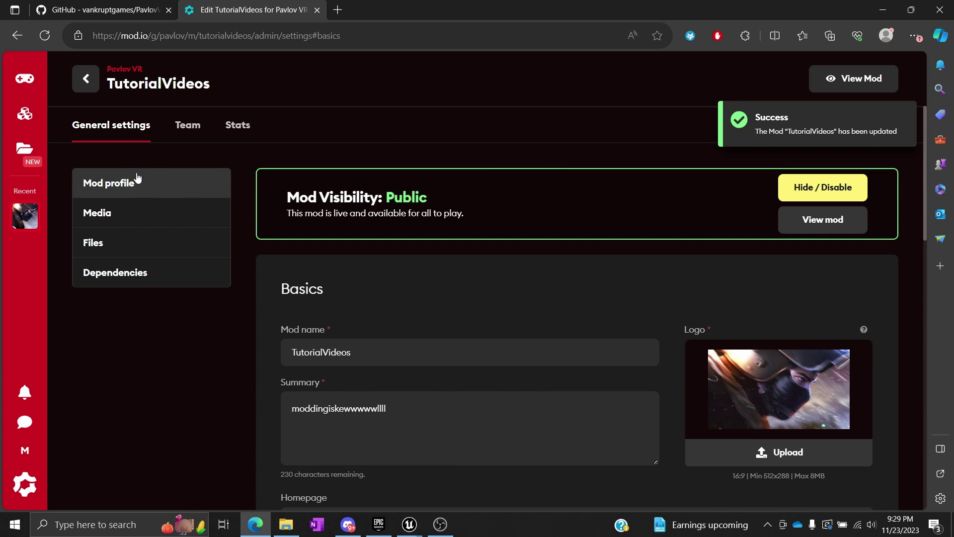
Return to the mod library, check the TutorialVideos mod's status, and switch back to the Unreal Editor.
{"action": "left_click", "coordinate": [84, 90]}
{"action": "left_click", "coordinate": [27, 151]}
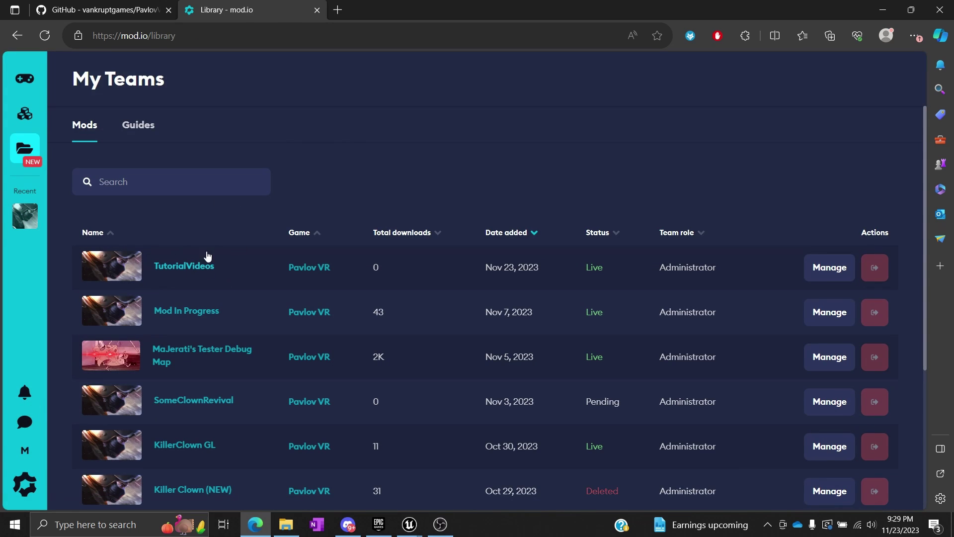
{"action": "double_click", "coordinate": [601, 270]}
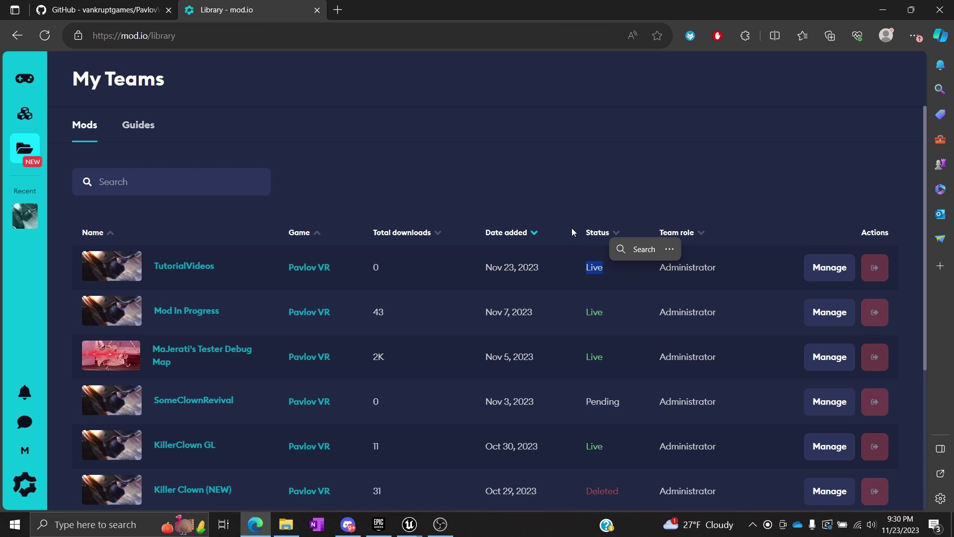
{"action": "left_click", "coordinate": [558, 204]}
{"action": "key", "text": "alt+Tab"}
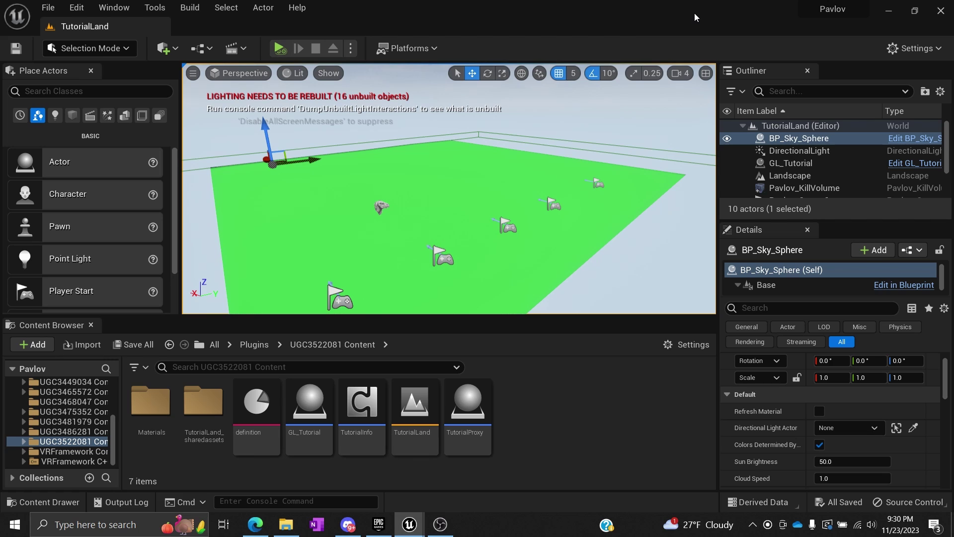